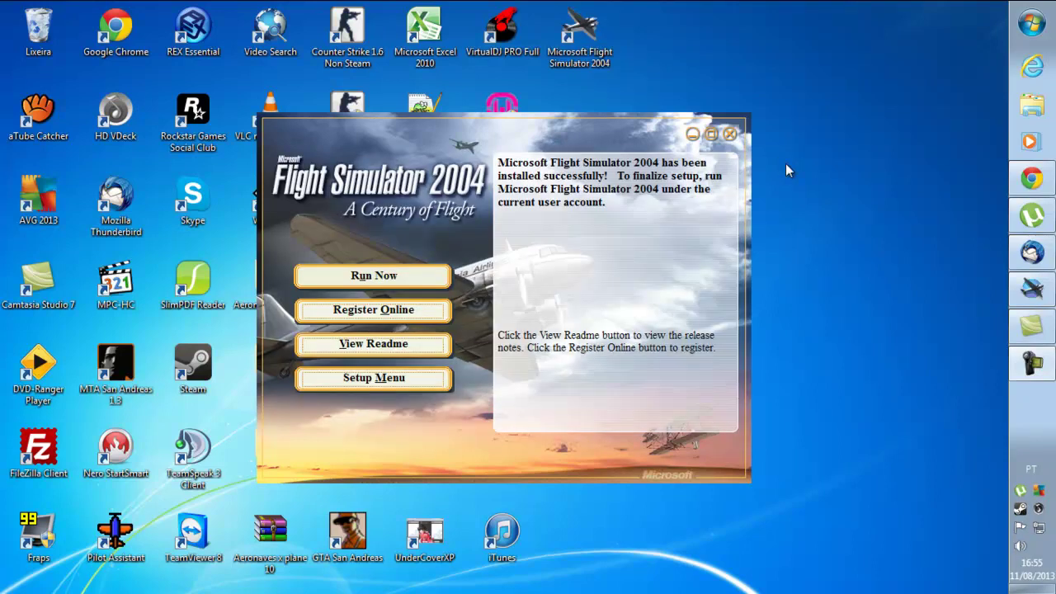
Close the Flight Simulator 2004 setup window and run ativador from the Crack folder on the DVD drive.
left_click_drag(611, 141, 529, 116)
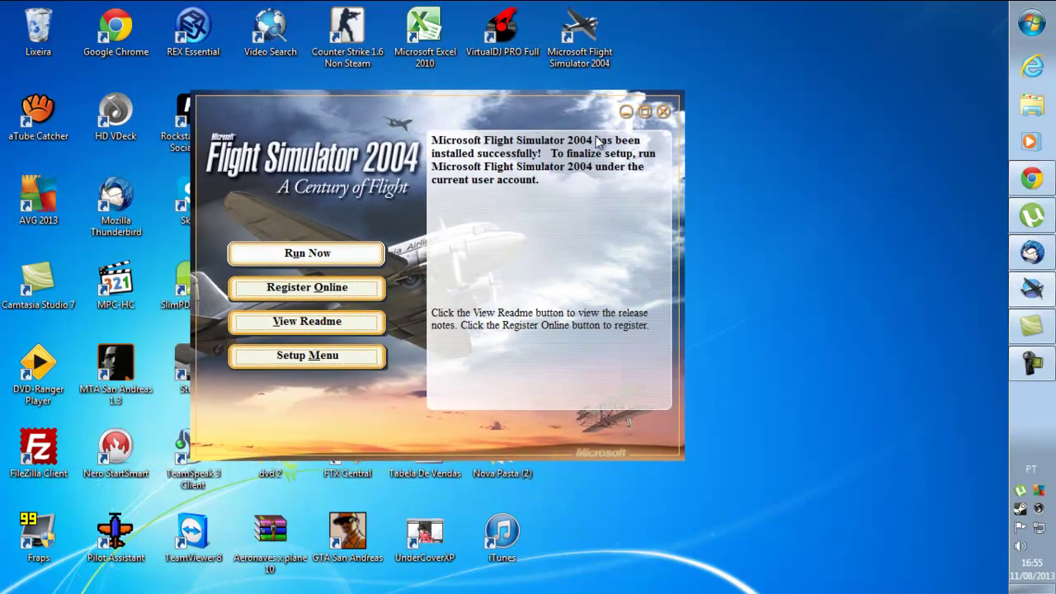
left_click(664, 113)
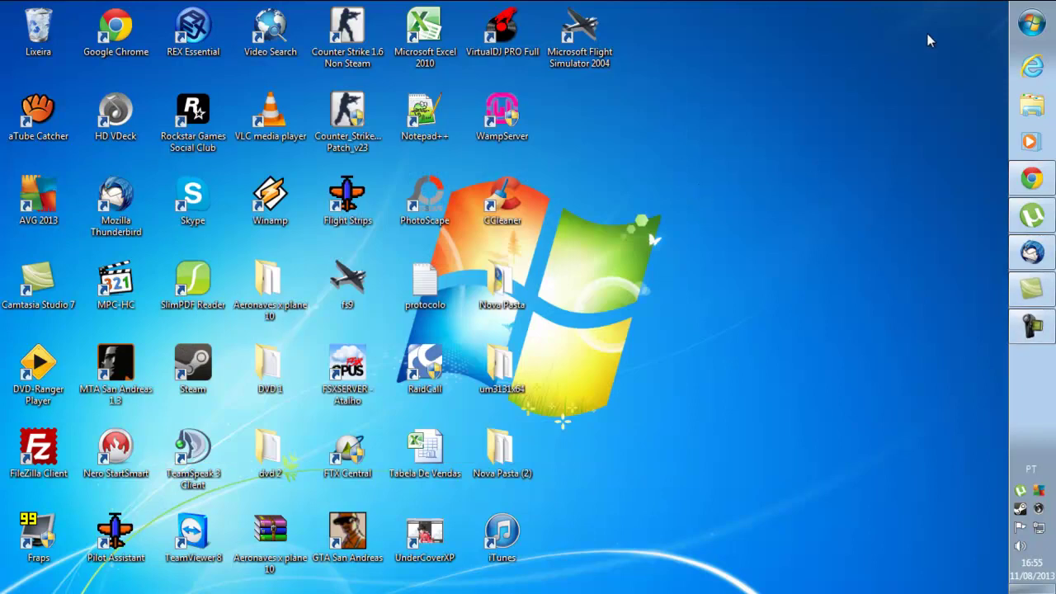
left_click(1030, 23)
left_click(989, 252)
left_click(376, 235)
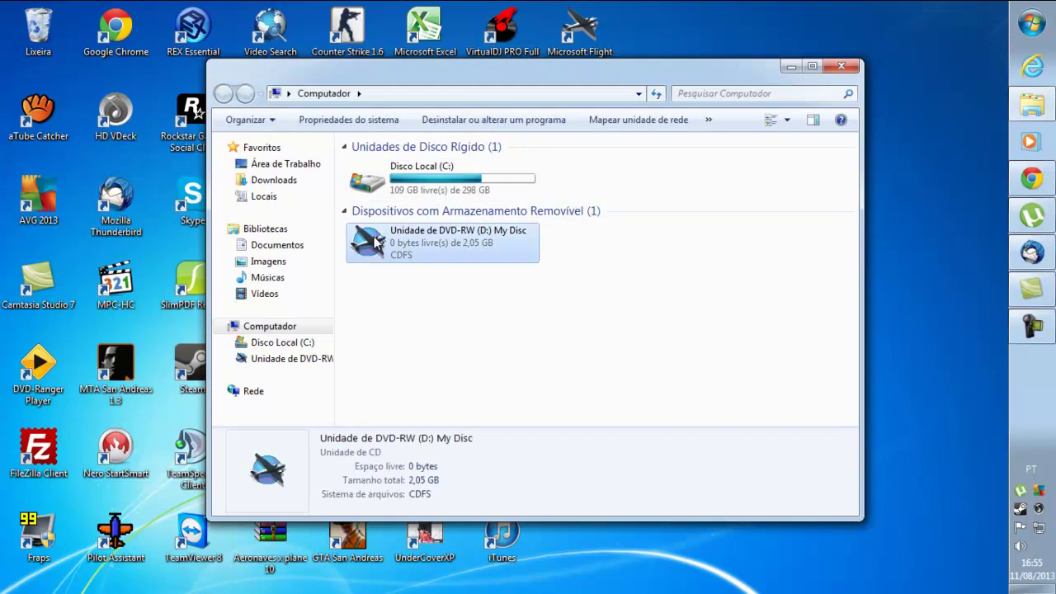
right_click(374, 223)
left_click(437, 350)
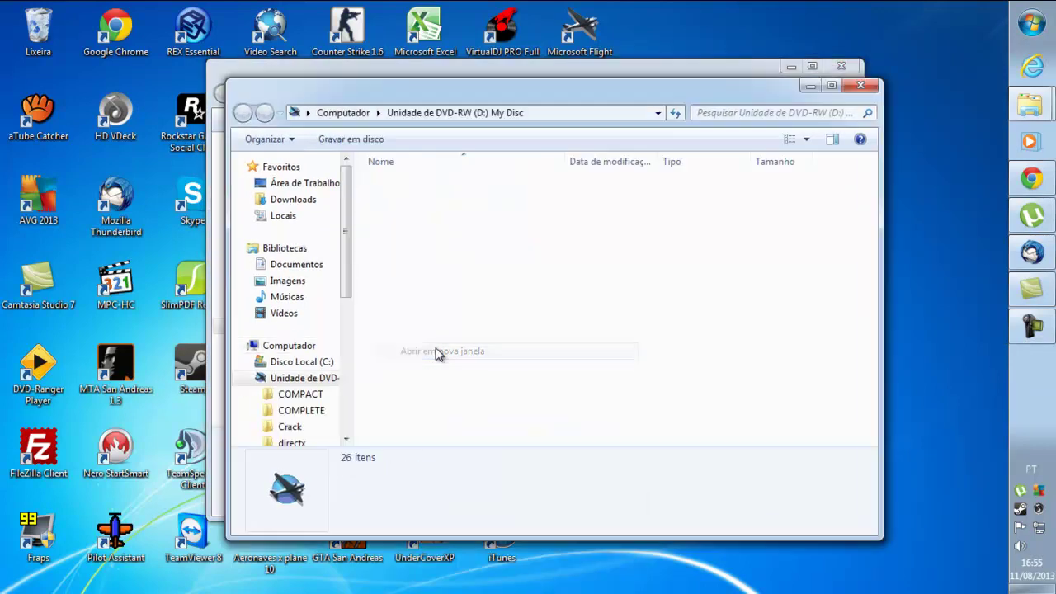
double_click(410, 239)
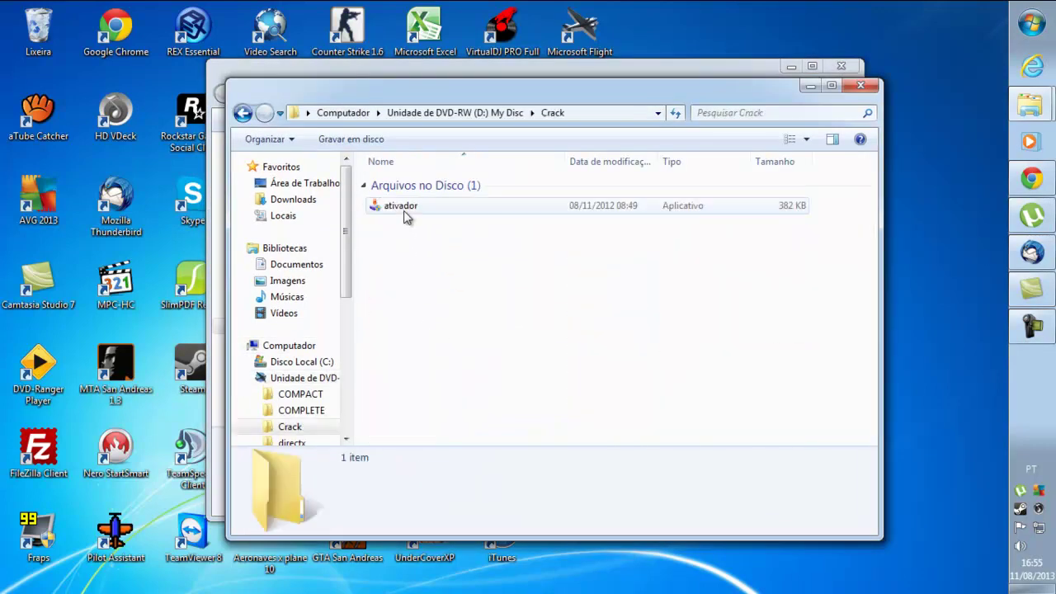
double_click(405, 213)
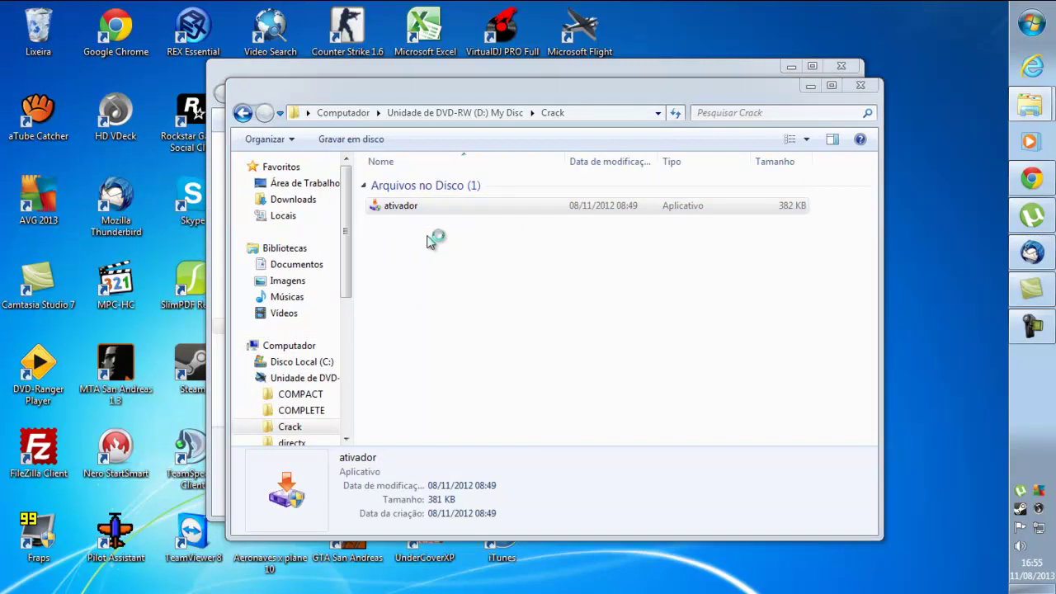
Set the Ativador installation directory to Microsoft Games\Flight Simulator 9 inside Arquivos de Programas (x86) on drive C.
left_click(611, 403)
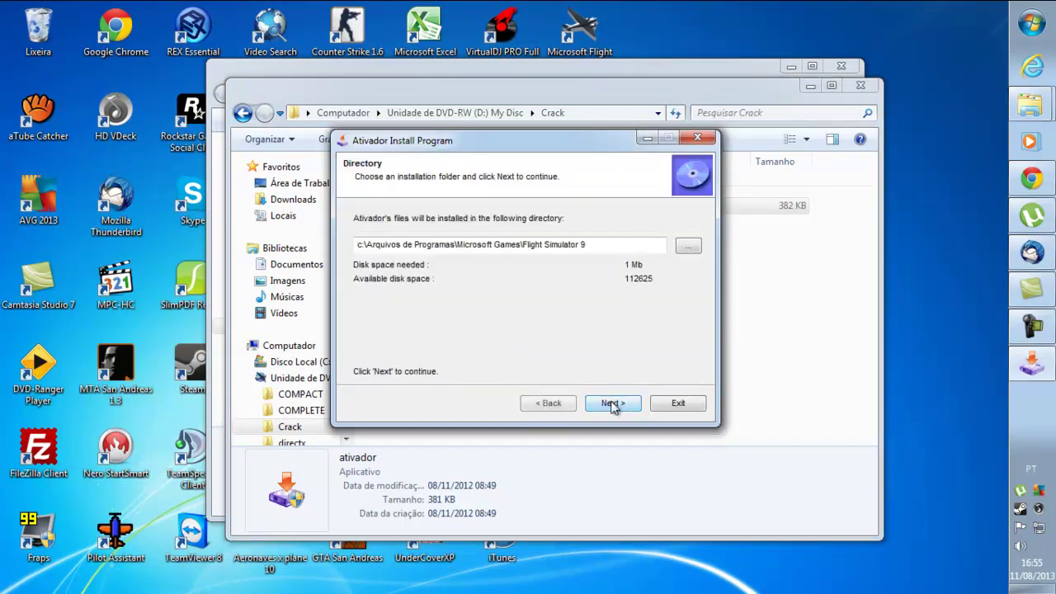
left_click(688, 246)
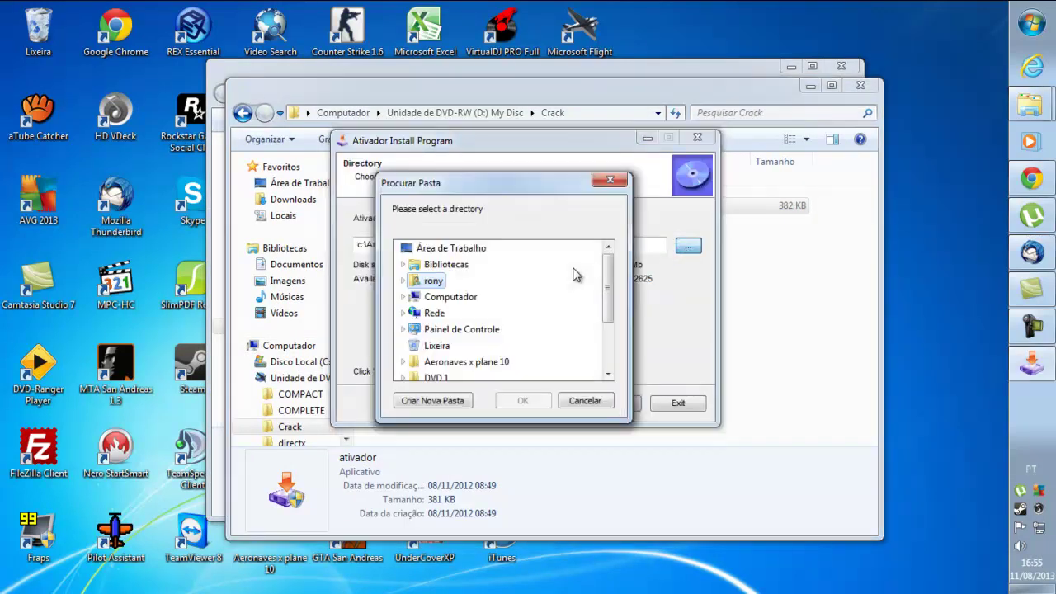
double_click(451, 297)
double_click(469, 315)
double_click(494, 361)
scroll(532, 357, "down", 5)
scroll(511, 342, "down", 2)
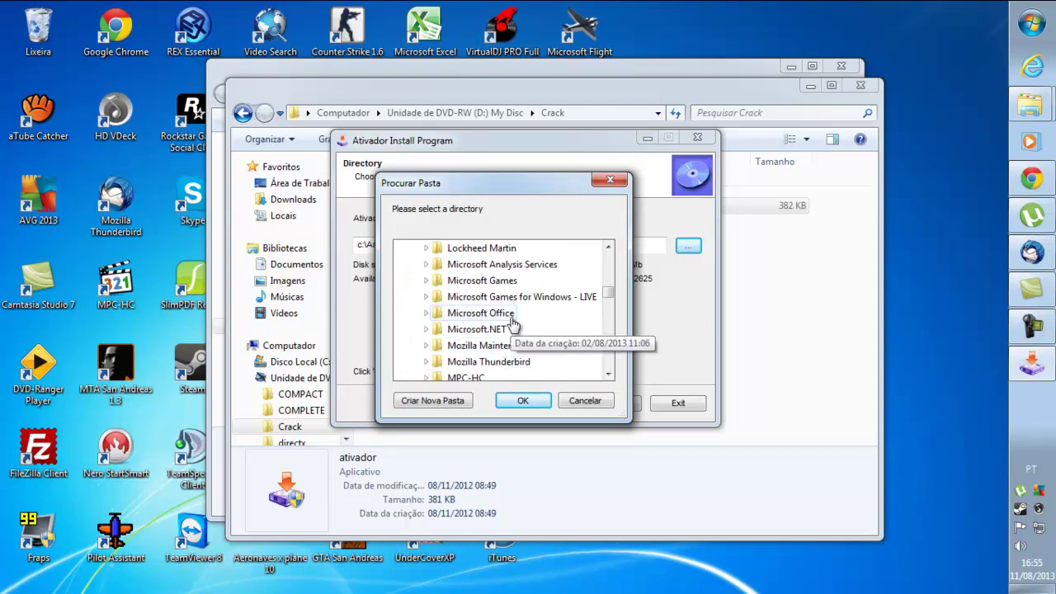
double_click(499, 282)
double_click(505, 362)
left_click(522, 400)
Complete the Ativador installation, exit the installer and close both open folder windows.
left_click(608, 404)
left_click(608, 405)
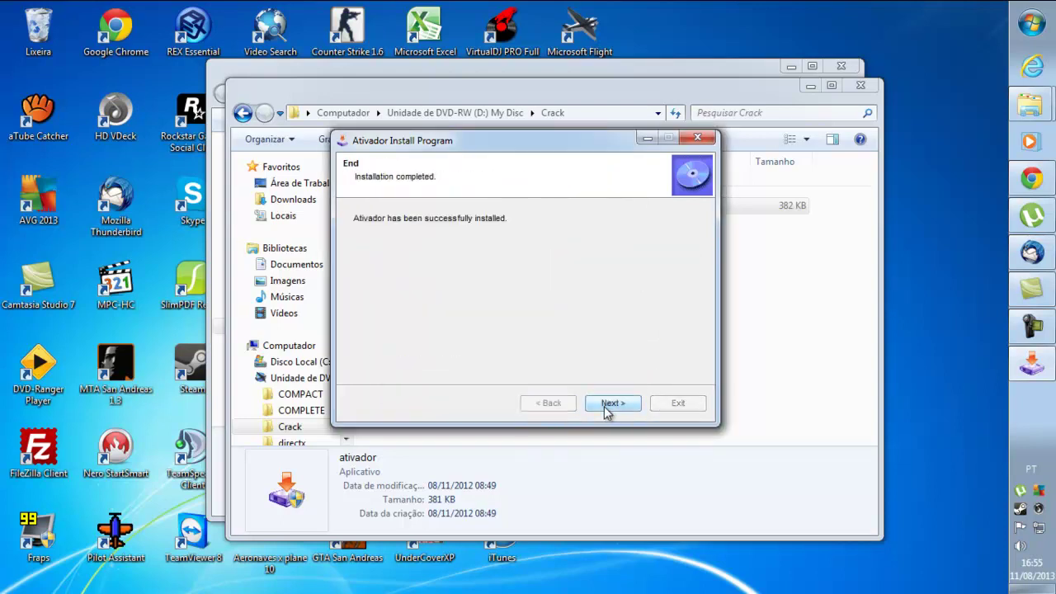
left_click(608, 405)
left_click(670, 406)
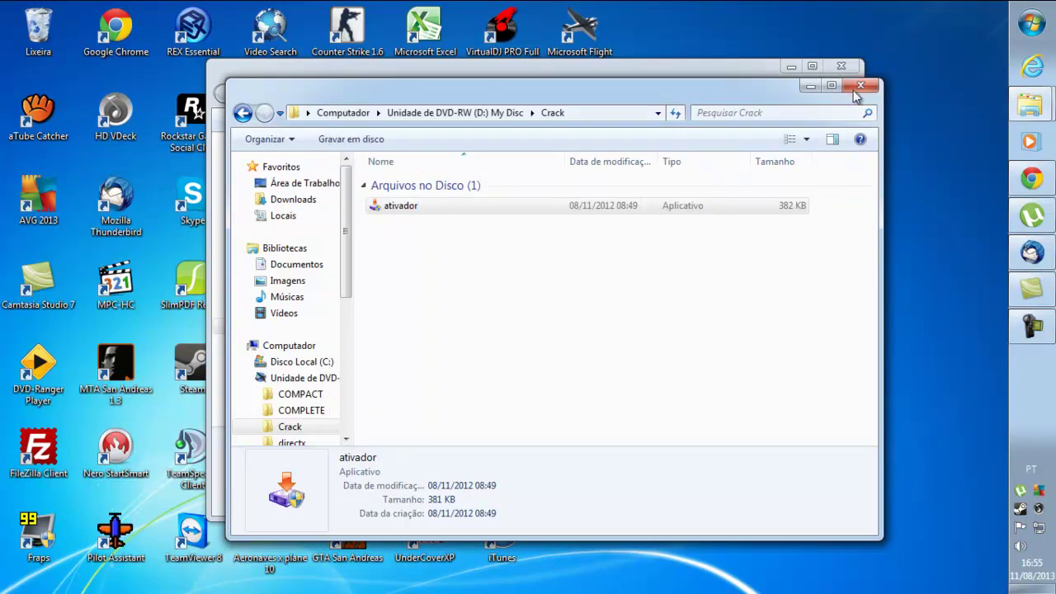
left_click(858, 87)
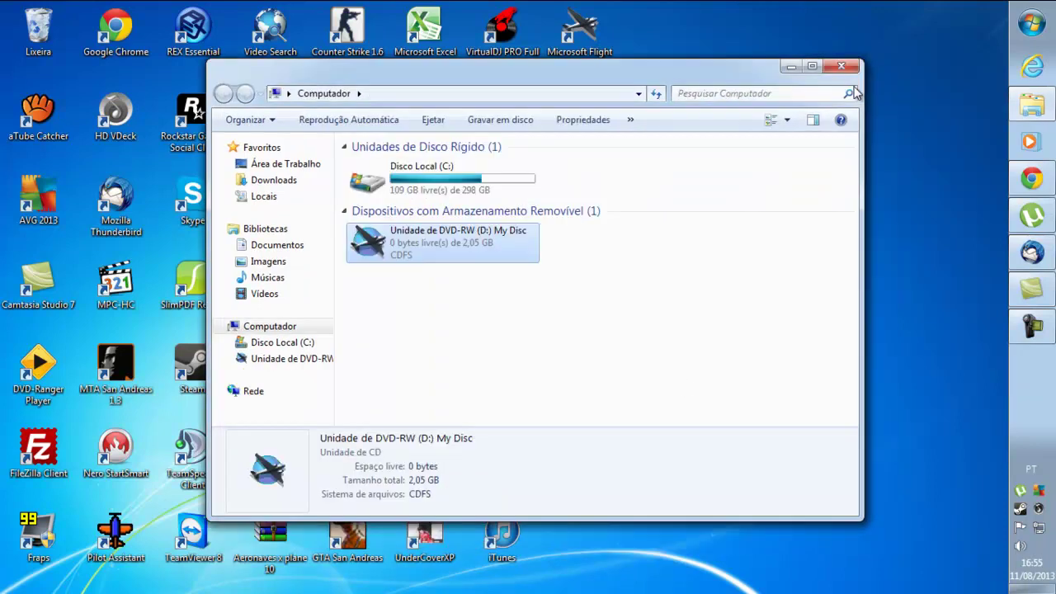
left_click(835, 66)
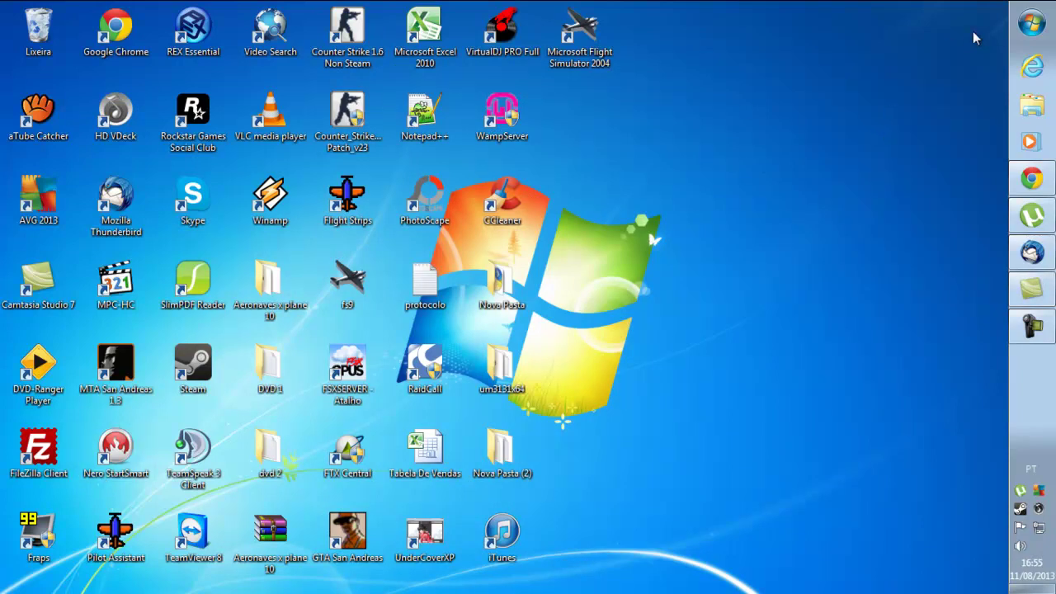
Open the "ORBX ground textures converted for FS2004" folder in the user's Downloads and maximize its window.
left_click(1031, 23)
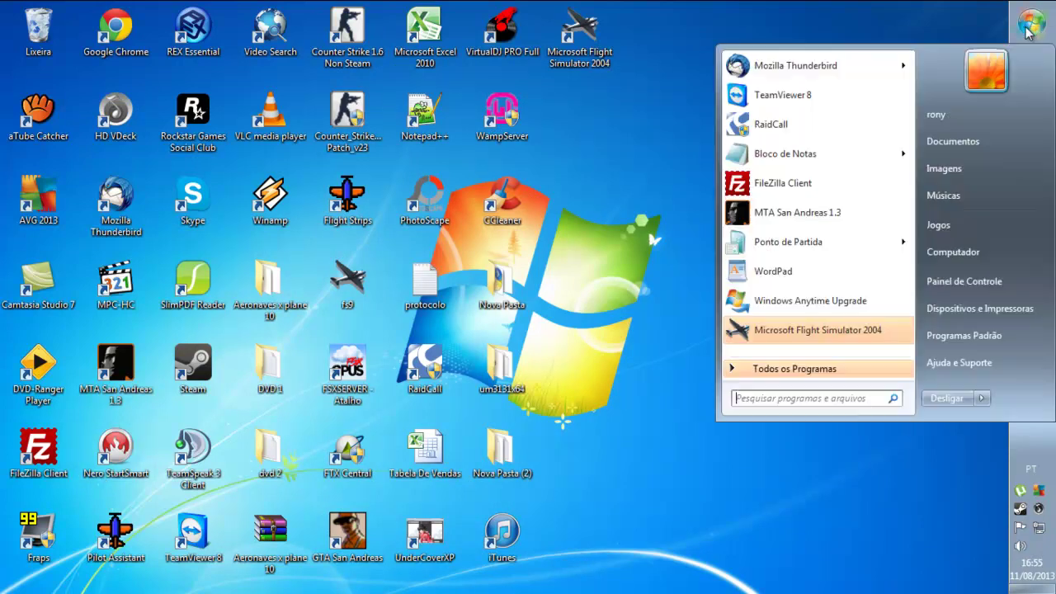
left_click(933, 116)
double_click(632, 189)
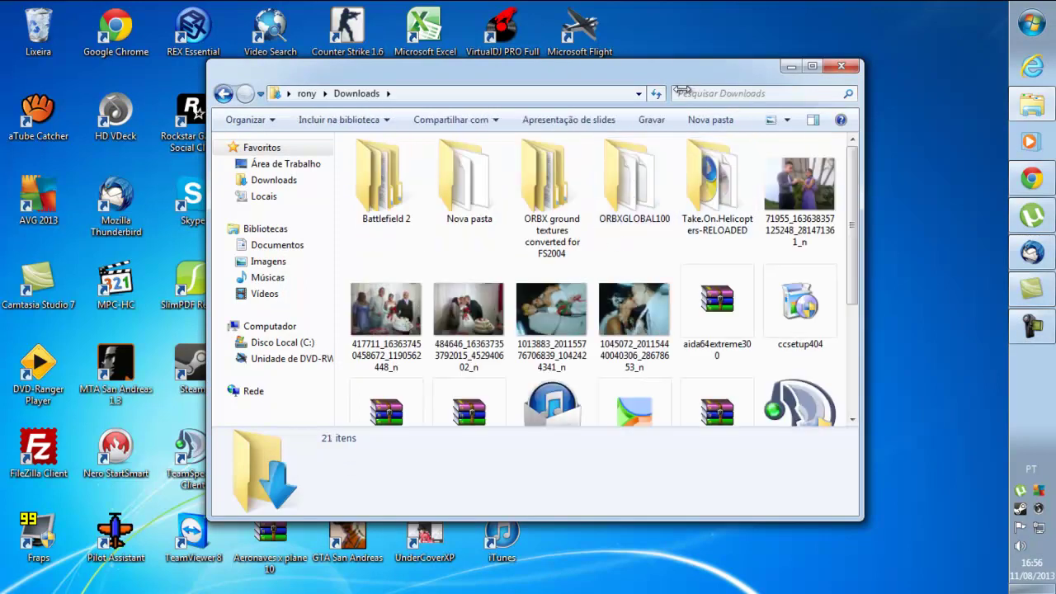
double_click(561, 203)
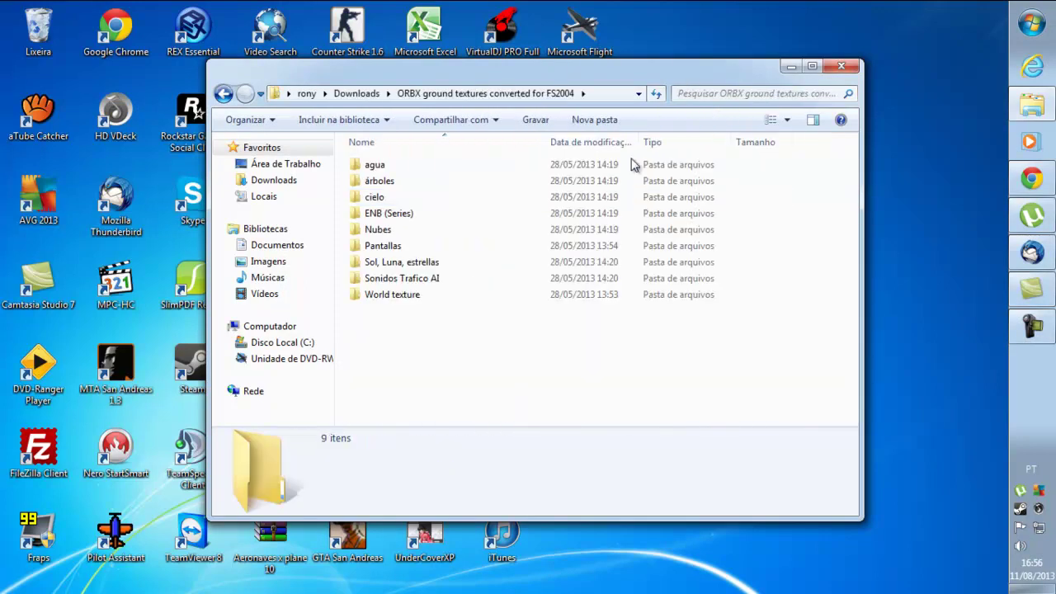
left_click(812, 66)
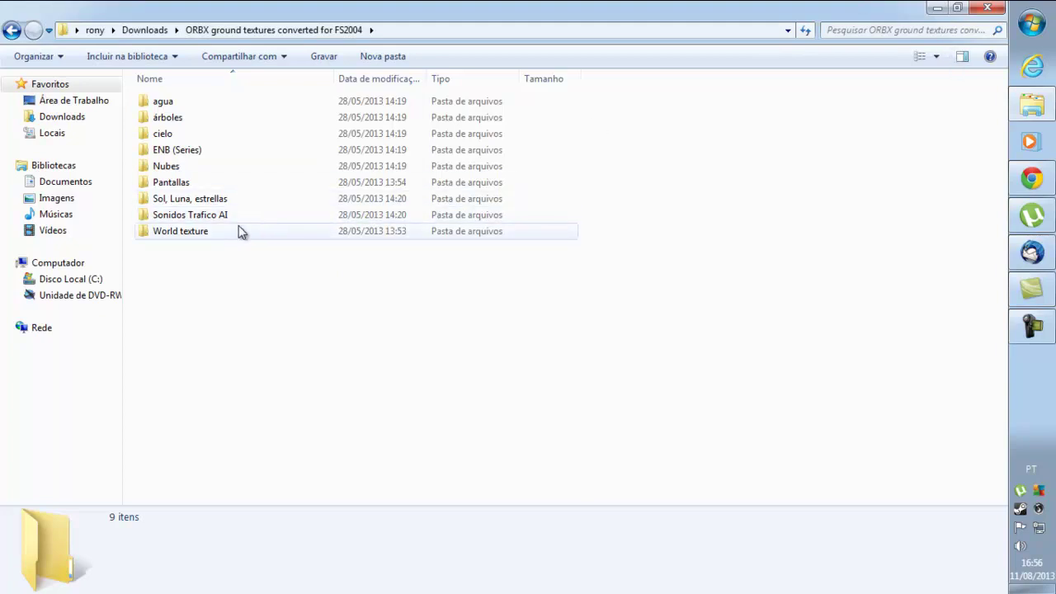
Copy all files in the World texture folder and minimize the window.
double_click(191, 234)
left_click(203, 235)
key("ctrl+a")
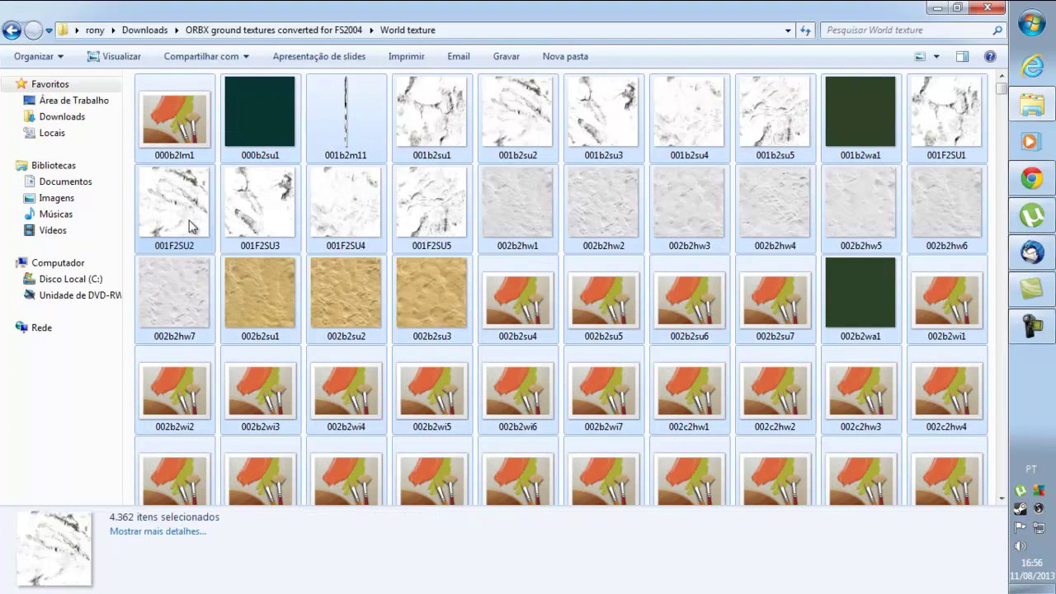
right_click(179, 217)
left_click(219, 490)
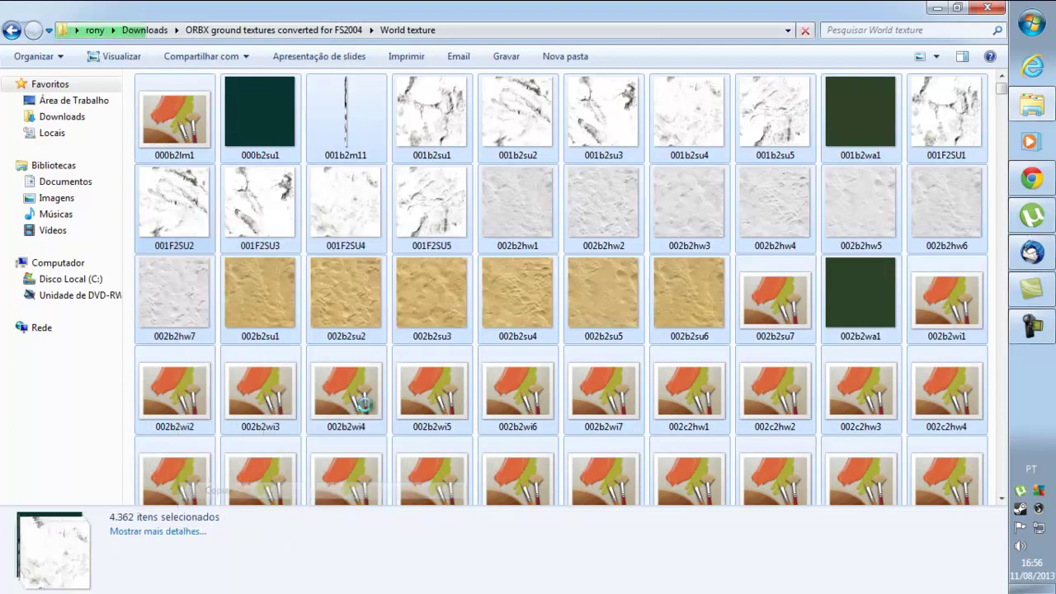
left_click(936, 15)
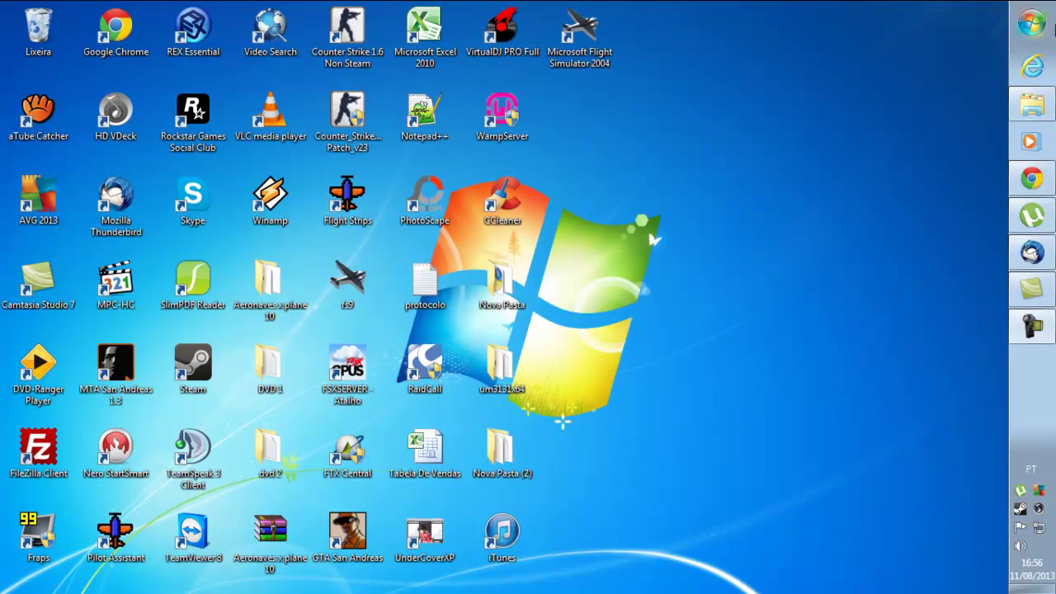
Open C:\Arquivos de Programas (x86)\Microsoft Games\Flight Simulator 9 in a new, maximized folder window.
left_click(1031, 24)
left_click(974, 253)
double_click(462, 206)
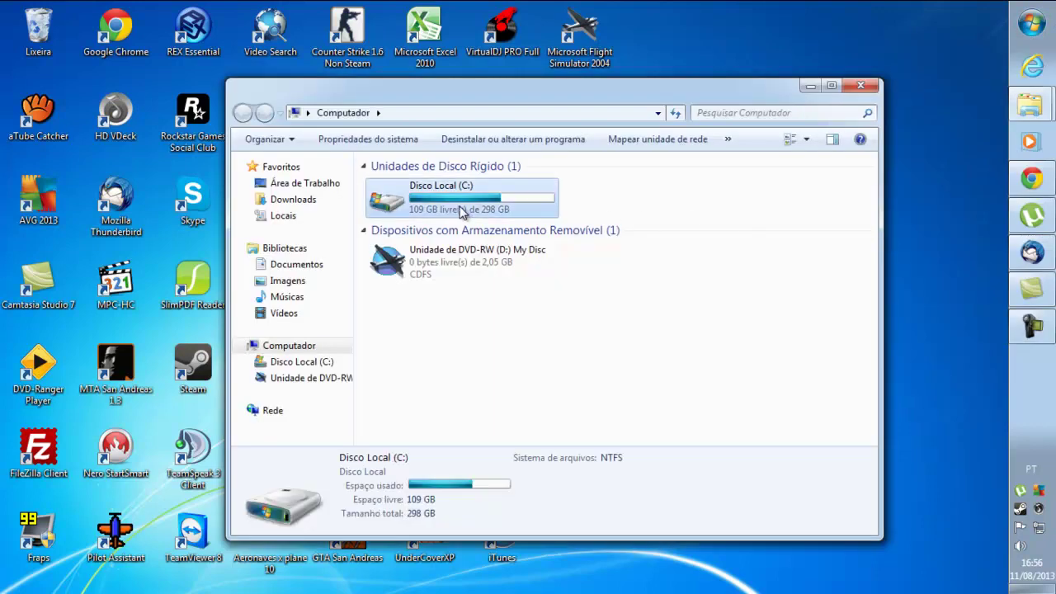
double_click(445, 217)
scroll(483, 236, "down", 3)
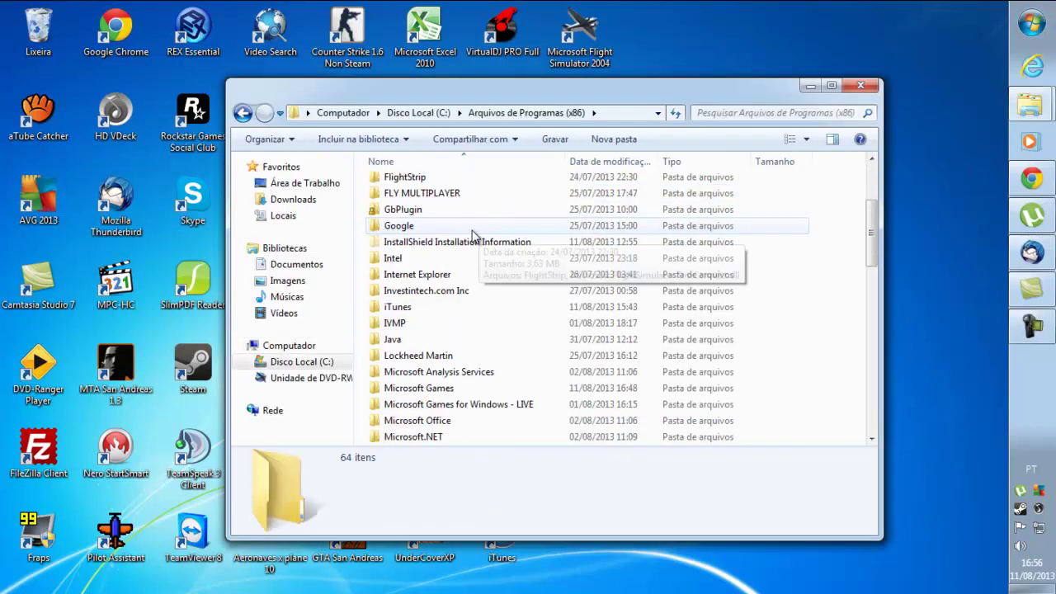
double_click(435, 389)
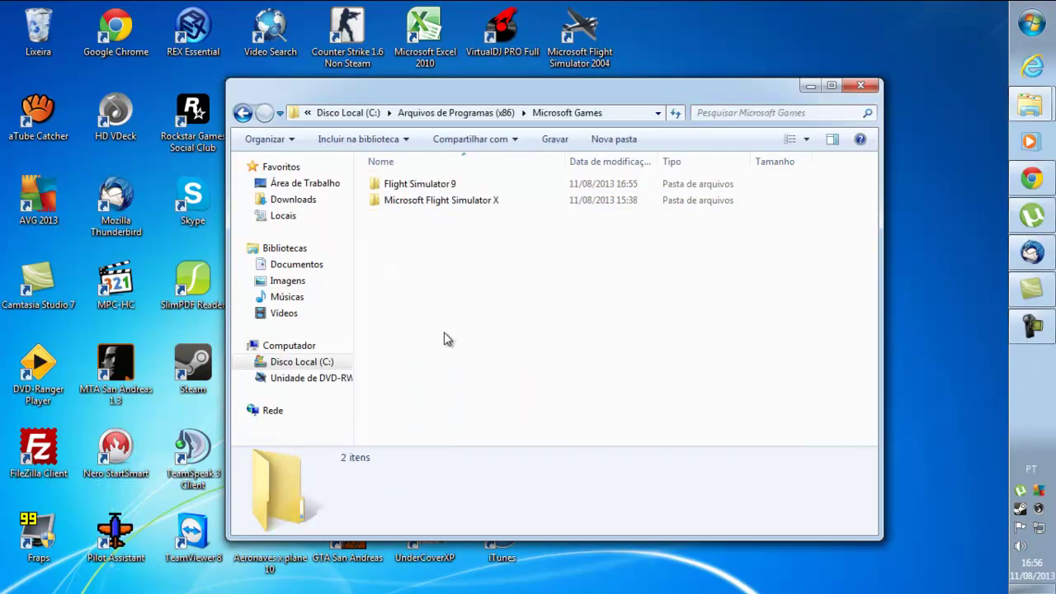
double_click(438, 186)
scroll(445, 272, "down", 5)
scroll(458, 312, "down", 1)
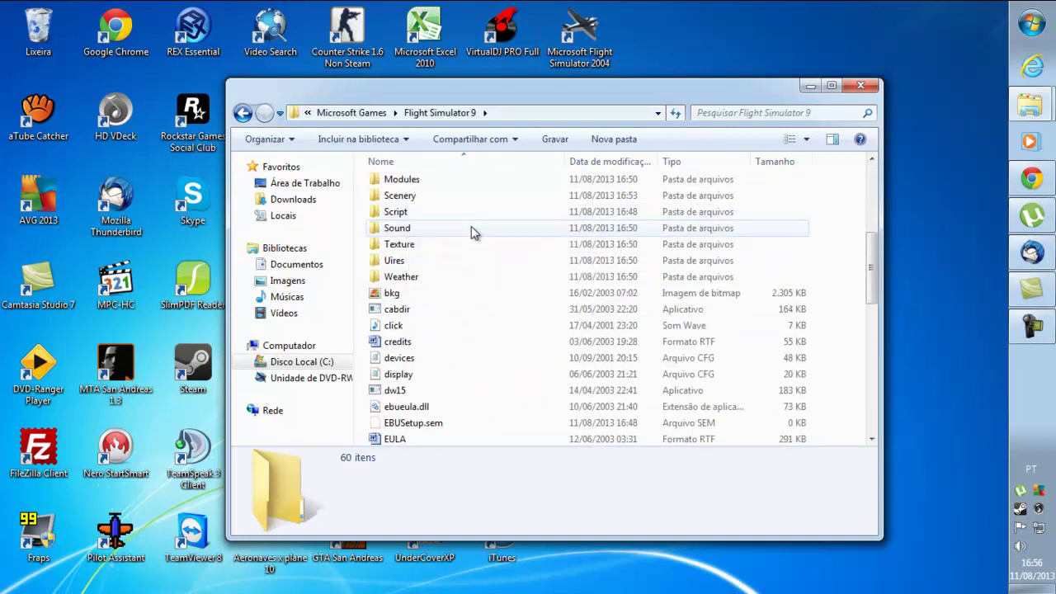
left_click(830, 87)
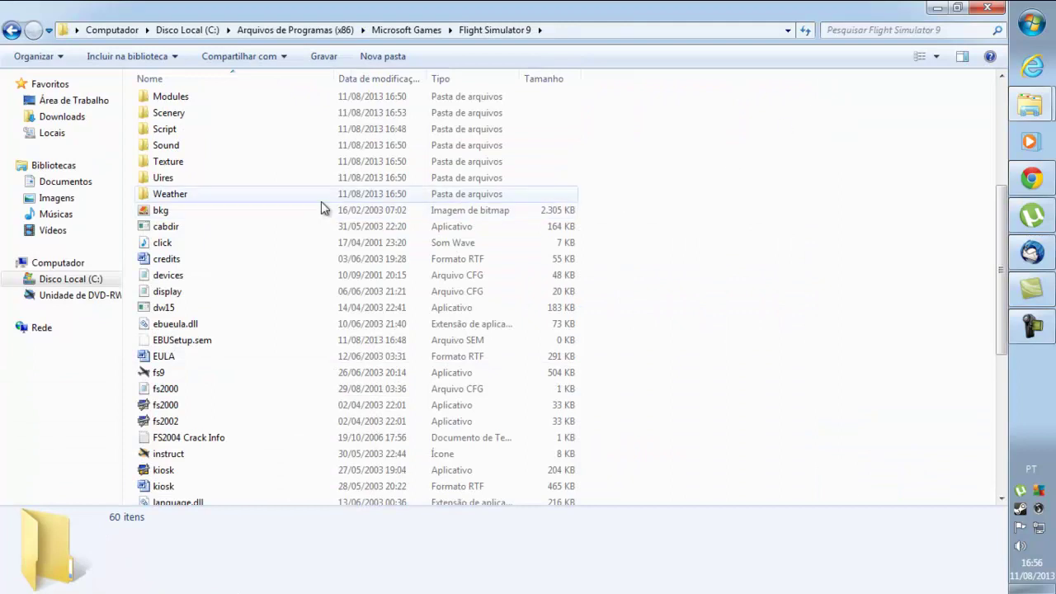
scroll(346, 208, "up", 5)
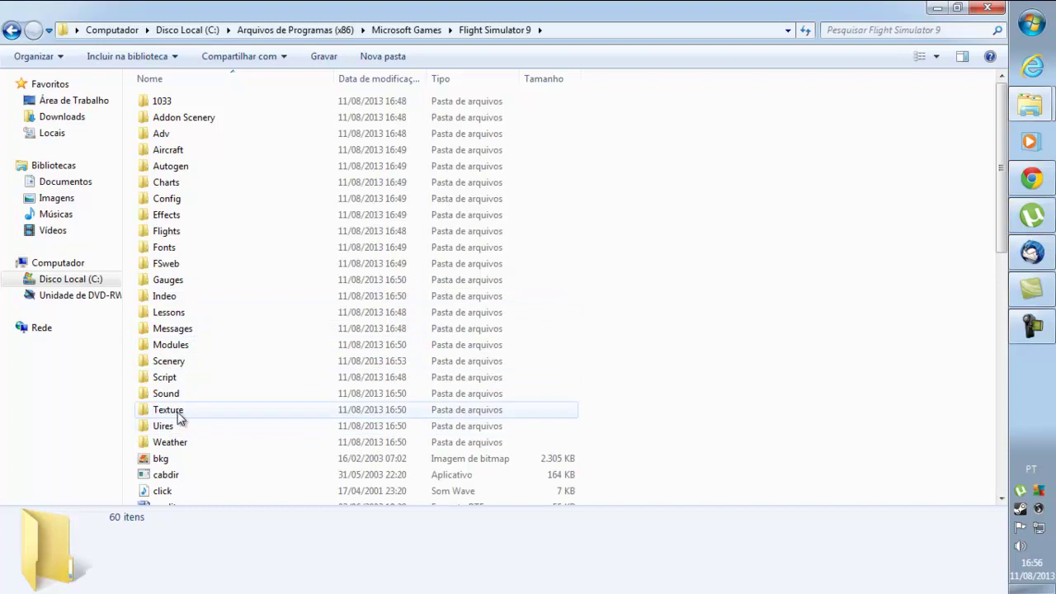
Open the Scenery\World\texture folder inside Flight Simulator 9.
double_click(188, 362)
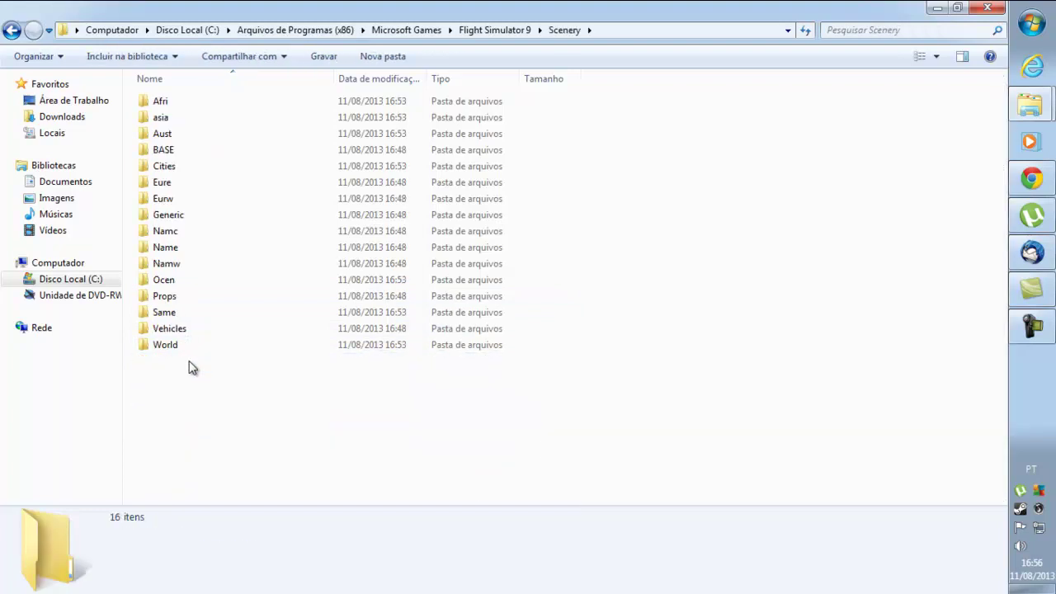
left_click(15, 33)
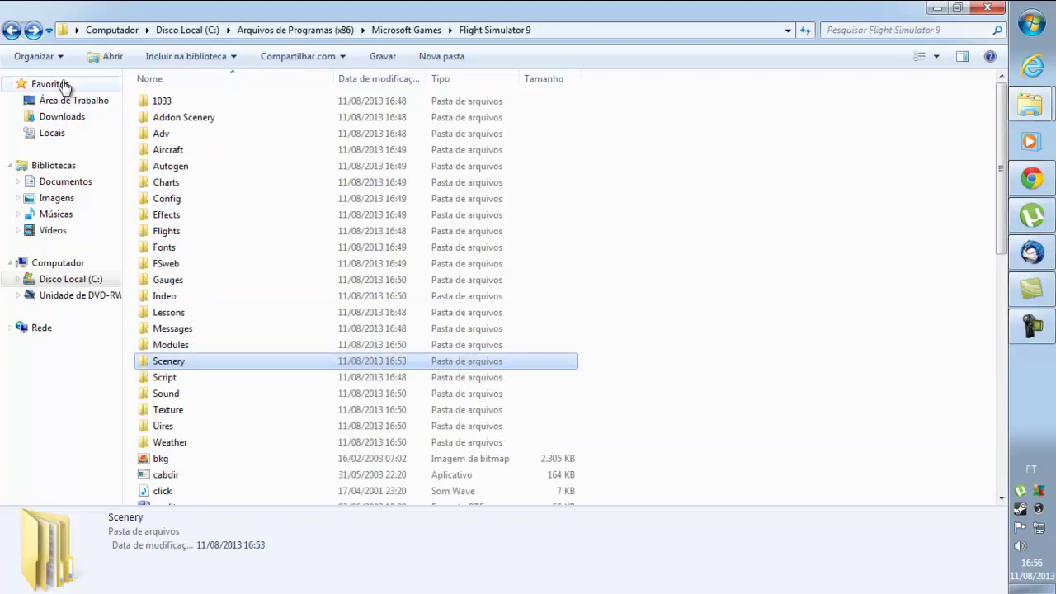
double_click(173, 360)
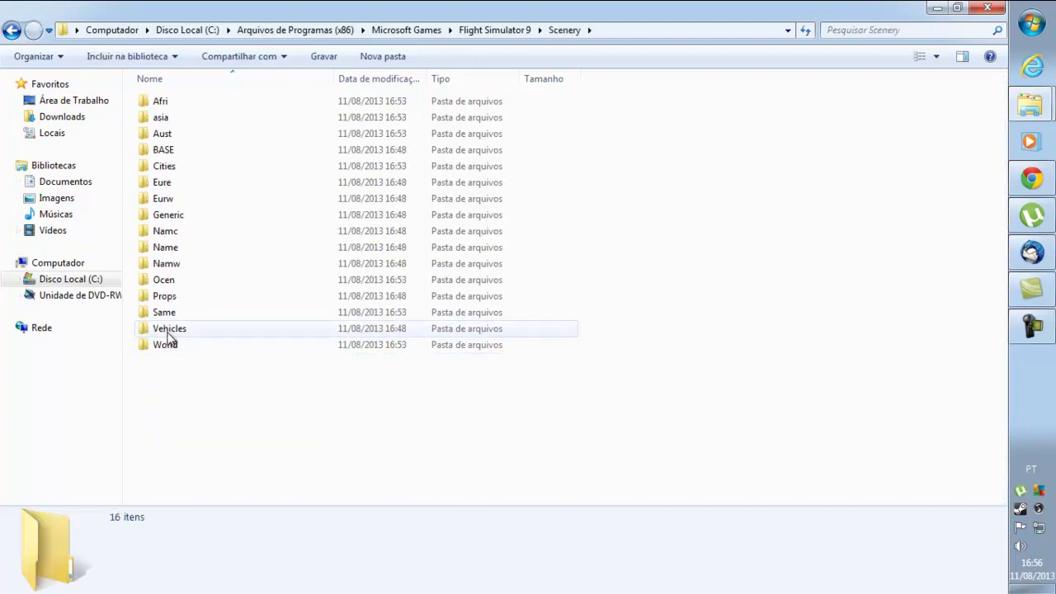
double_click(174, 347)
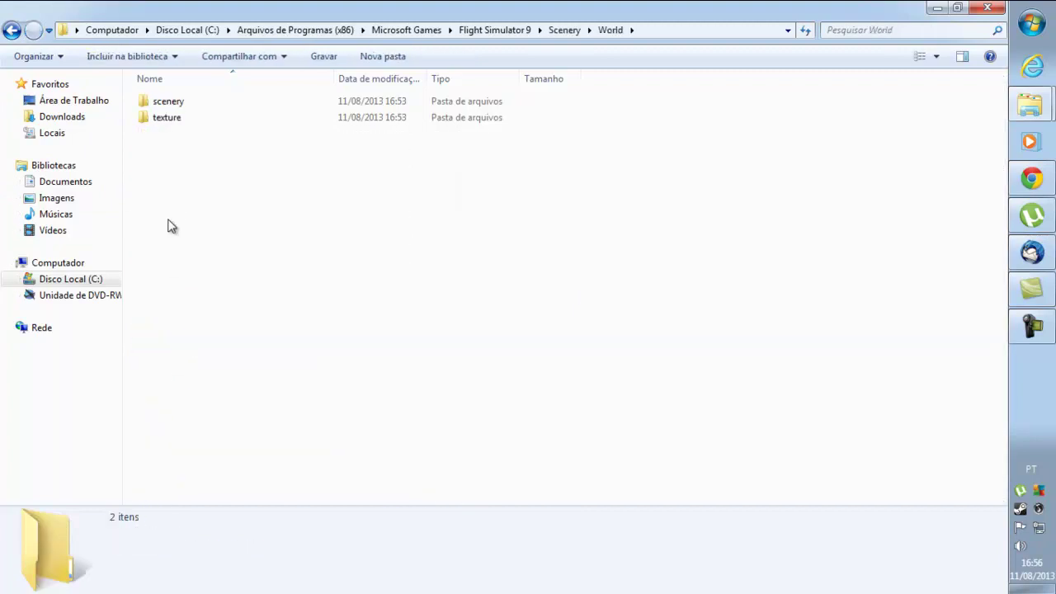
double_click(172, 115)
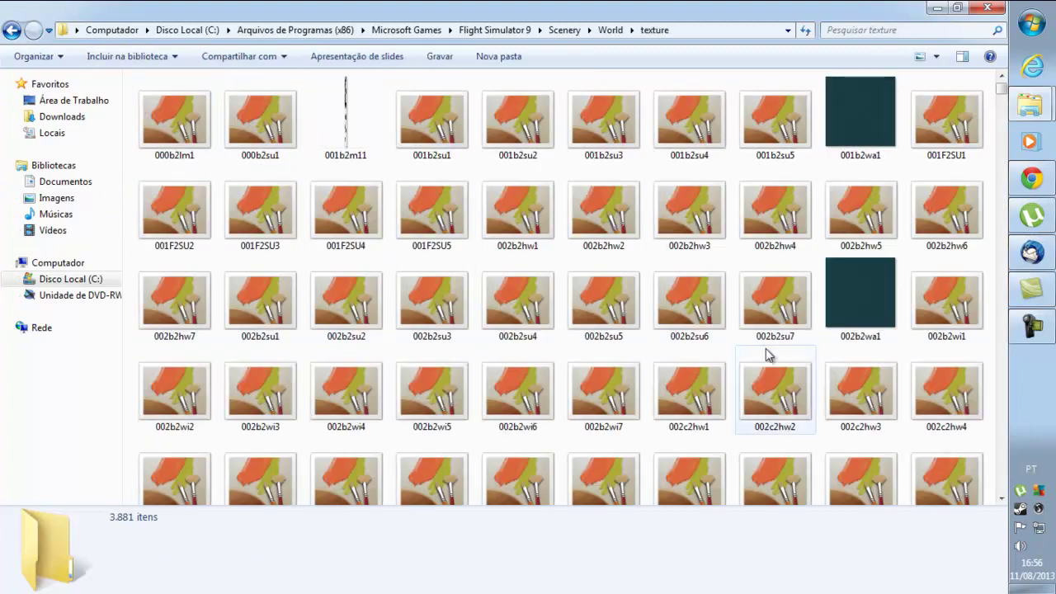
Paste the copied textures, replacing all conflicting files with administrator permission, and return to the Scenery folder.
right_click(648, 259)
left_click(684, 362)
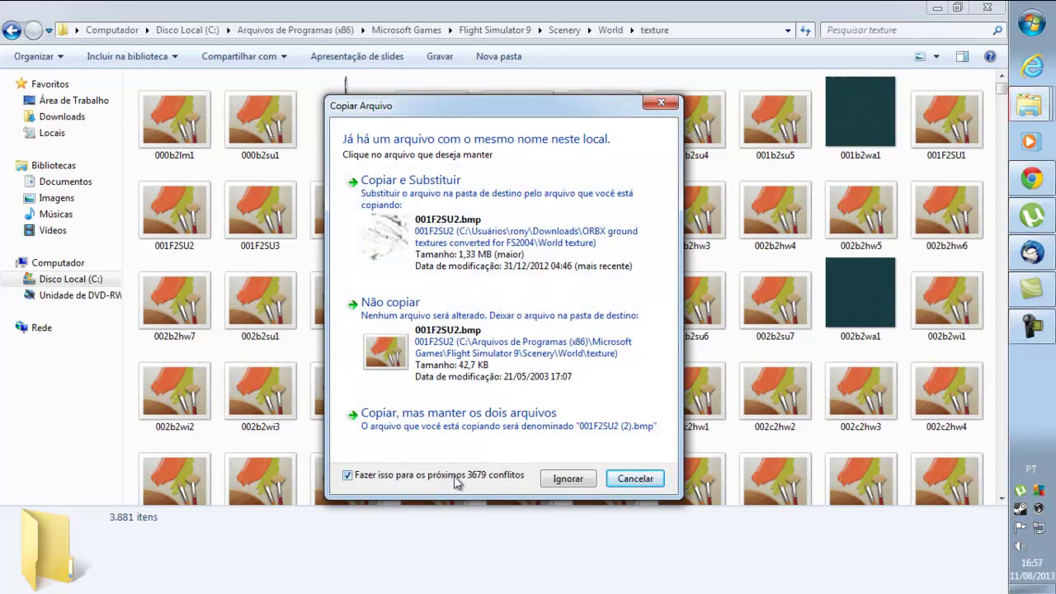
left_click(411, 221)
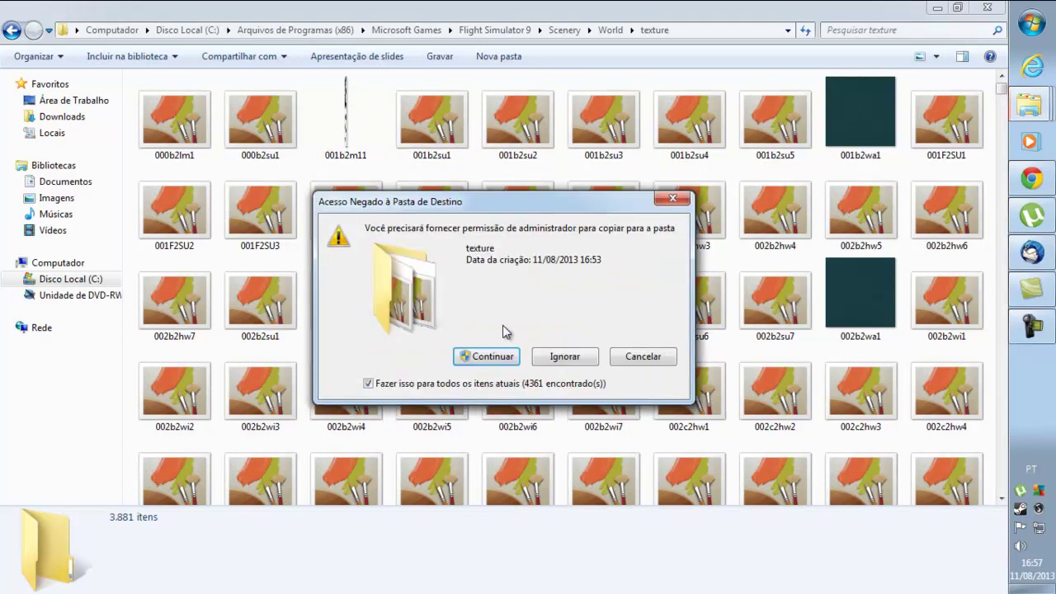
left_click(481, 357)
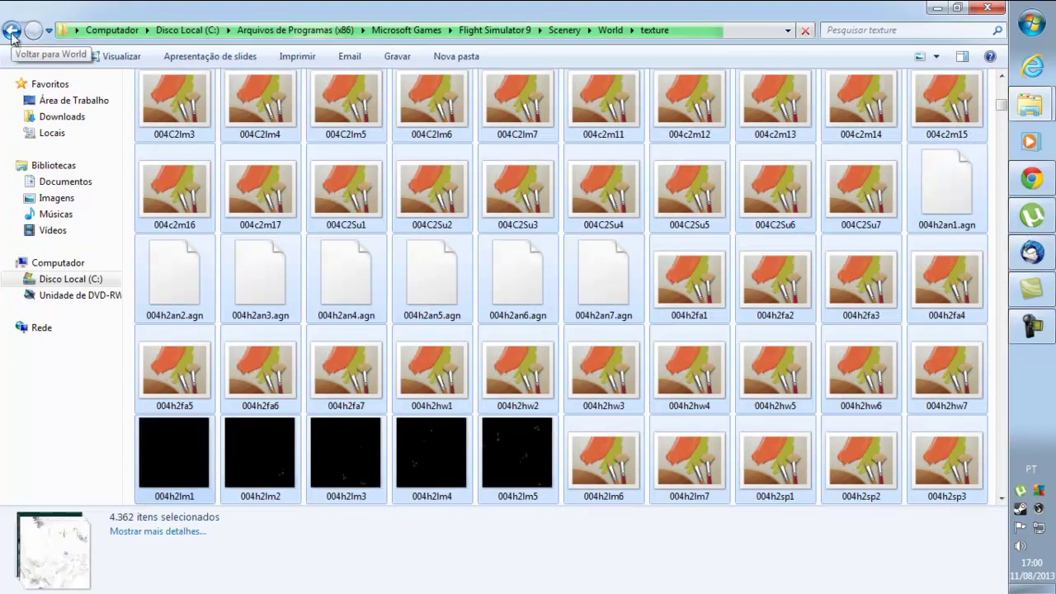
left_click(11, 31)
left_click(12, 31)
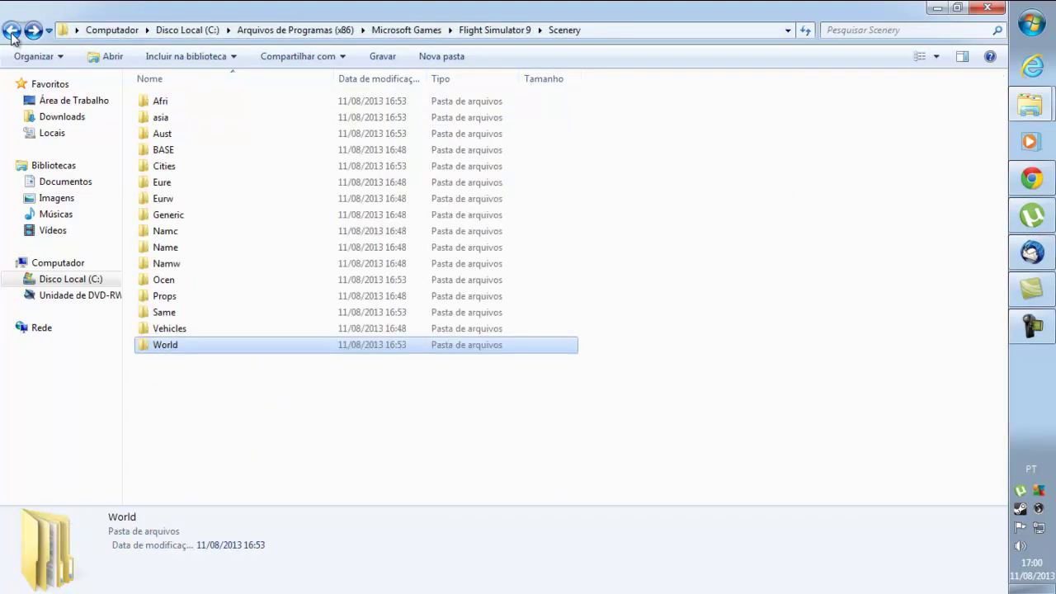
Go back to the Flight Simulator 9 folder, minimize it, and return the other window to ORBX ground textures converted for FS2004.
left_click(12, 30)
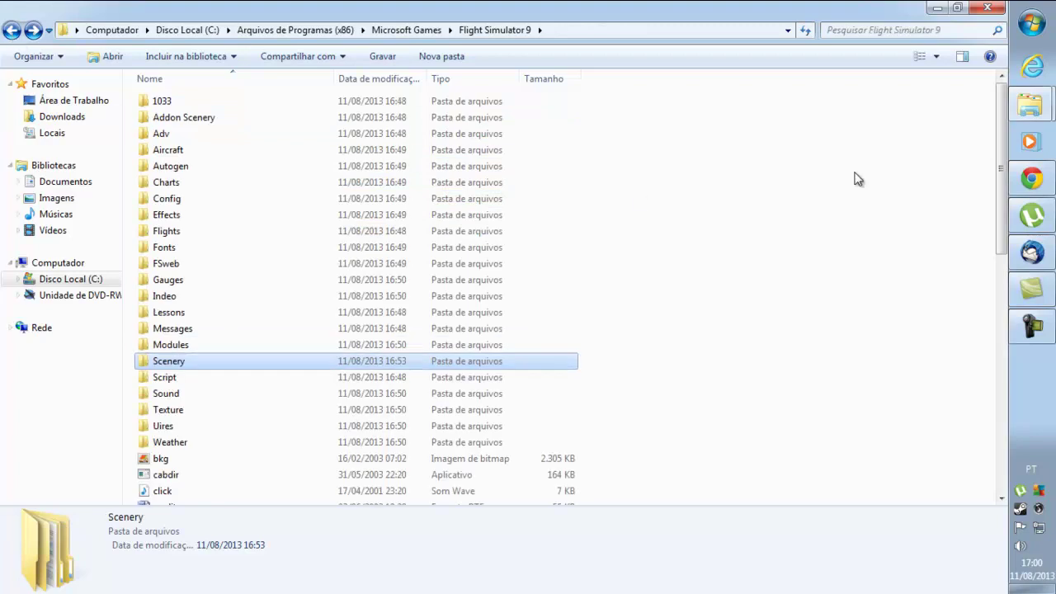
left_click(937, 7)
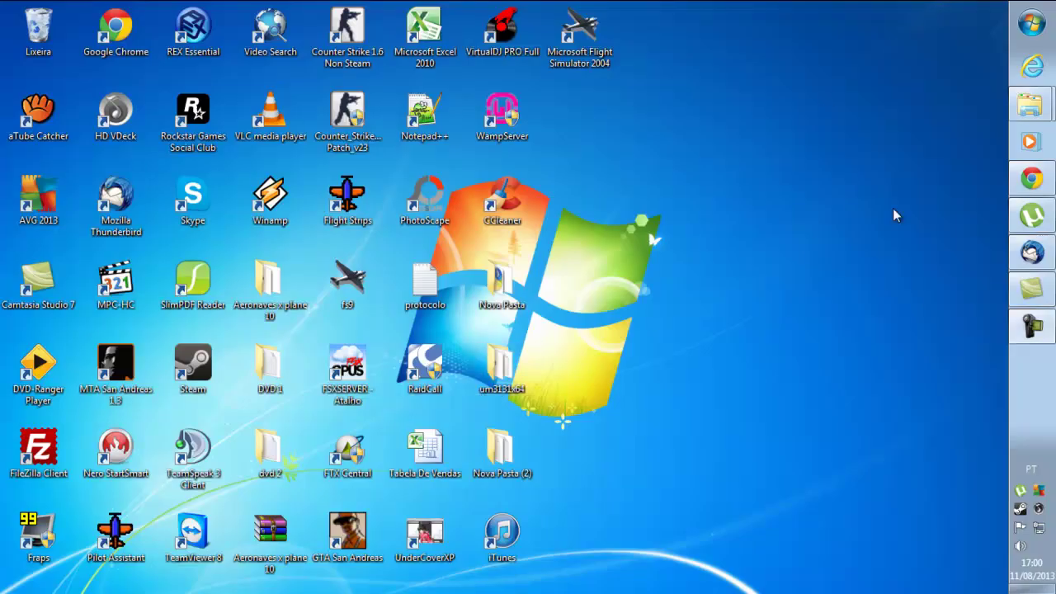
mouse_move(1028, 111)
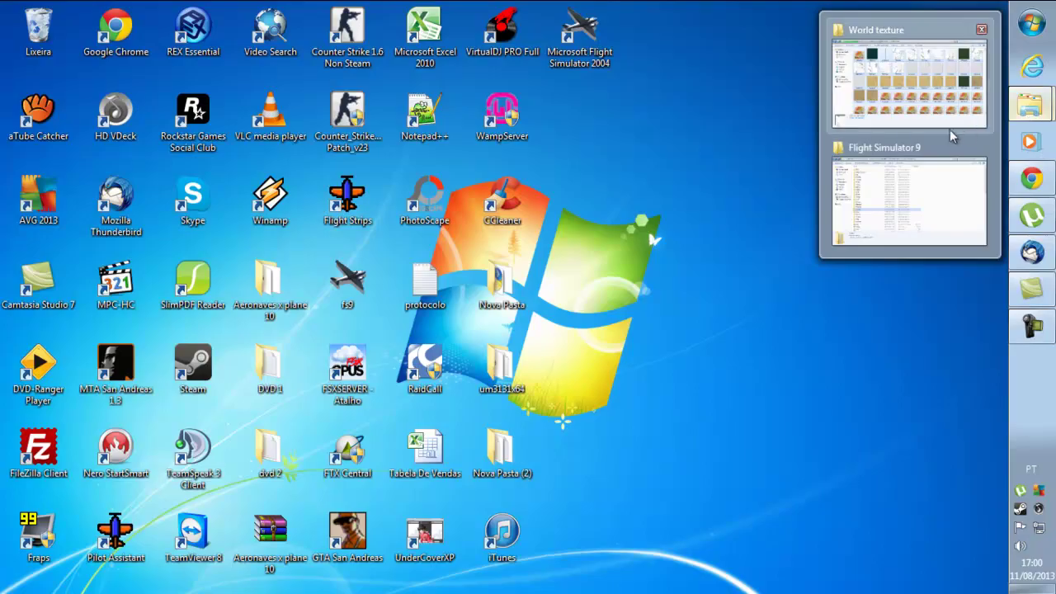
left_click(927, 100)
left_click(12, 31)
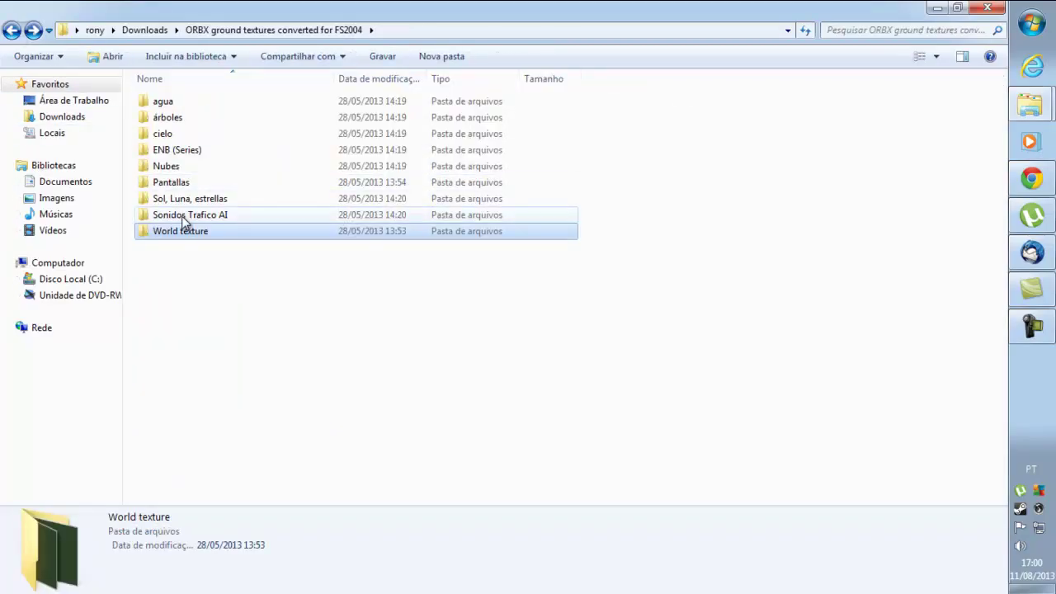
Open the Sonidos Trafico AI folder, read the installation instructions in its Readme, and close the file.
mouse_move(188, 218)
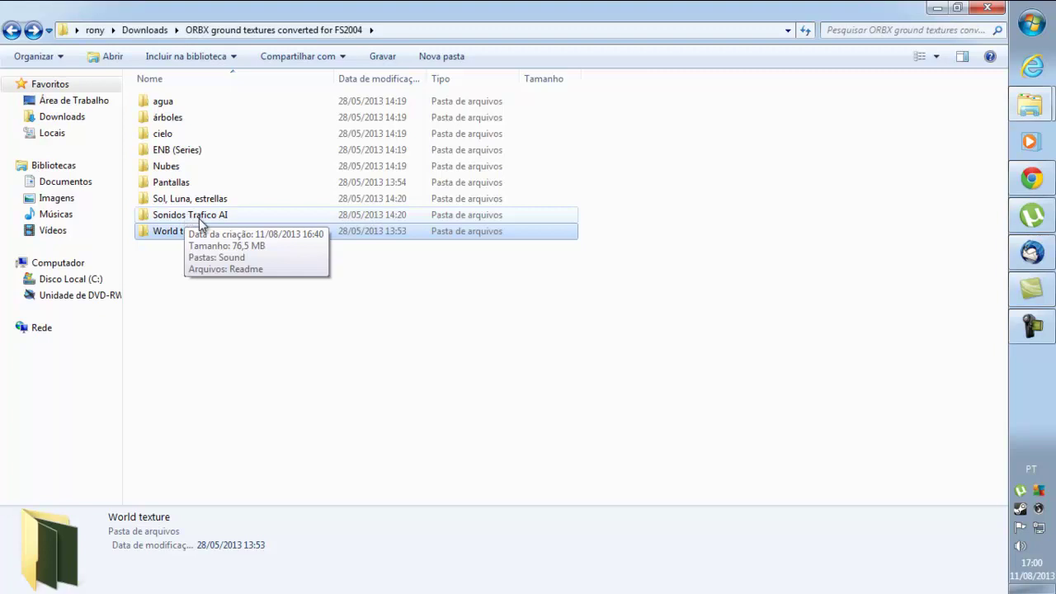
left_click(198, 216)
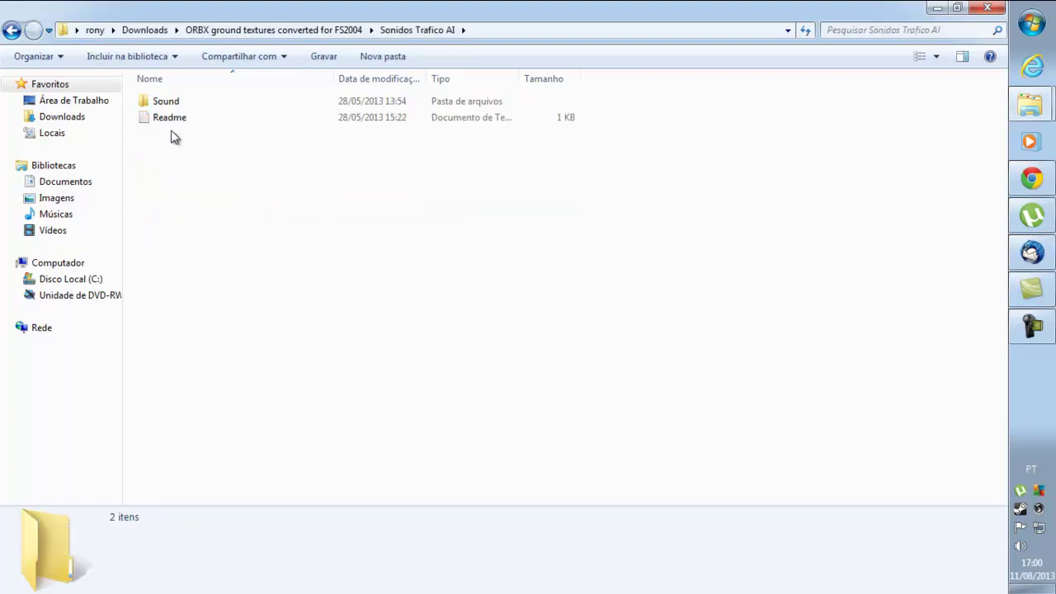
double_click(172, 119)
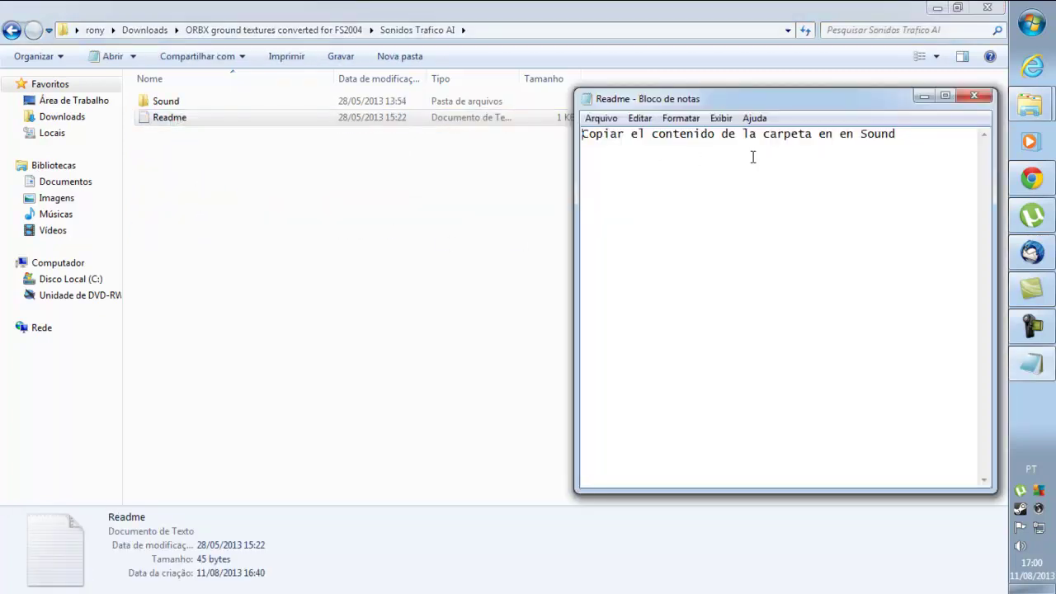
left_click(975, 97)
Copy all the sound files in the Sound subfolder, return to Sonidos Trafico AI, and minimize the window.
double_click(181, 103)
left_click(207, 251)
key("ctrl+a")
right_click(207, 253)
left_click(250, 467)
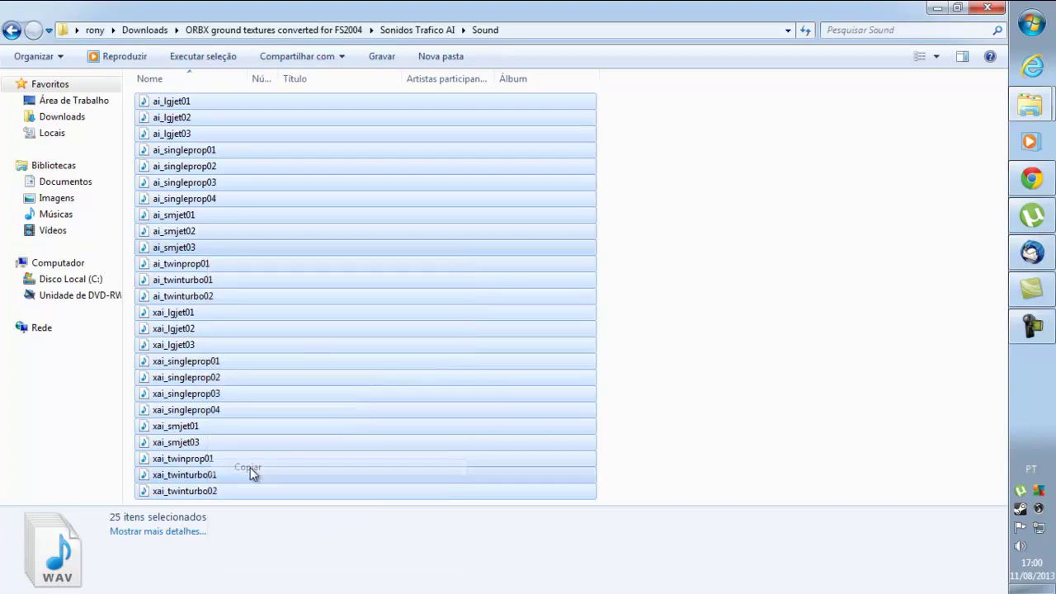
left_click(12, 30)
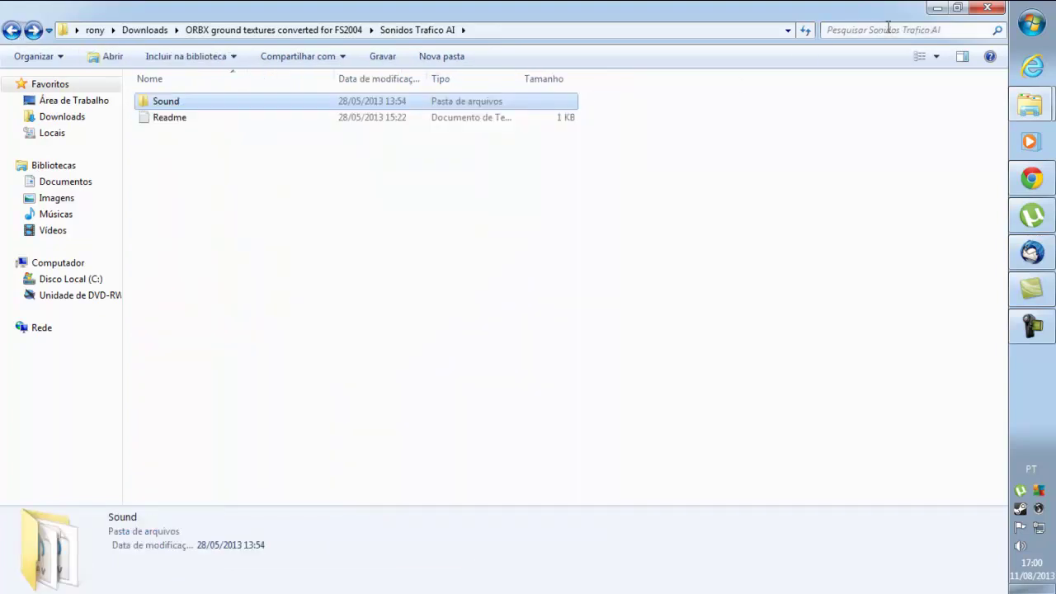
left_click(937, 10)
Switch to the Flight Simulator 9 window and open its Sound folder.
mouse_move(1029, 108)
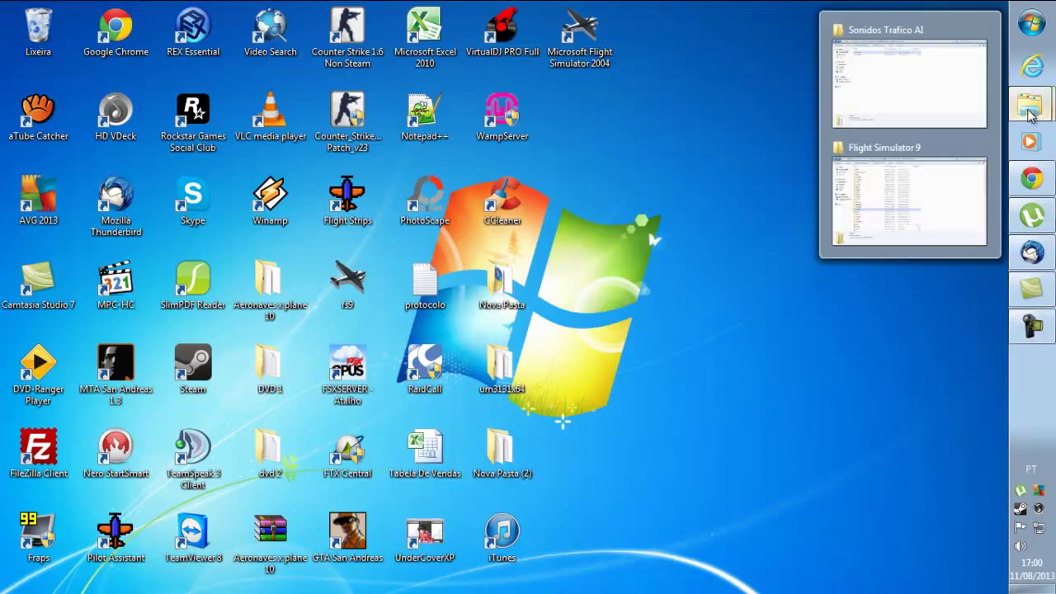
left_click(874, 190)
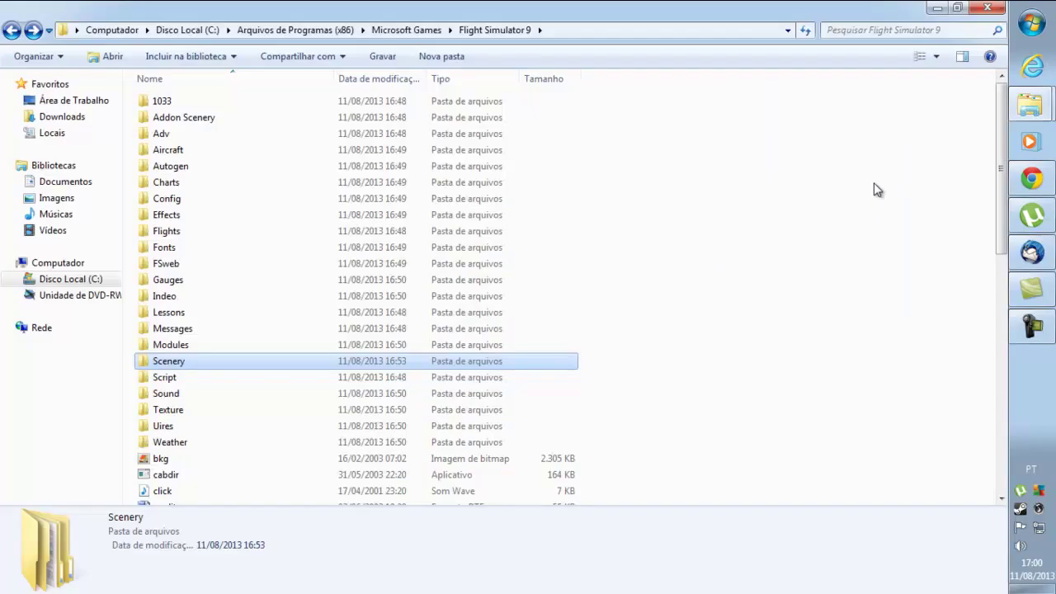
double_click(174, 395)
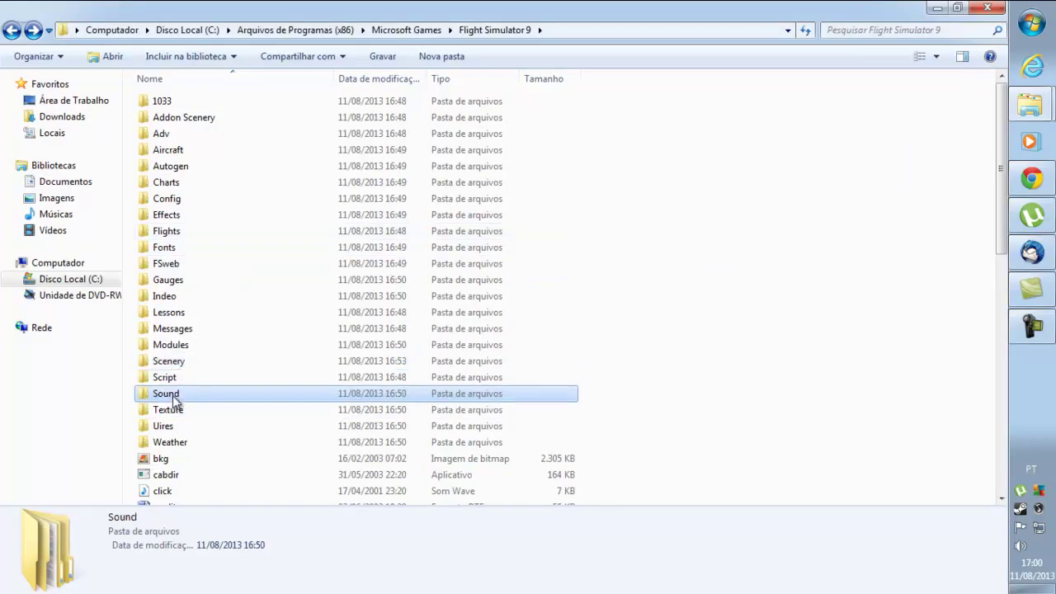
Paste the copied sounds, replacing all conflicting files with administrator permission, then go back to Flight Simulator 9 and minimize the window.
right_click(970, 301)
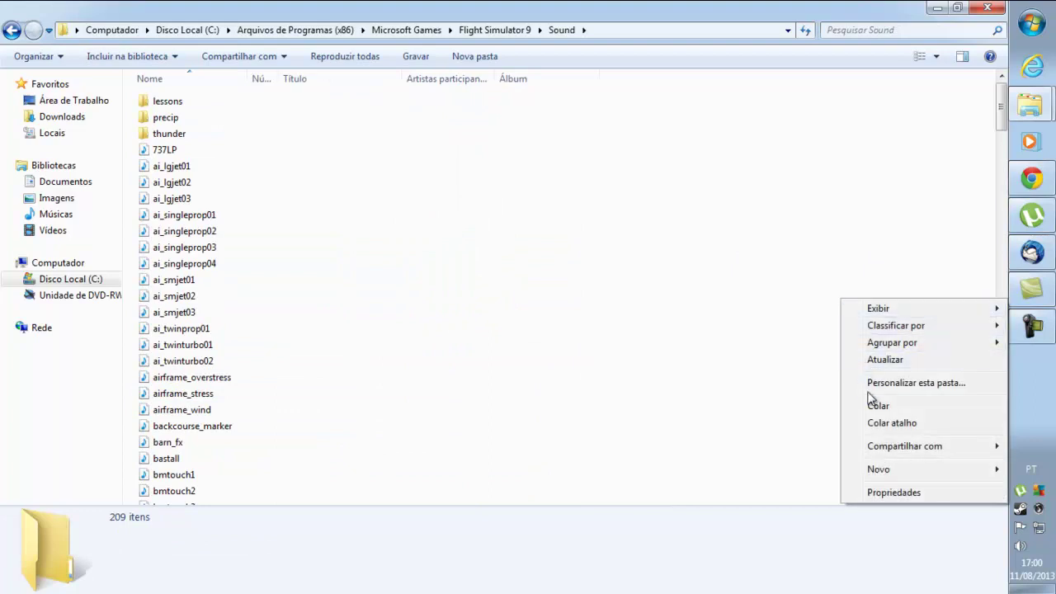
left_click(877, 405)
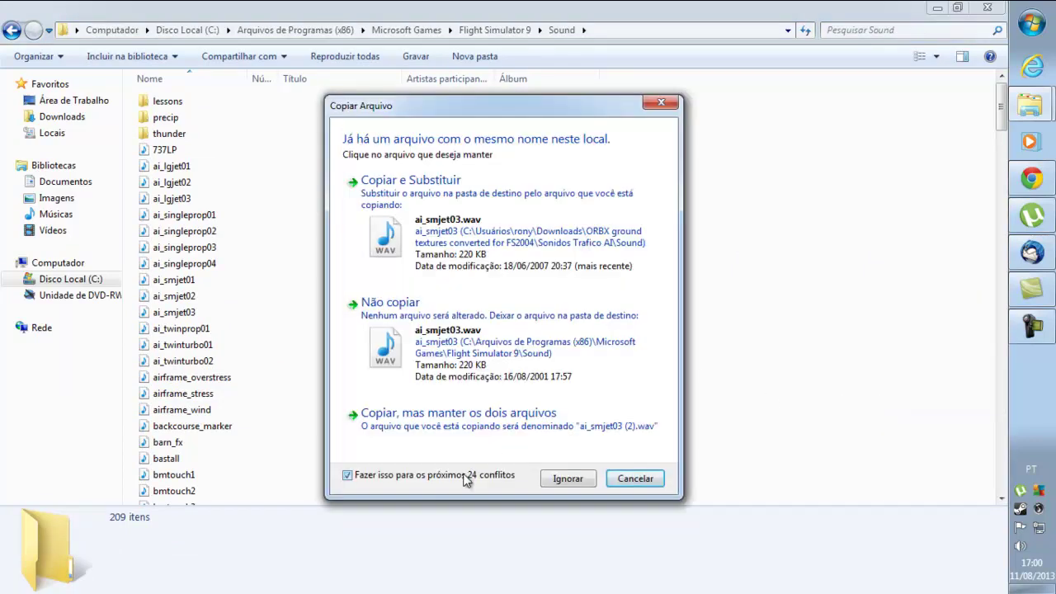
left_click(443, 239)
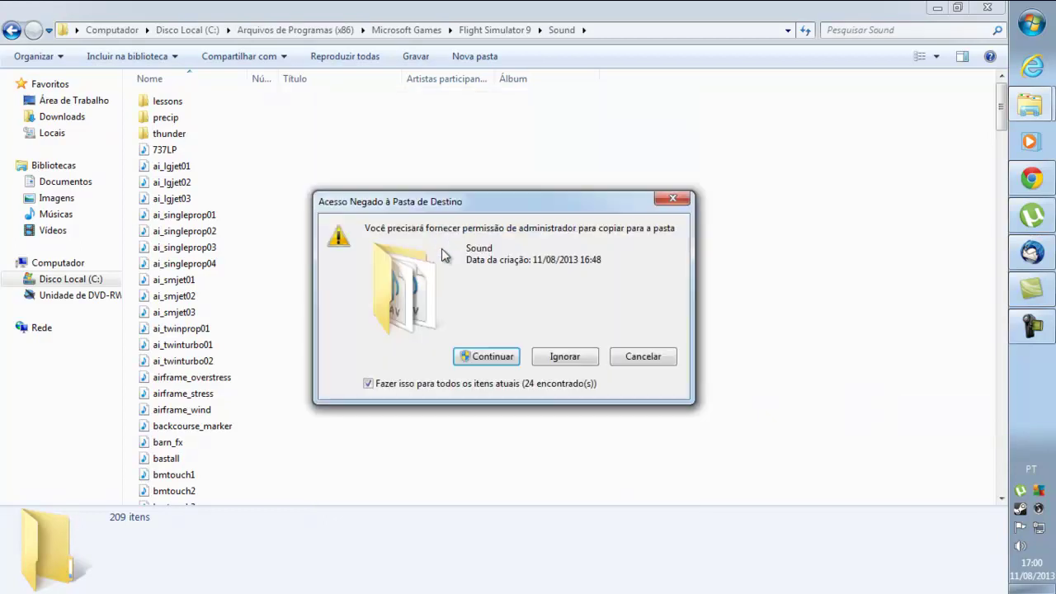
left_click(487, 357)
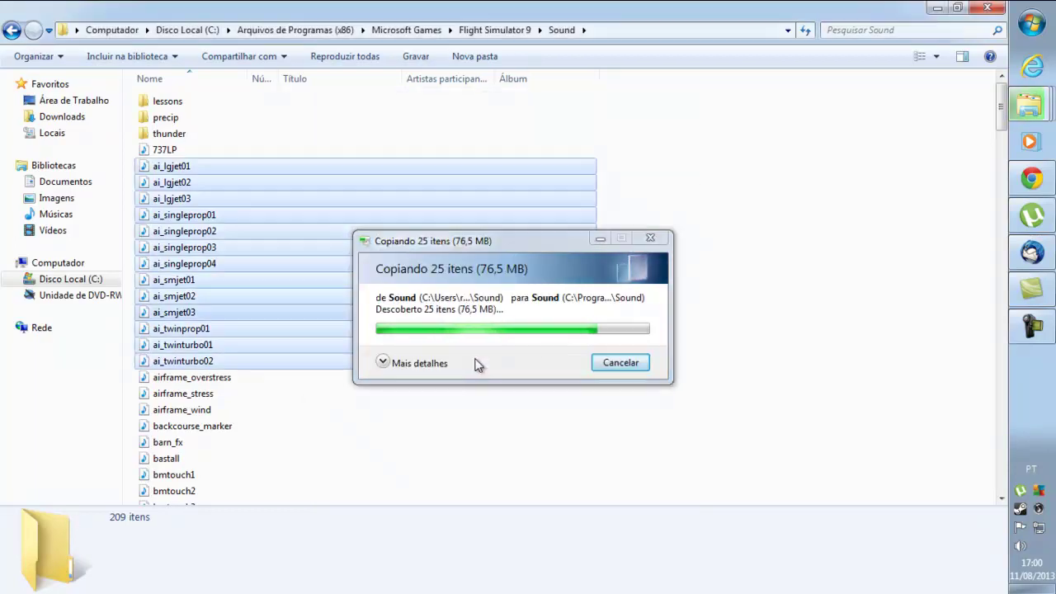
left_click(12, 30)
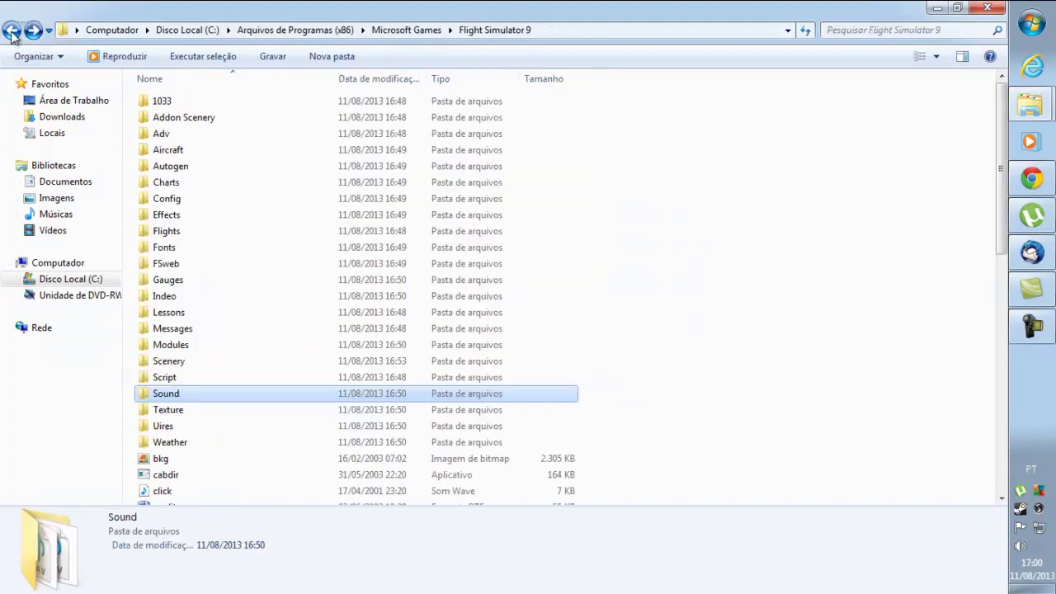
left_click(932, 9)
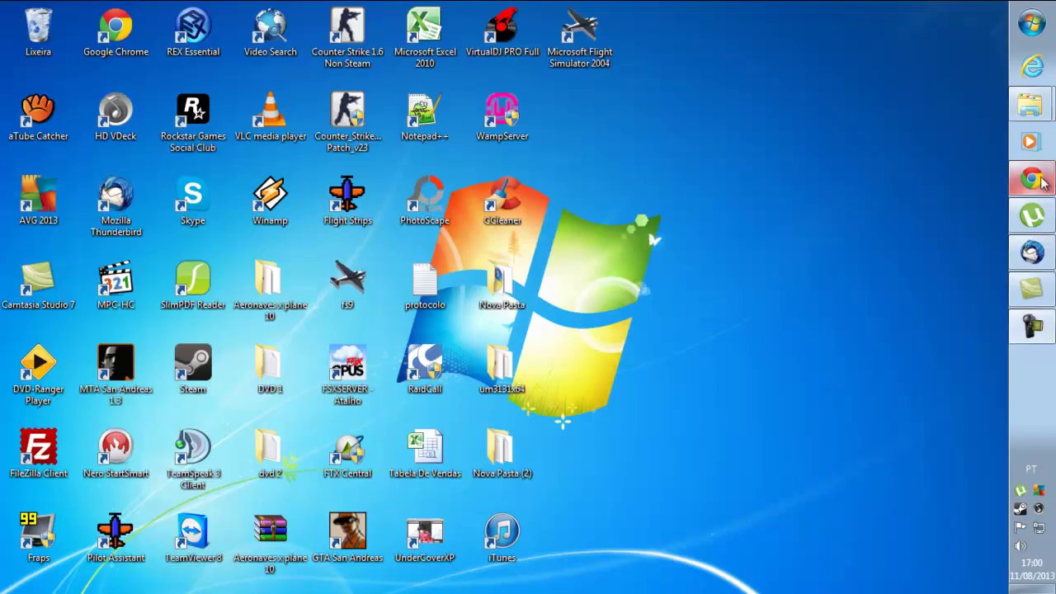
Open the Sol, Luna, estrellas folder in the ORBX download, read its Readme instructions, and close the file.
mouse_move(1028, 116)
left_click(908, 113)
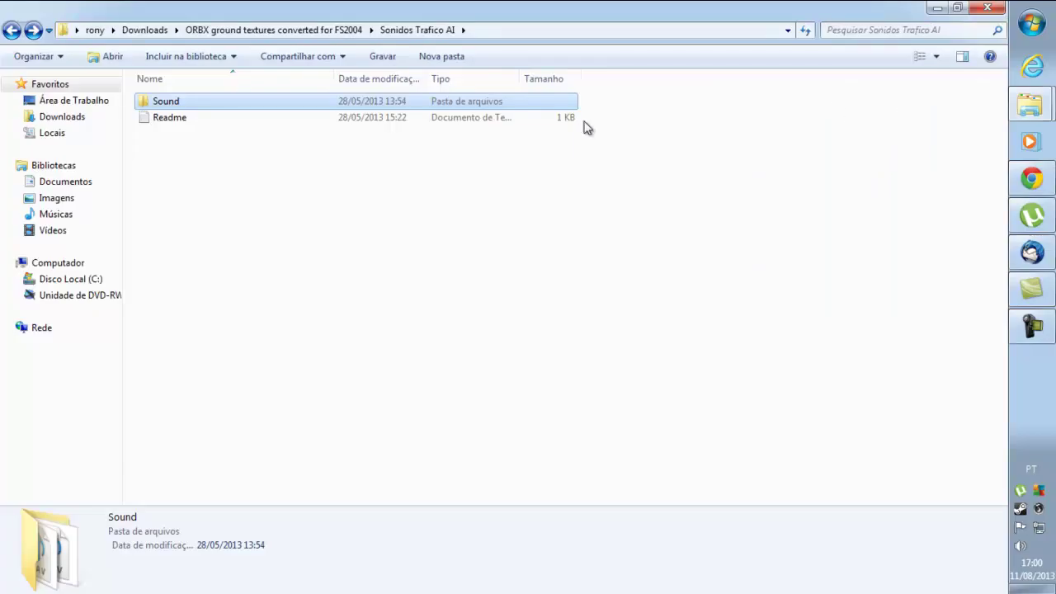
left_click(11, 31)
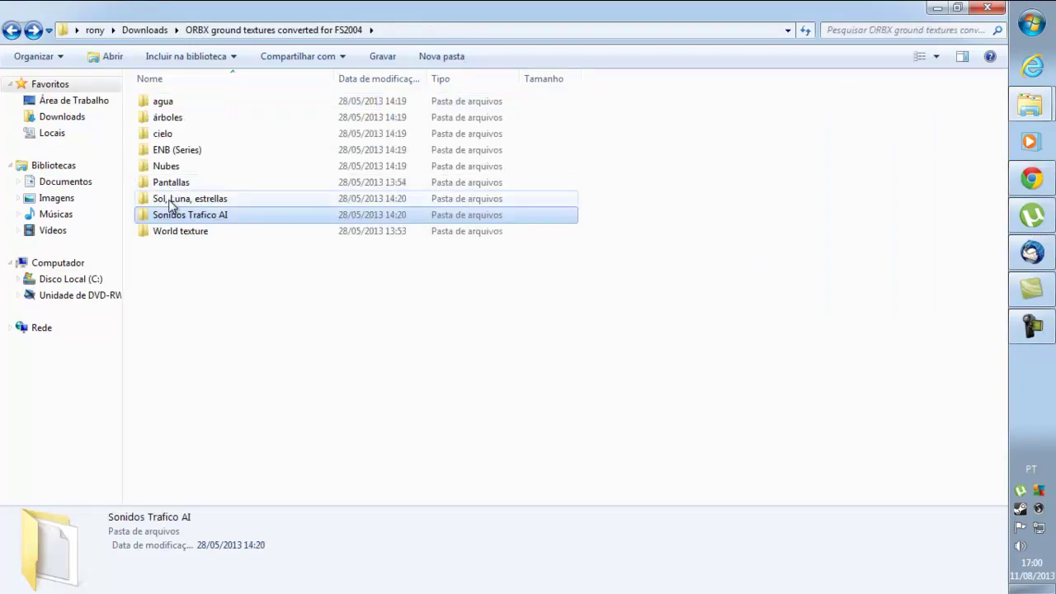
mouse_move(187, 205)
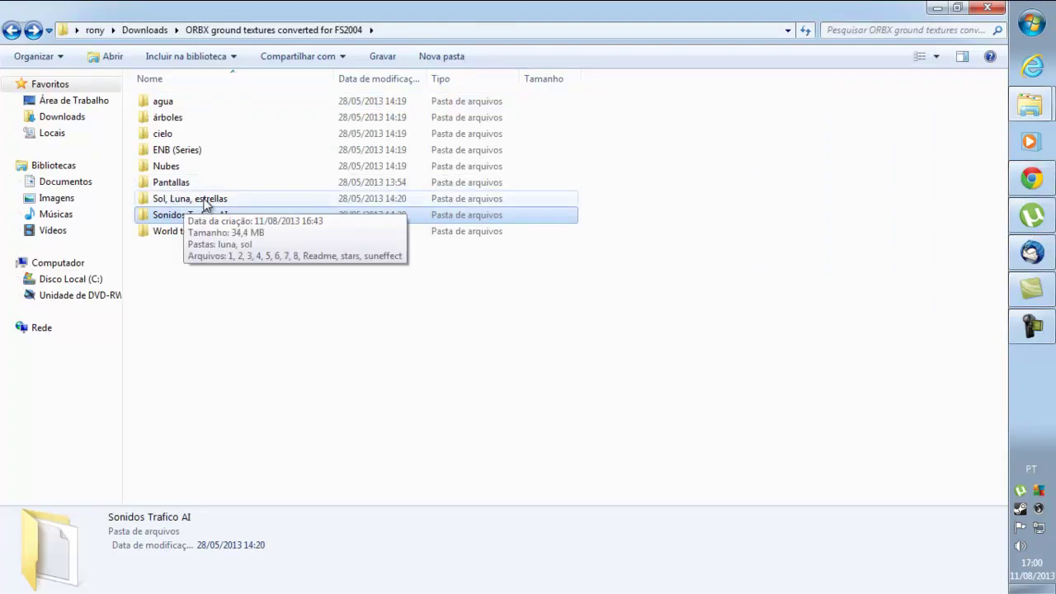
double_click(205, 198)
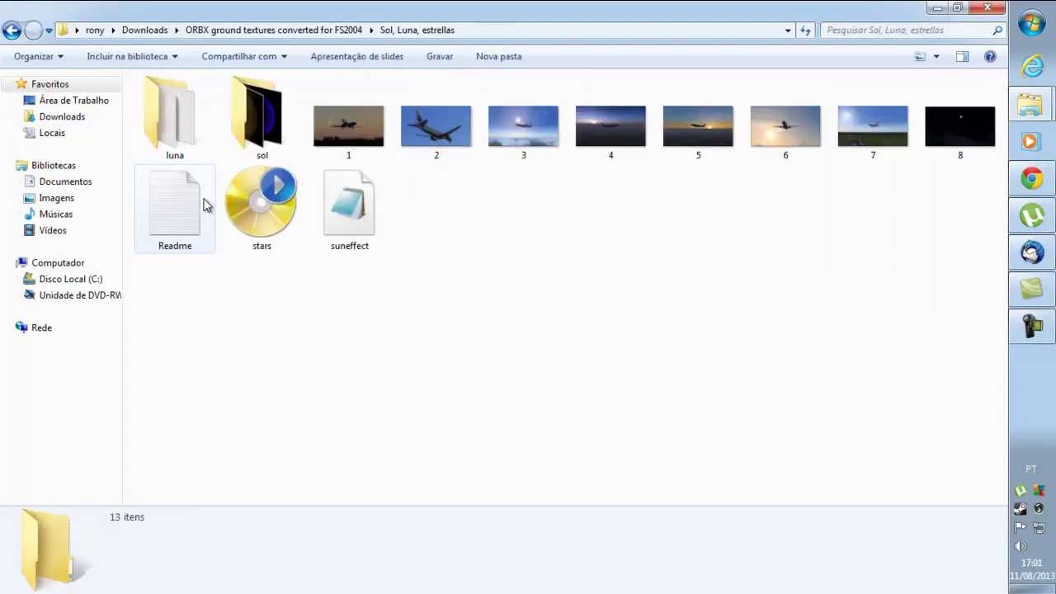
double_click(175, 240)
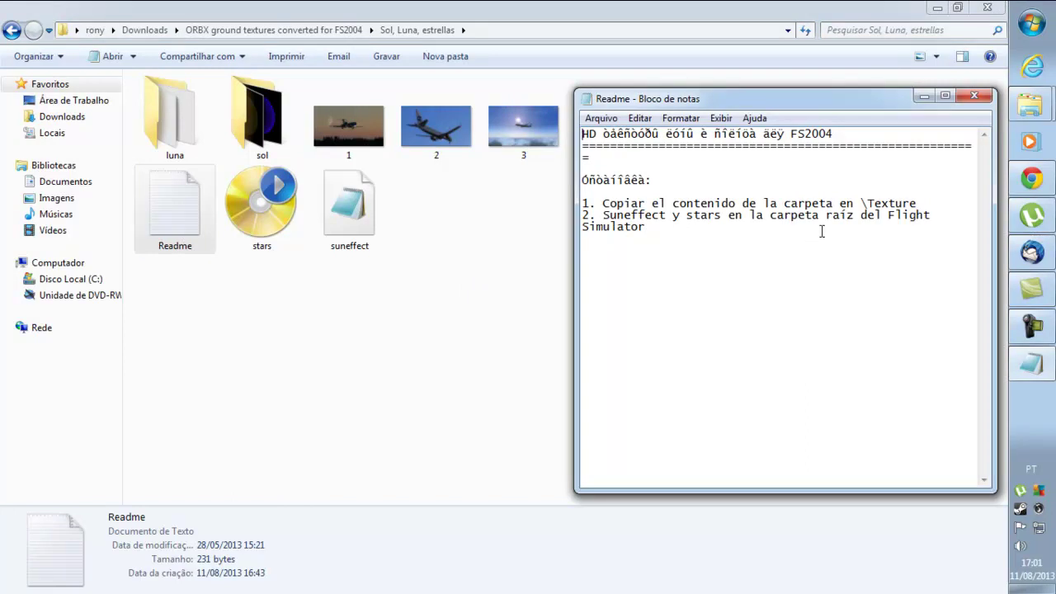
left_click(973, 98)
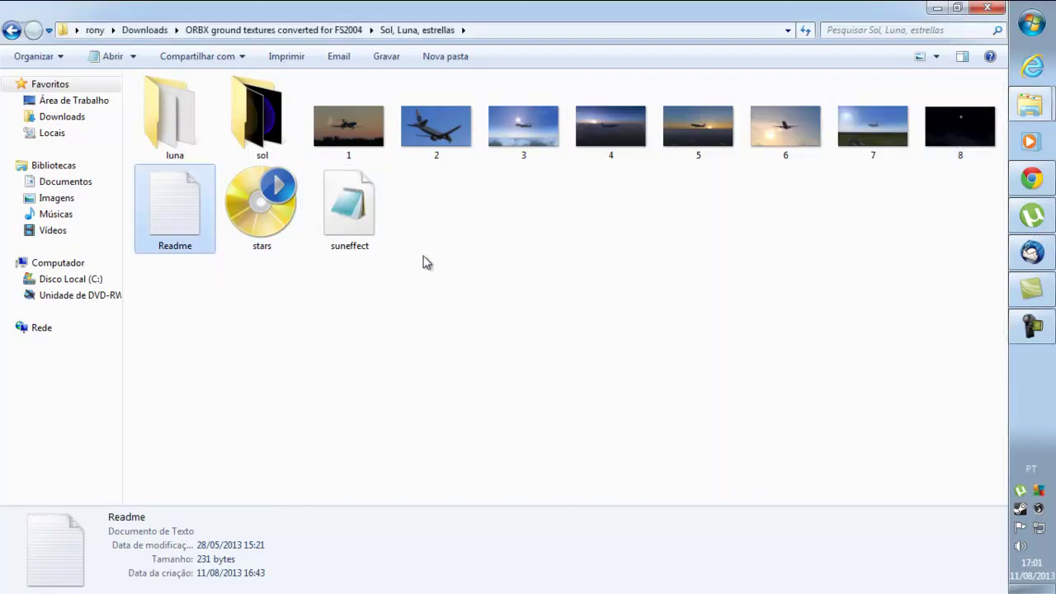
Check the contents of the luna and sol subfolders, return to Sol, Luna, estrellas, and minimize the window.
double_click(193, 133)
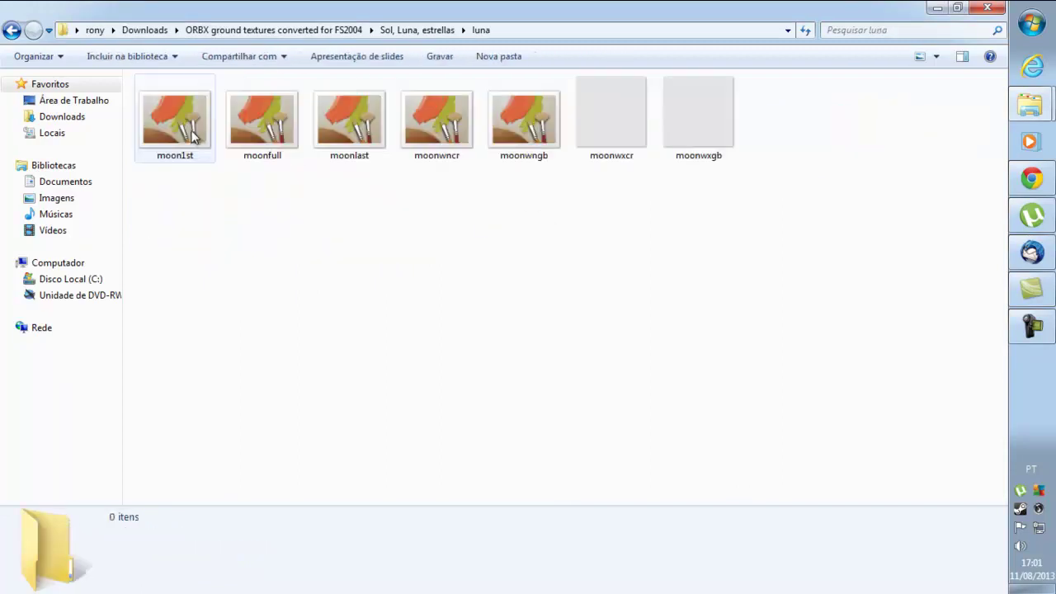
left_click(11, 31)
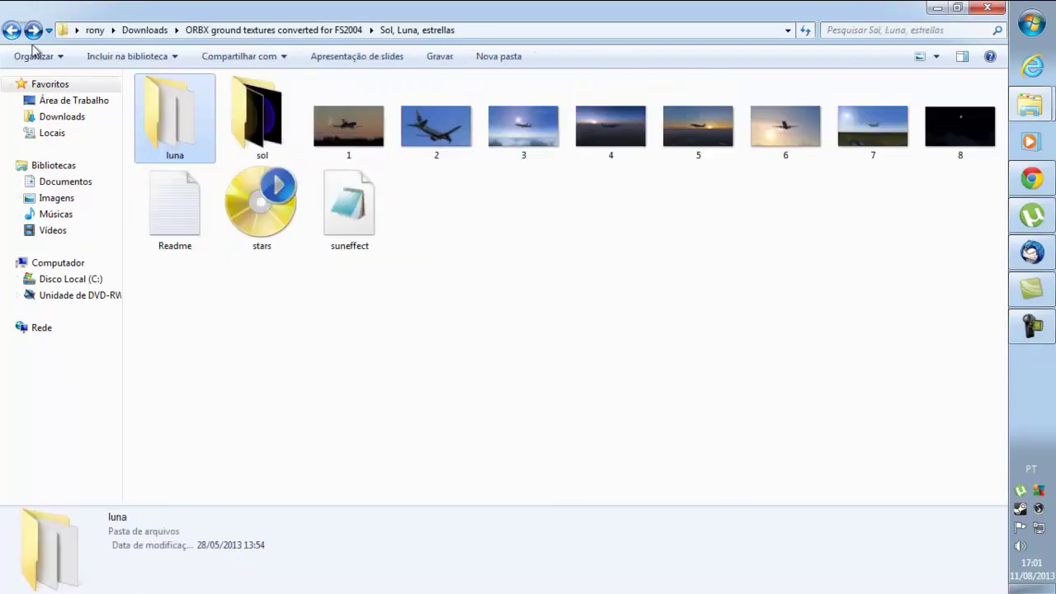
double_click(275, 147)
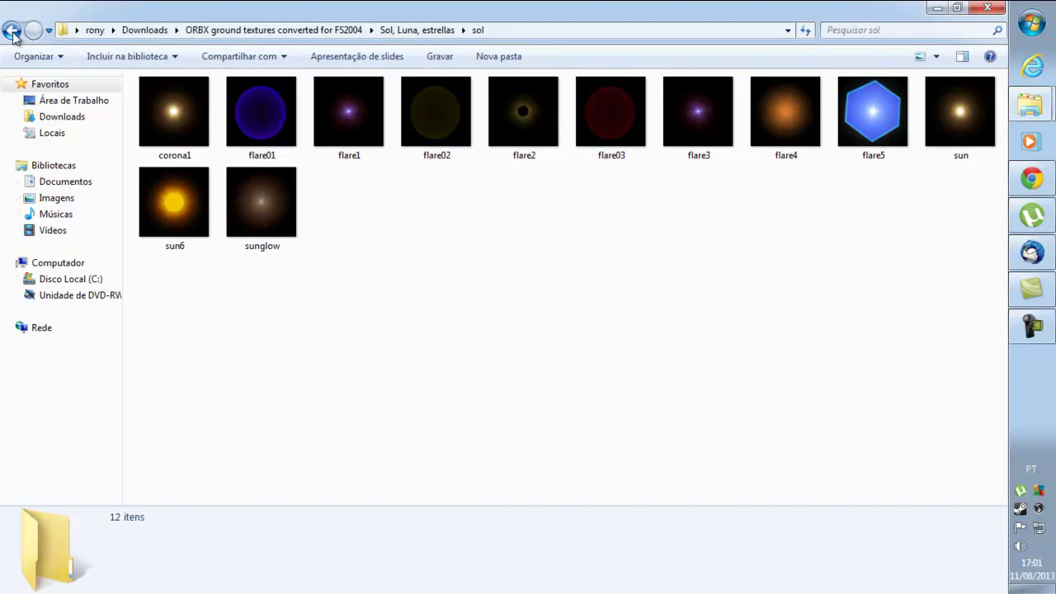
left_click(11, 31)
left_click(937, 7)
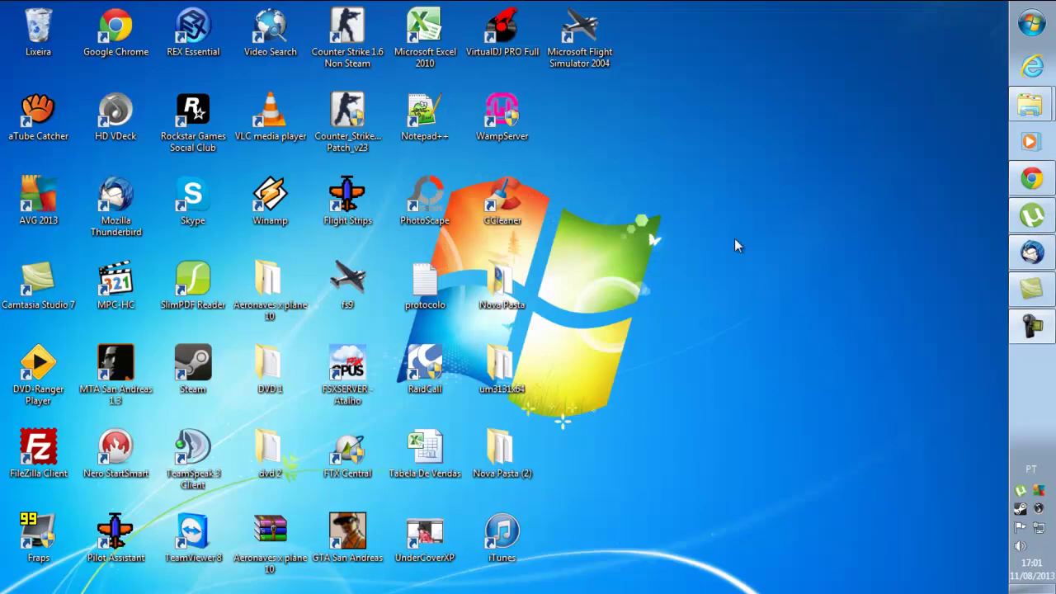
Open the Texture folder inside Flight Simulator 9 and minimize its window.
left_click(1023, 107)
left_click(899, 183)
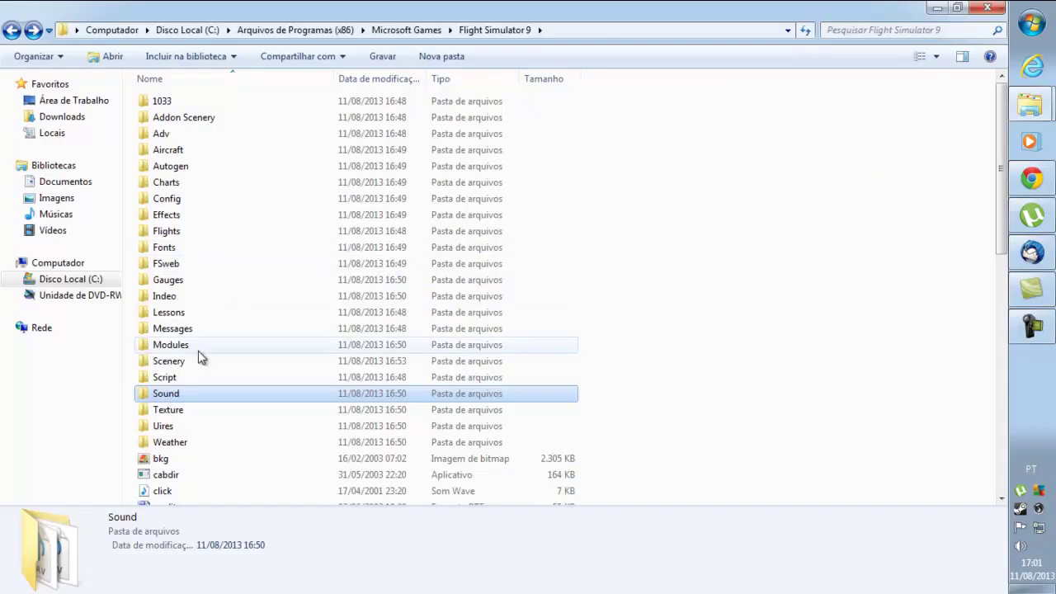
double_click(181, 414)
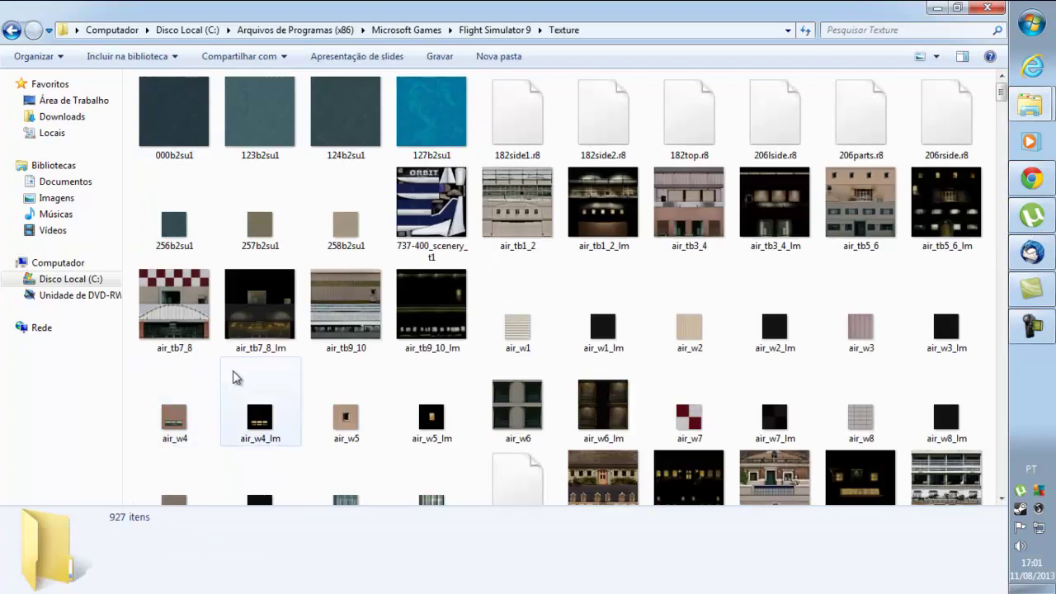
left_click(11, 30)
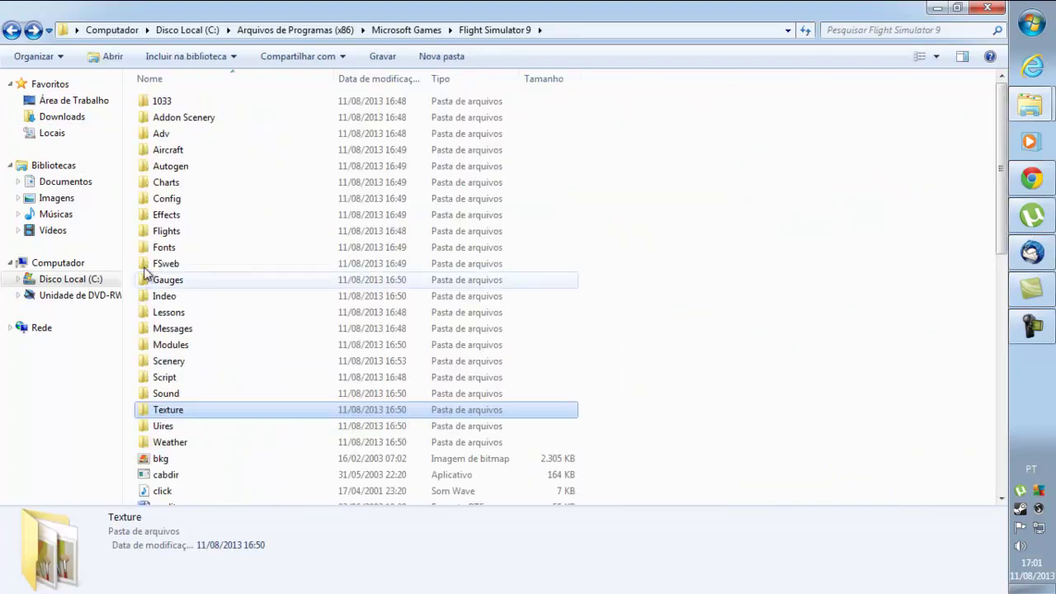
double_click(167, 412)
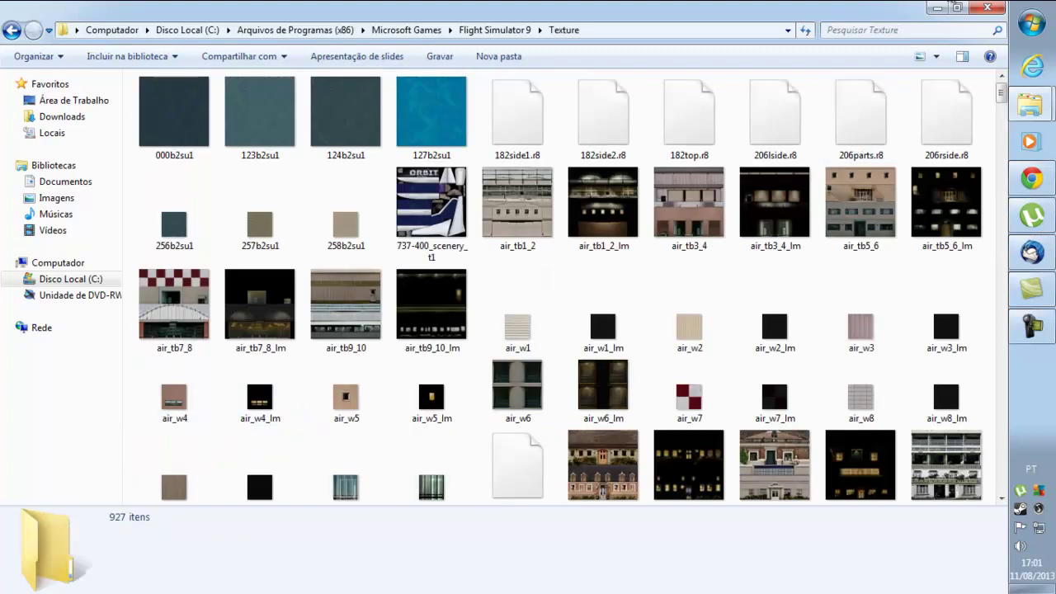
left_click(938, 8)
Switch back to the Sol, Luna, estrellas window and open its luna subfolder.
mouse_move(1029, 110)
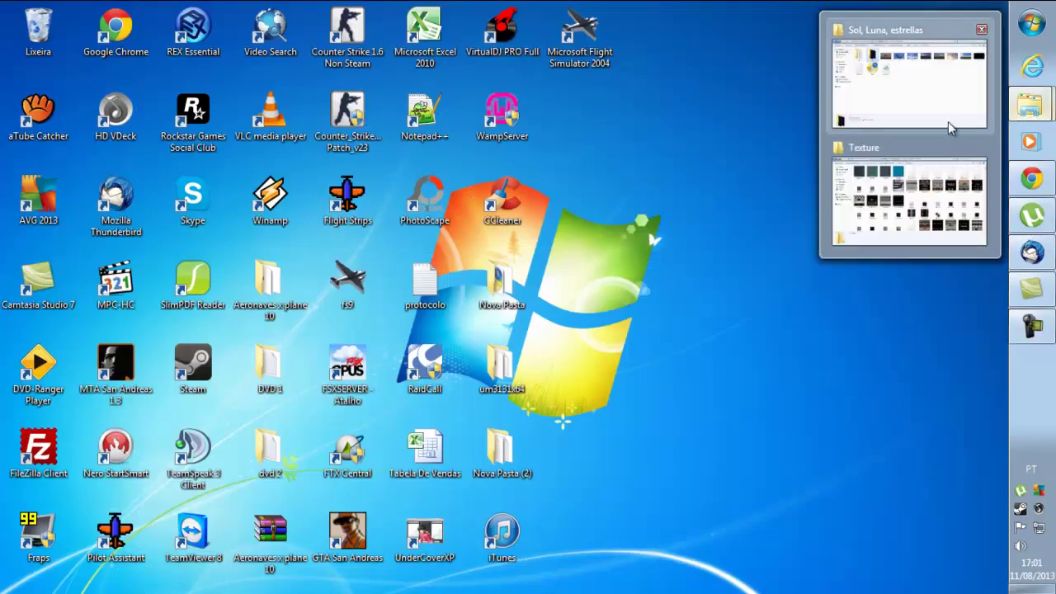
left_click(938, 118)
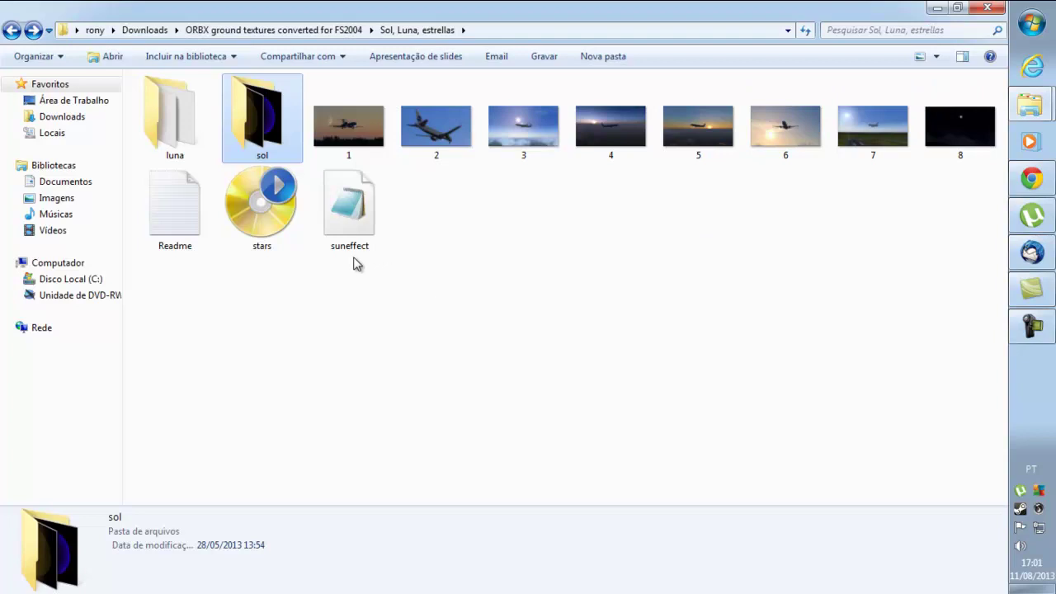
double_click(184, 136)
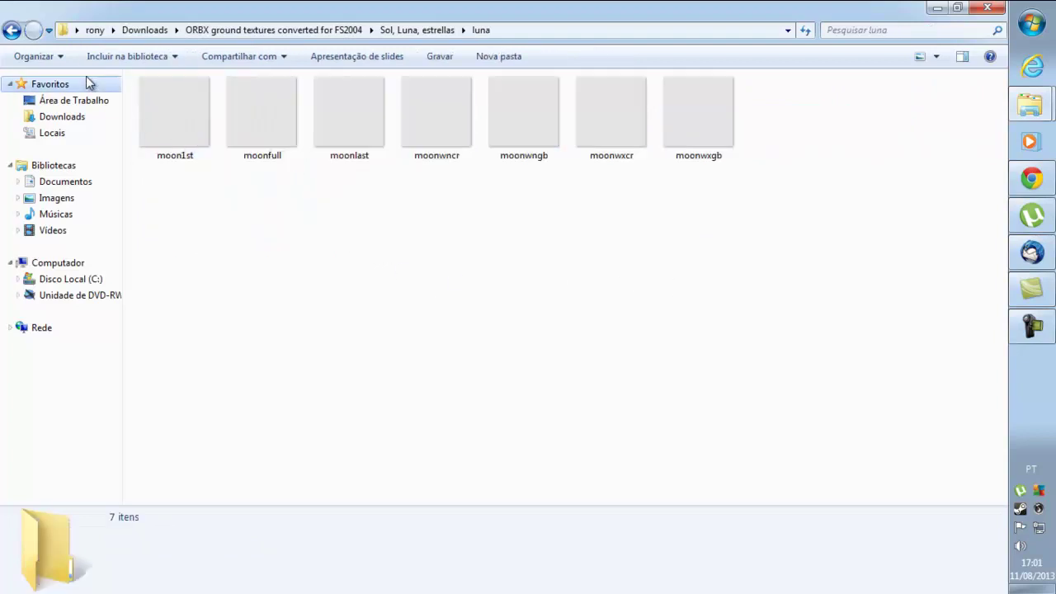
Look into the sol subfolder and return to the Sol, Luna, estrellas folder.
left_click(12, 30)
double_click(227, 124)
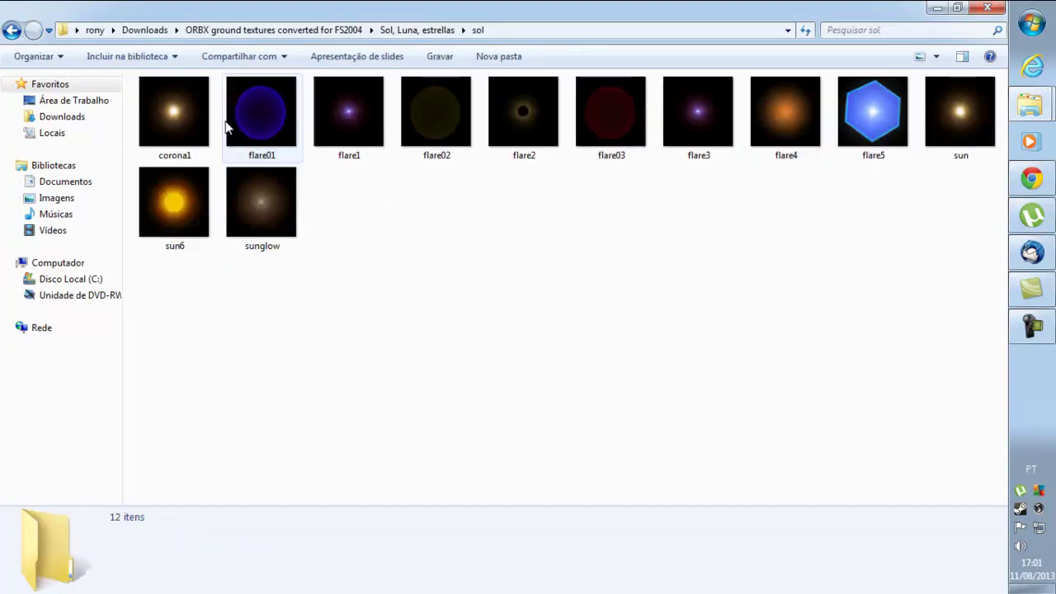
left_click(10, 31)
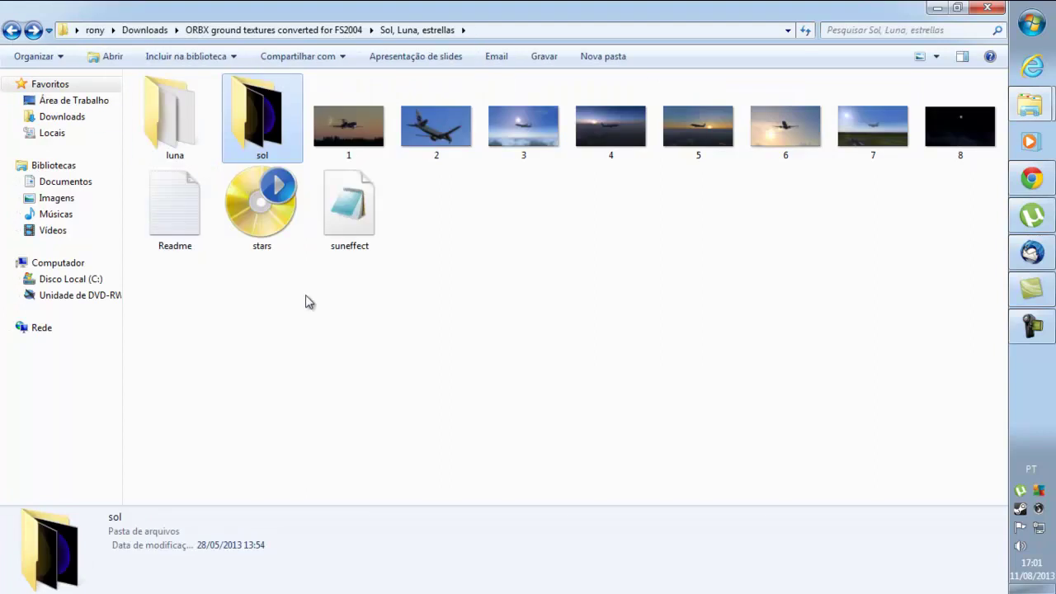
Copy all the moon texture files from the luna subfolder and minimize its window.
double_click(195, 132)
left_click_drag(820, 140, 178, 99)
right_click(179, 101)
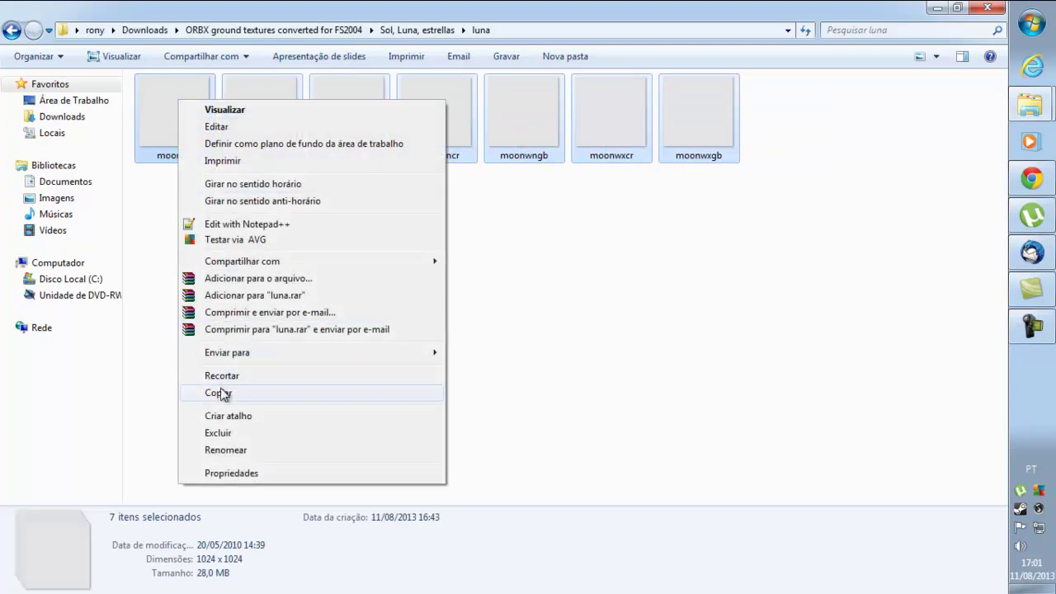
left_click(219, 392)
left_click(936, 10)
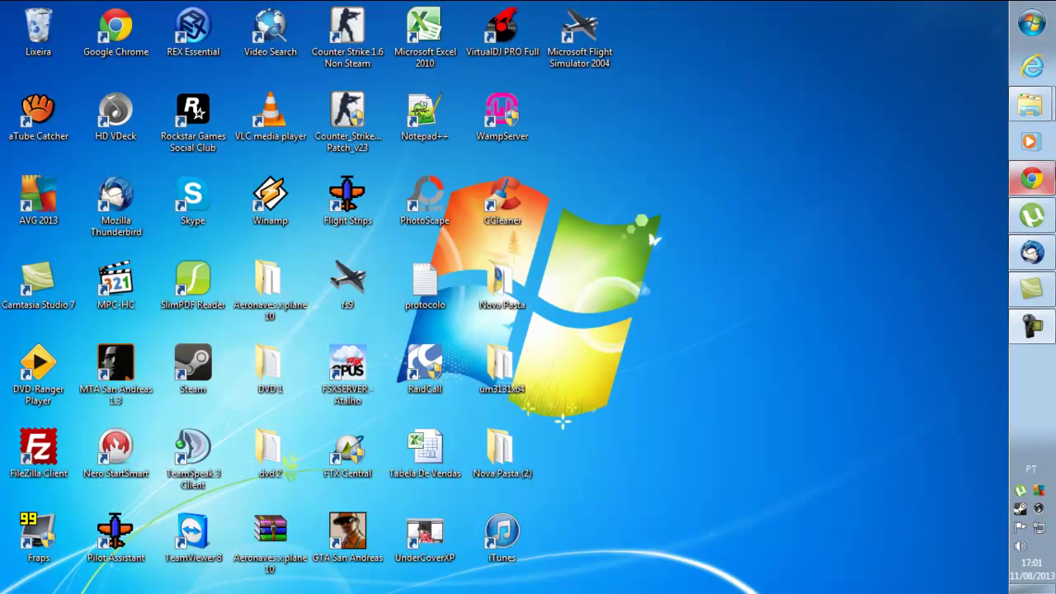
Paste the moon textures into the Flight Simulator 9 Texture folder, replacing all existing files with administrator permission, and minimize the window.
mouse_move(1031, 104)
left_click(914, 200)
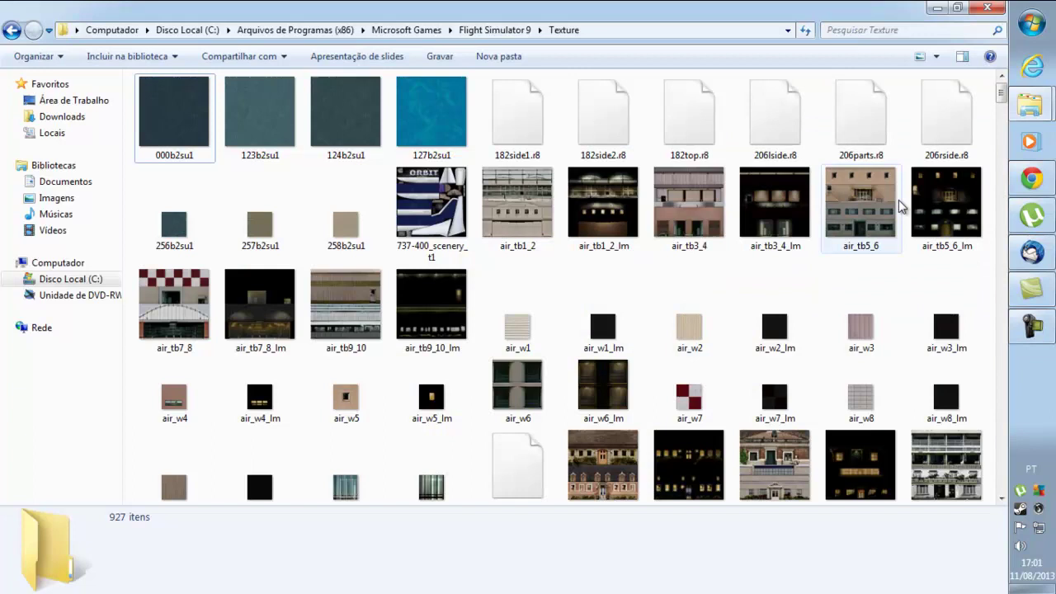
right_click(817, 279)
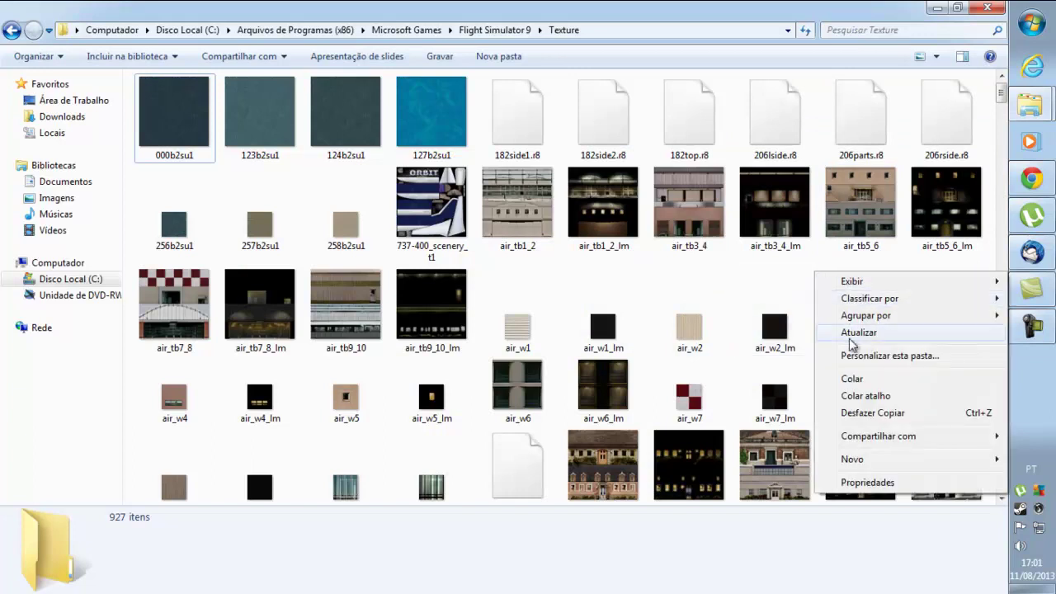
left_click(855, 375)
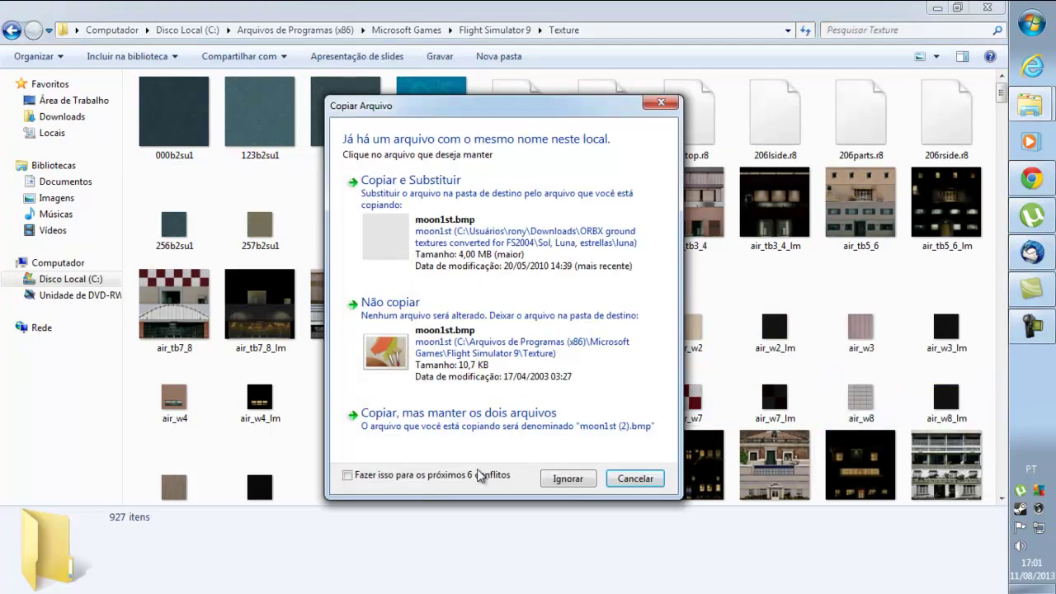
left_click(427, 233)
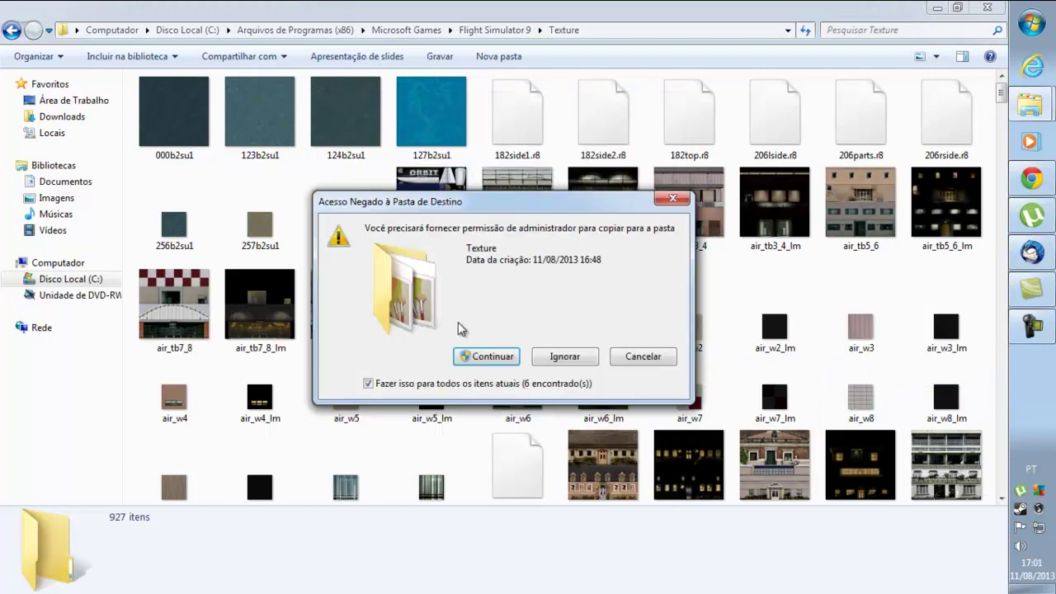
left_click(468, 357)
left_click(935, 9)
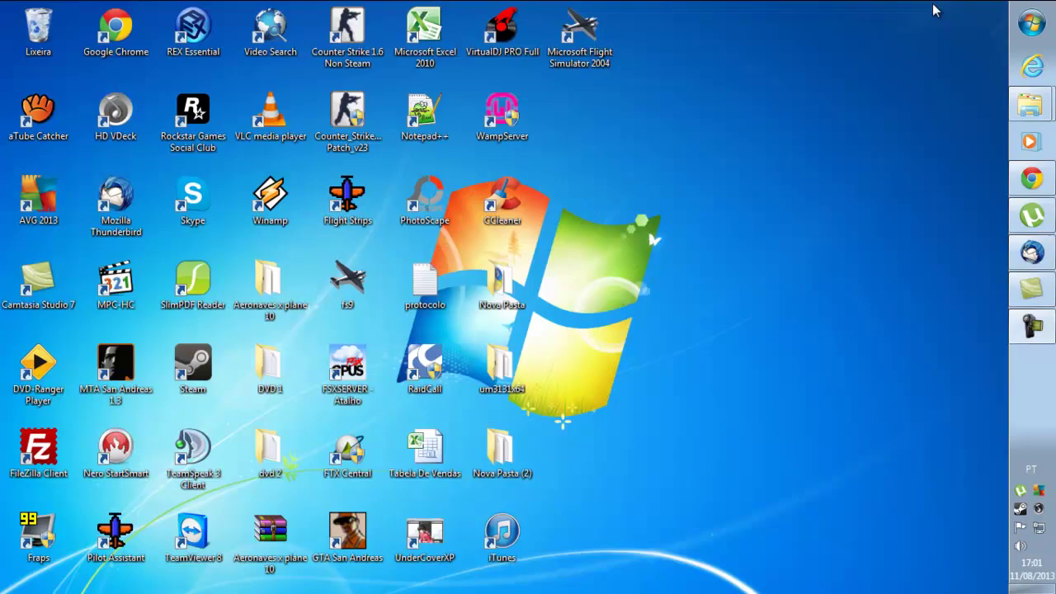
Return to the ORBX download window, copy all the sun and flare images from the sol subfolder, and minimize the window.
mouse_move(1026, 106)
left_click(875, 204)
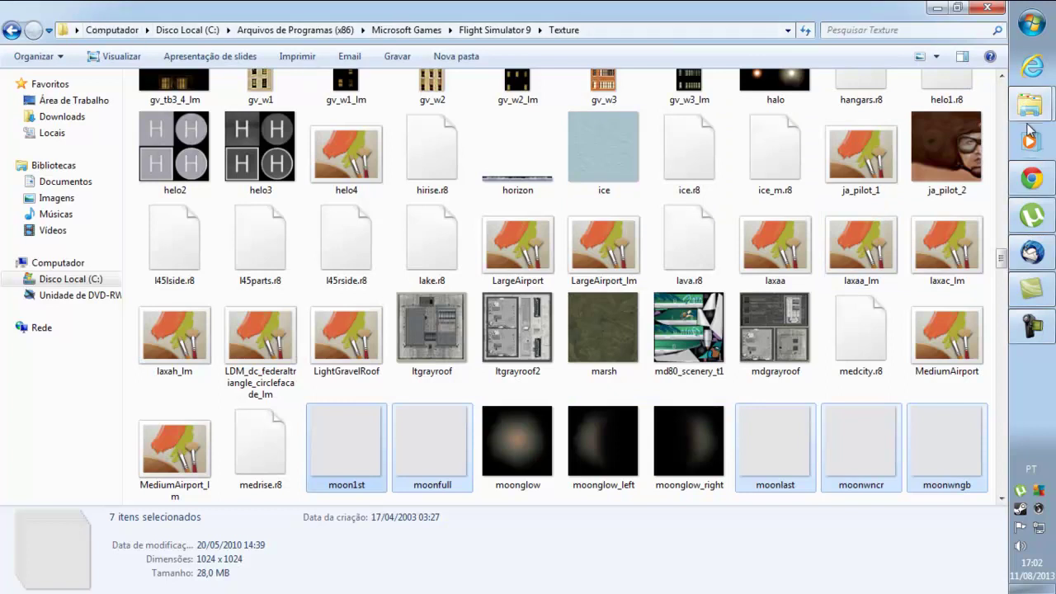
mouse_move(1030, 106)
left_click(922, 98)
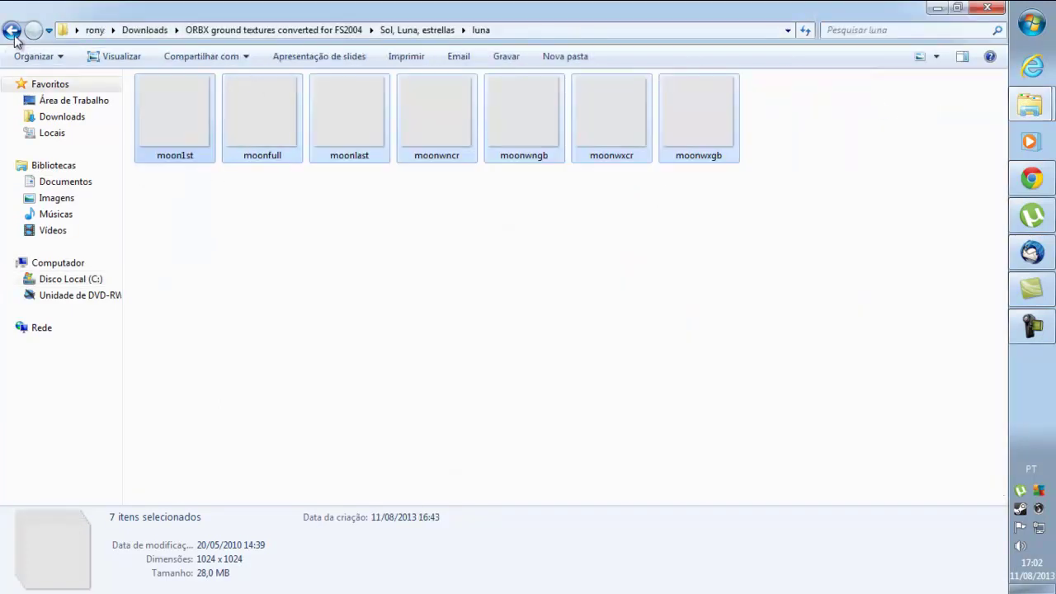
left_click(12, 31)
double_click(259, 115)
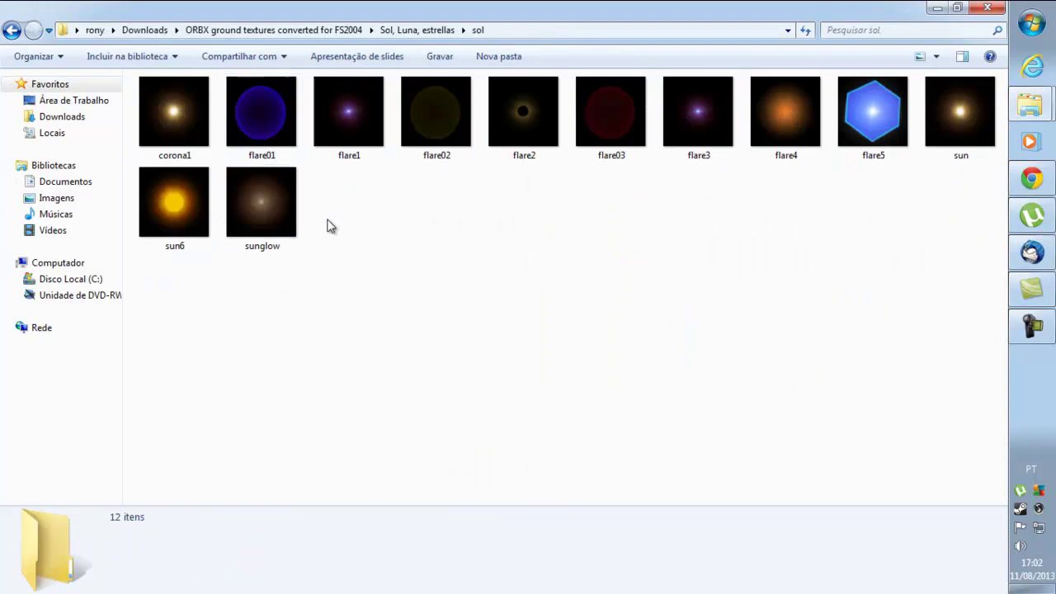
key("ctrl+a")
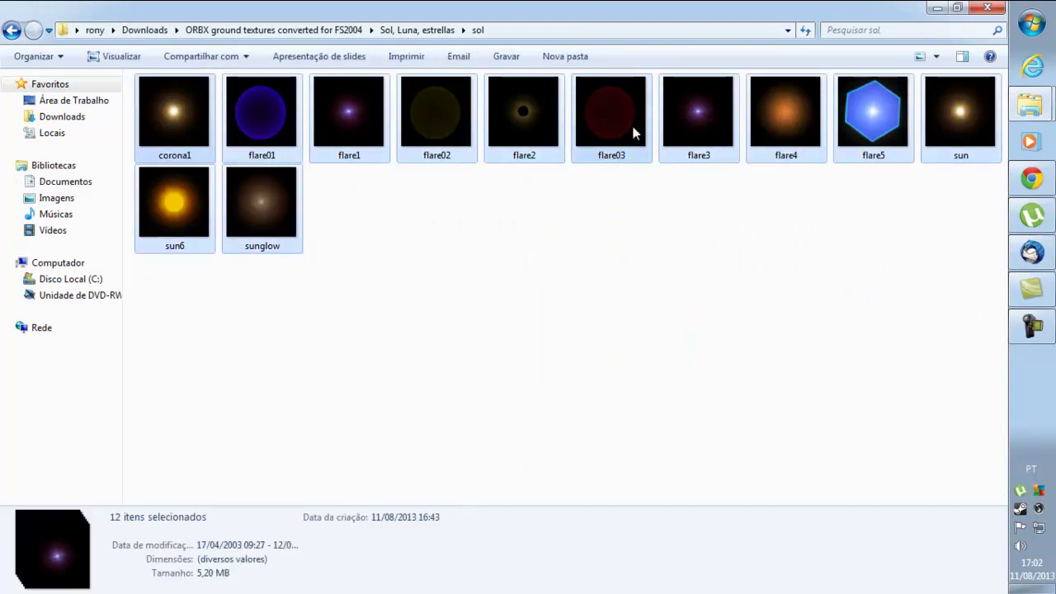
right_click(621, 126)
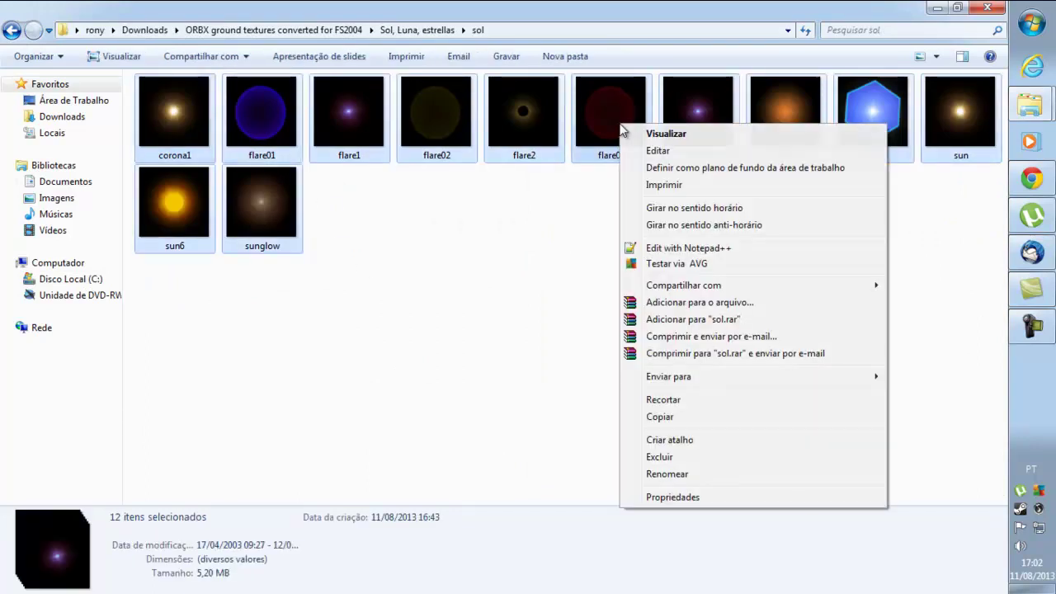
left_click(664, 418)
left_click(937, 7)
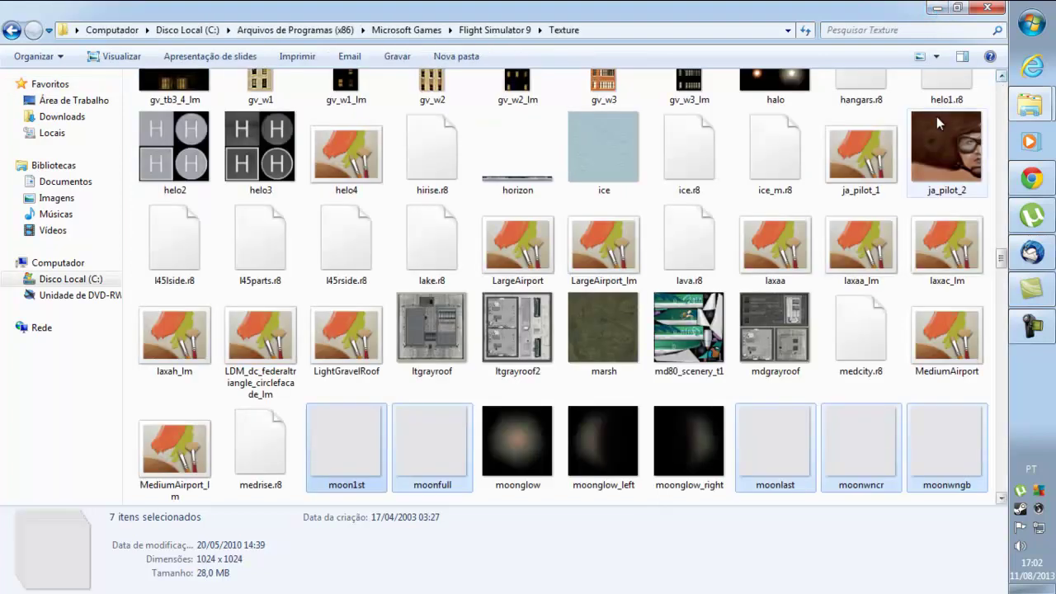
Paste the sun and flare images into the Flight Simulator 9 Texture folder, replacing the existing files, and minimize the window.
right_click(899, 401)
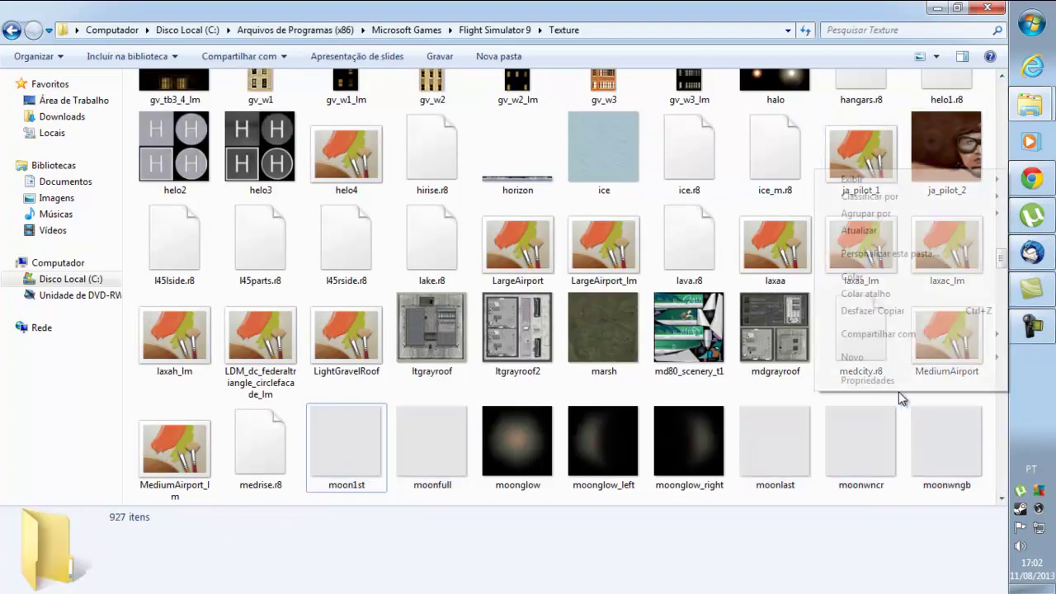
left_click(852, 277)
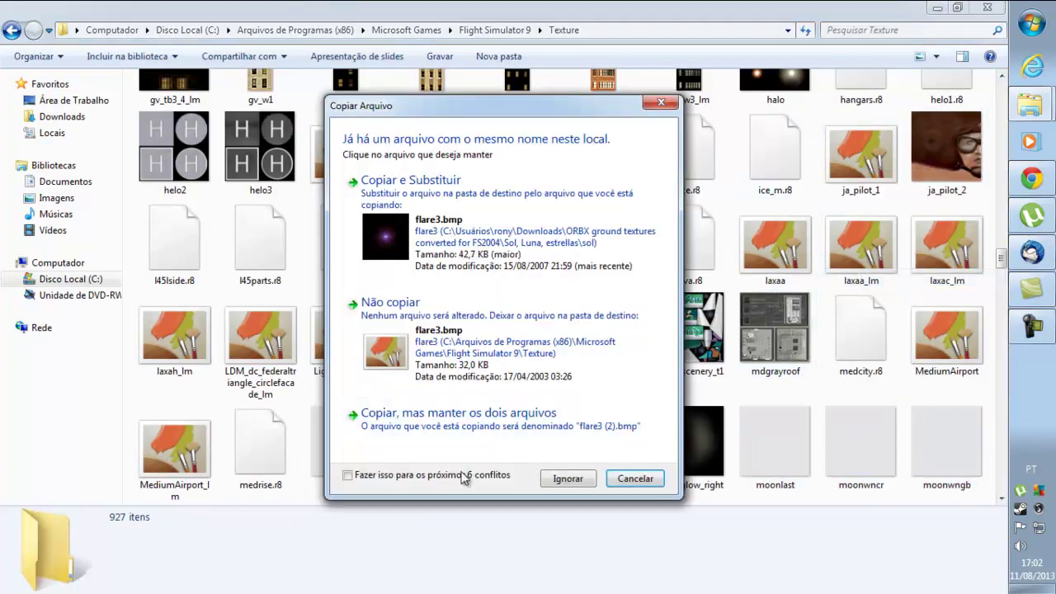
left_click(384, 236)
key("Return")
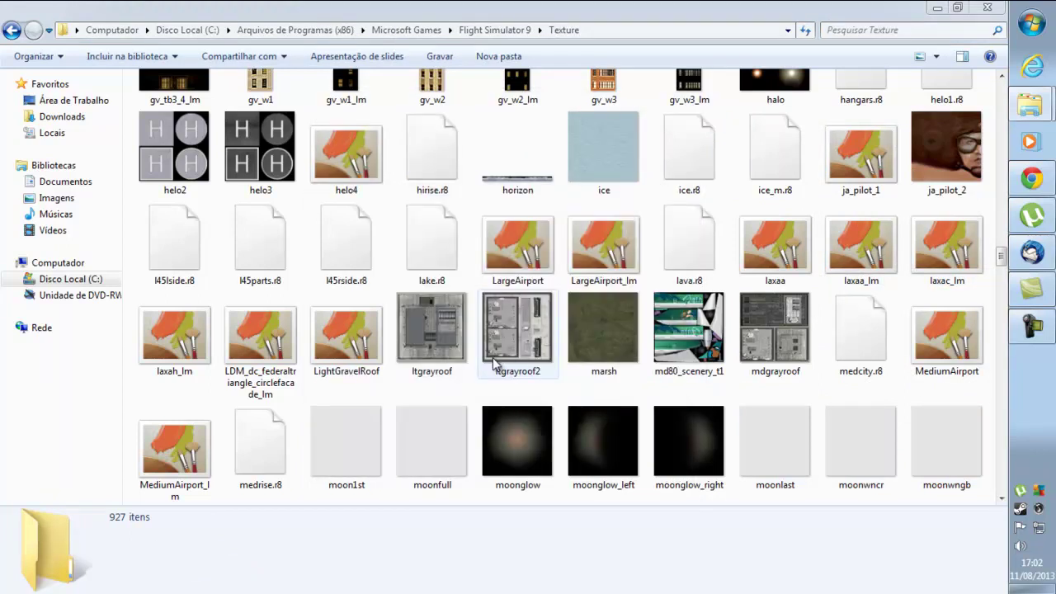
left_click(937, 9)
Copy the stars and suneffect files from the Sol, Luna, estrellas folder and minimize its window.
mouse_move(1031, 112)
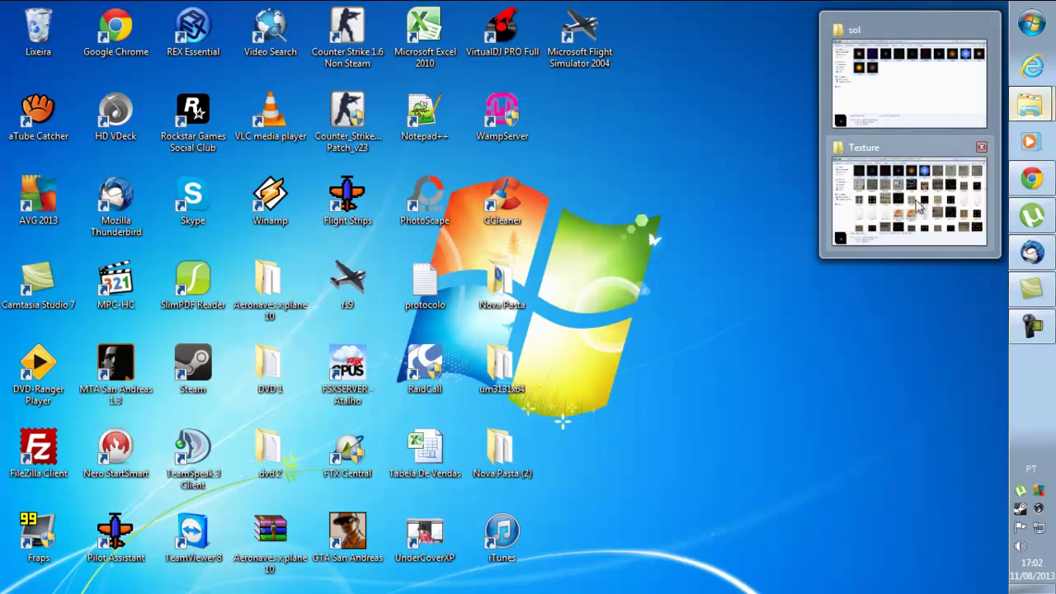
left_click(902, 68)
left_click(12, 30)
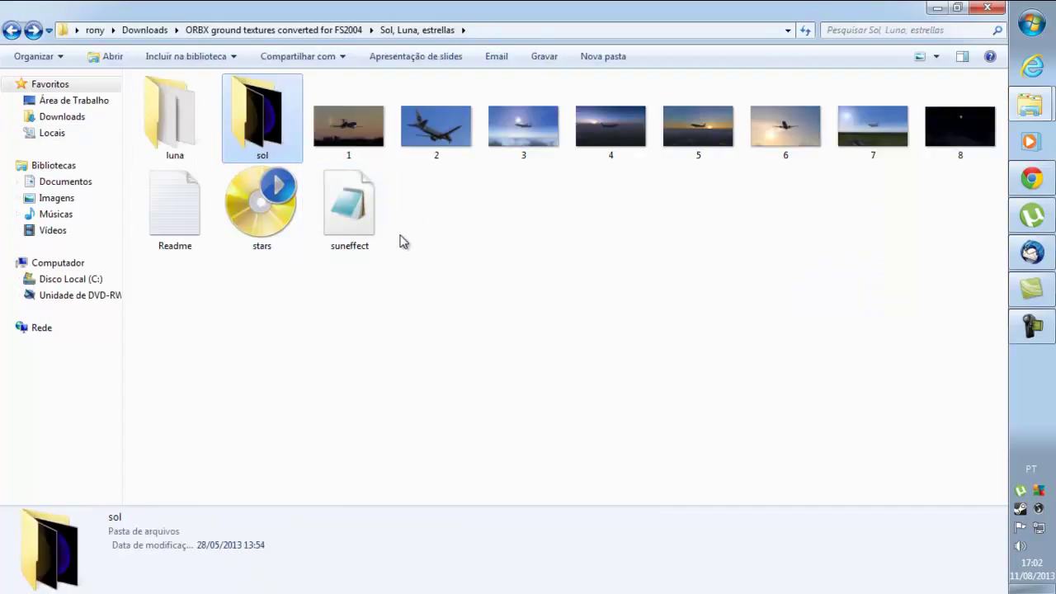
left_click_drag(424, 216, 264, 252)
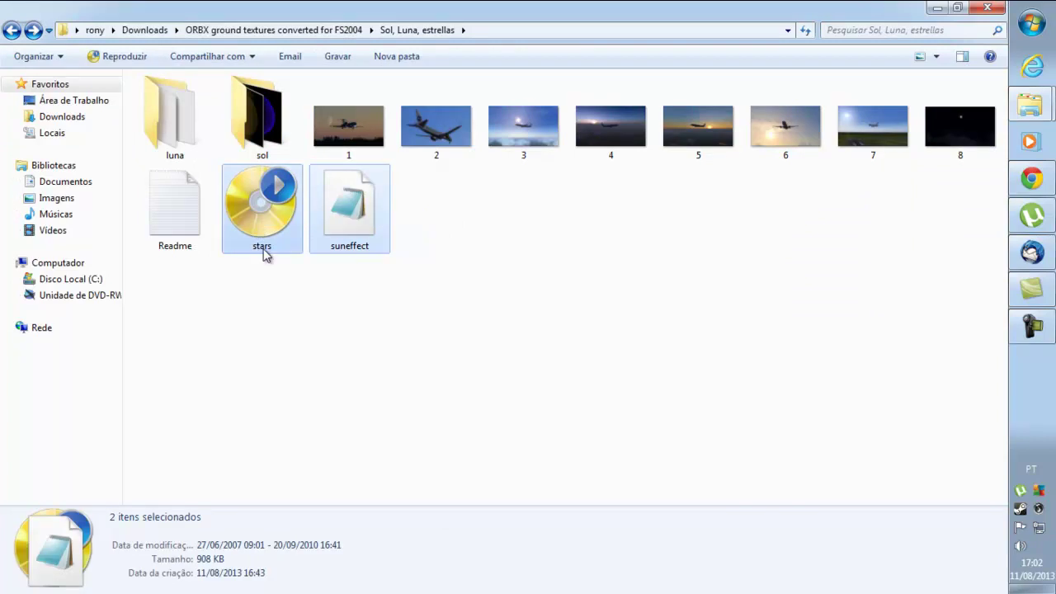
right_click(350, 237)
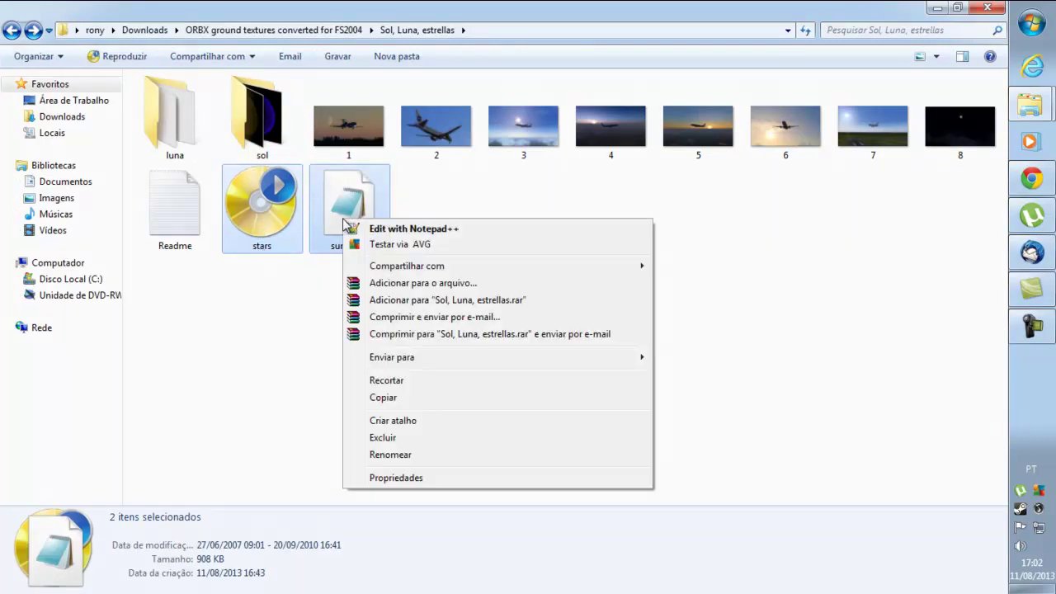
left_click(386, 399)
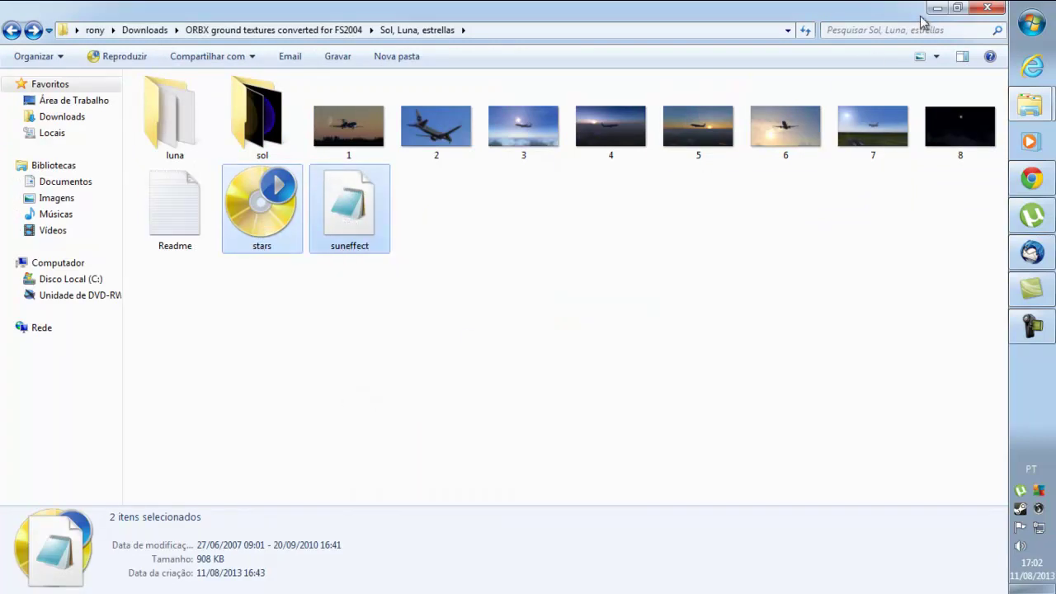
left_click(937, 8)
Paste stars and suneffect into the Texture folder with administrator permission, and return to the Flight Simulator 9 folder before minimizing it.
mouse_move(1031, 103)
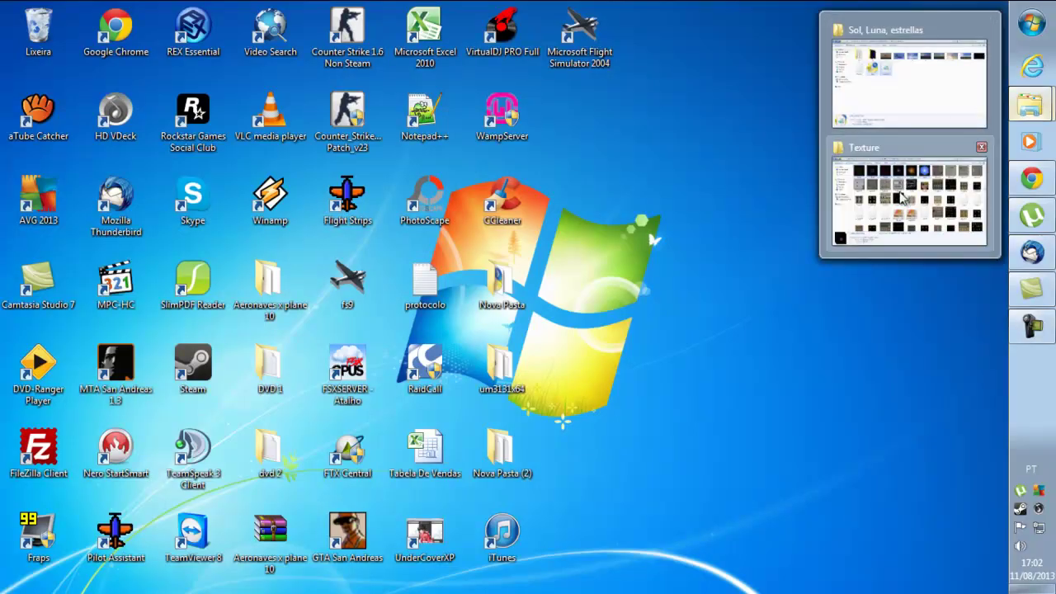
left_click(901, 198)
right_click(908, 255)
left_click(850, 357)
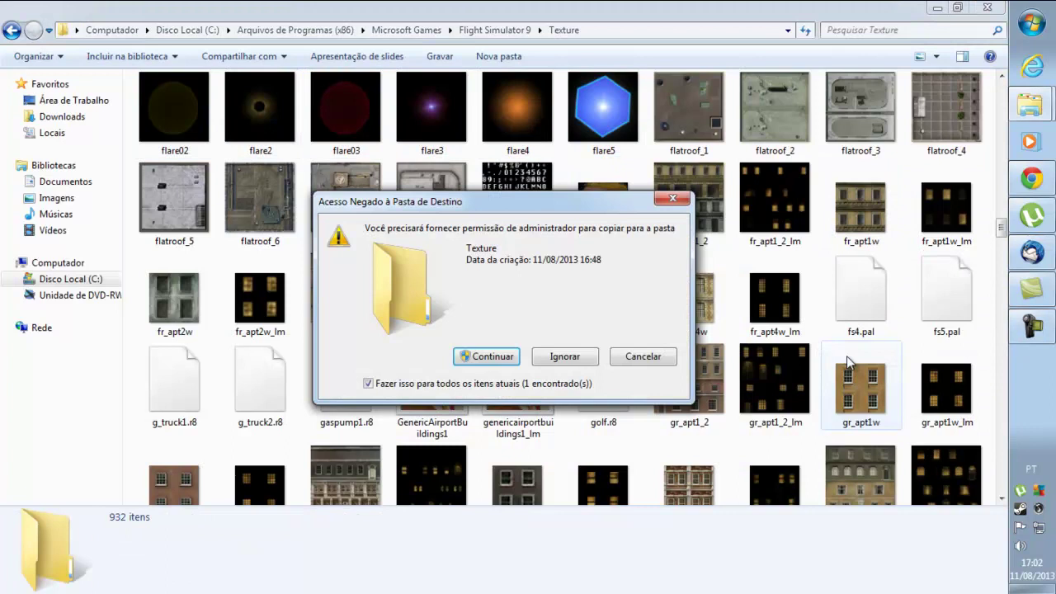
left_click(509, 357)
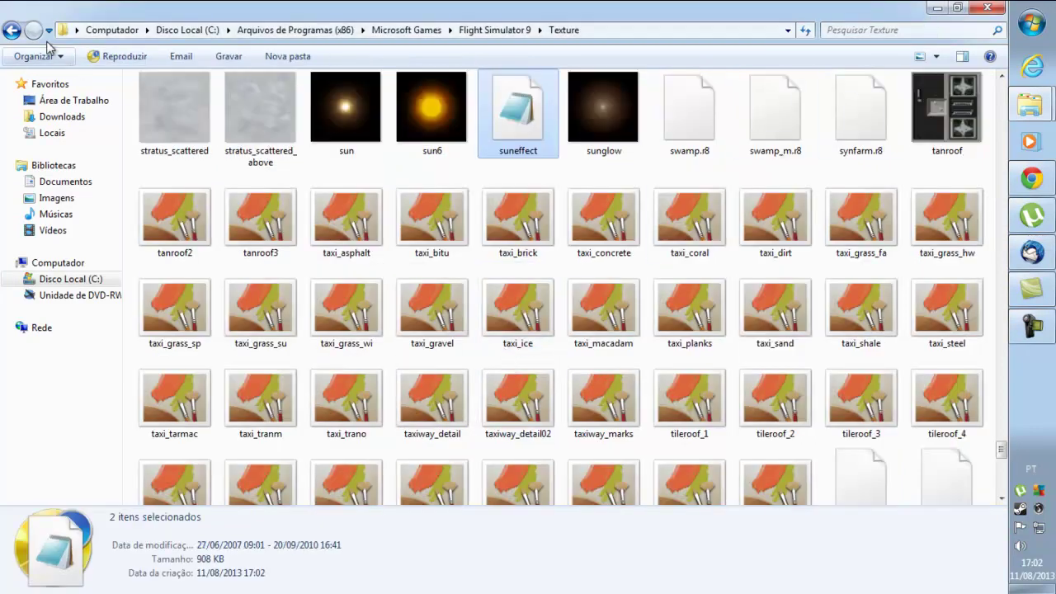
left_click(13, 32)
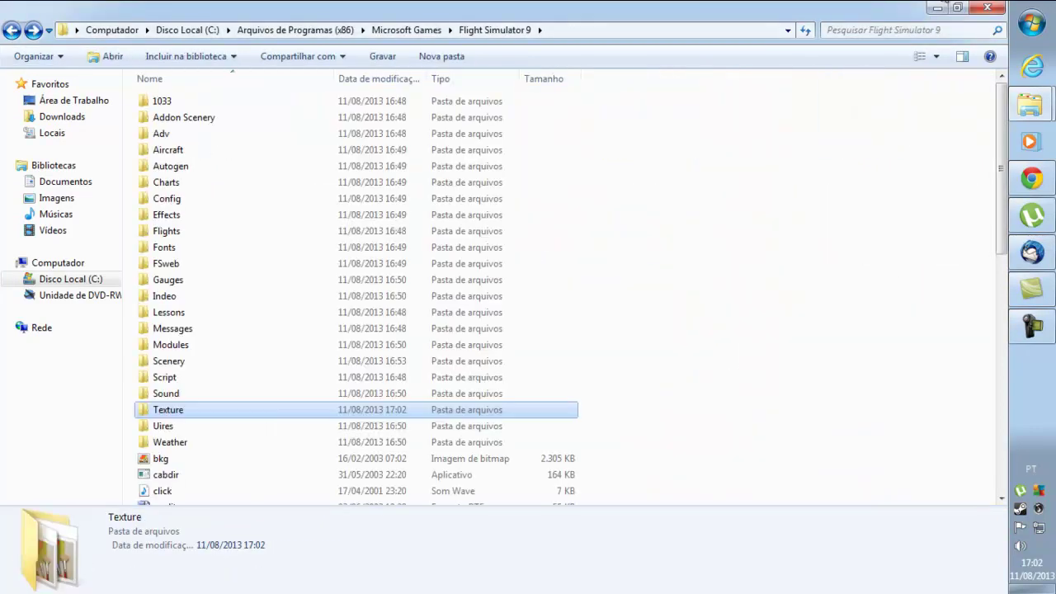
left_click(937, 8)
Look through the Pantallas screenshots folder in the ORBX download and return to the main download folder.
mouse_move(1025, 99)
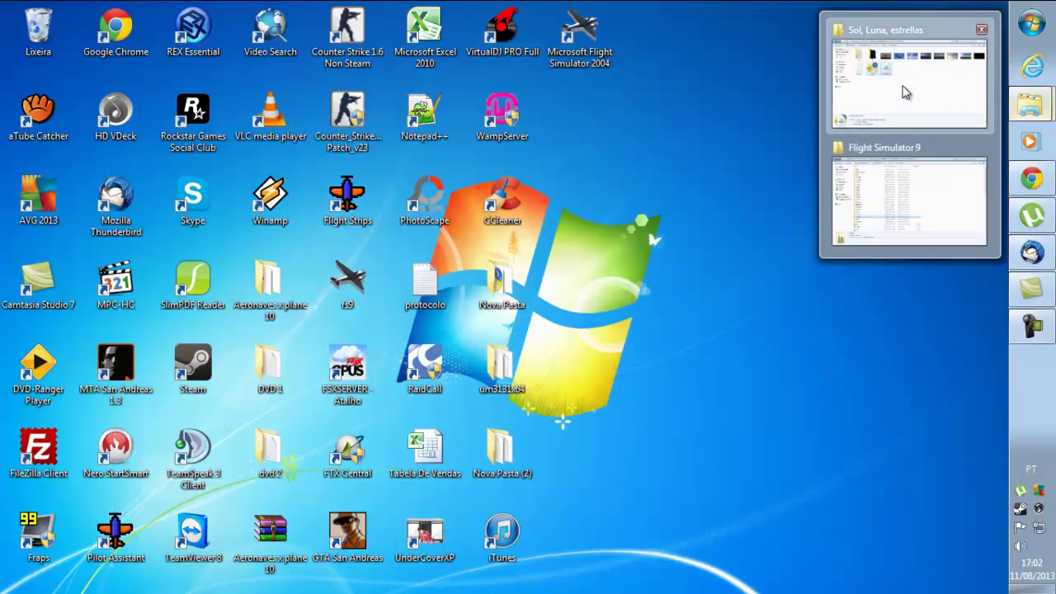
left_click(907, 91)
left_click(11, 31)
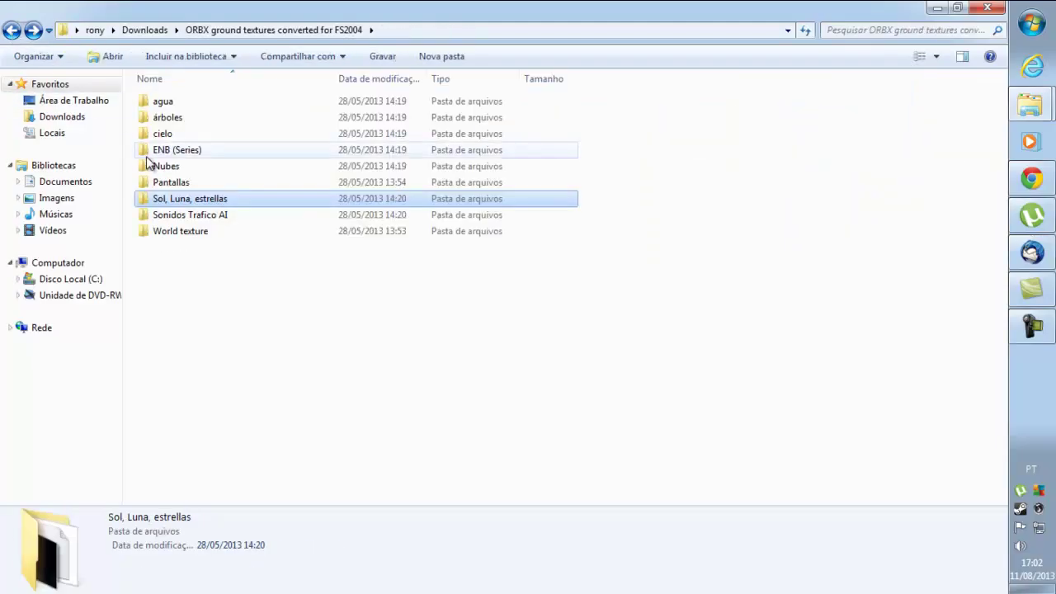
double_click(185, 183)
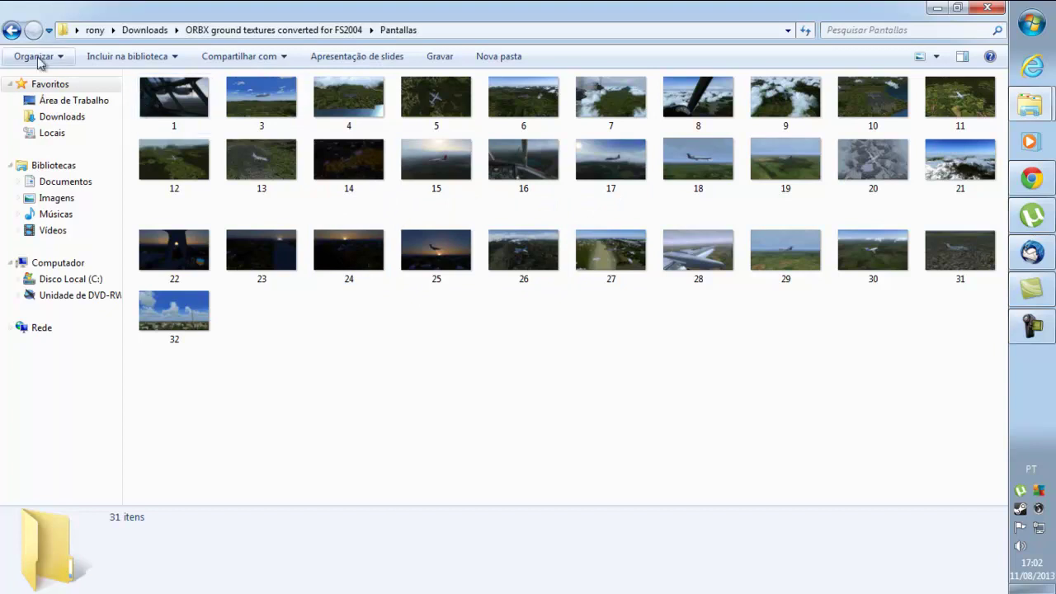
left_click(12, 30)
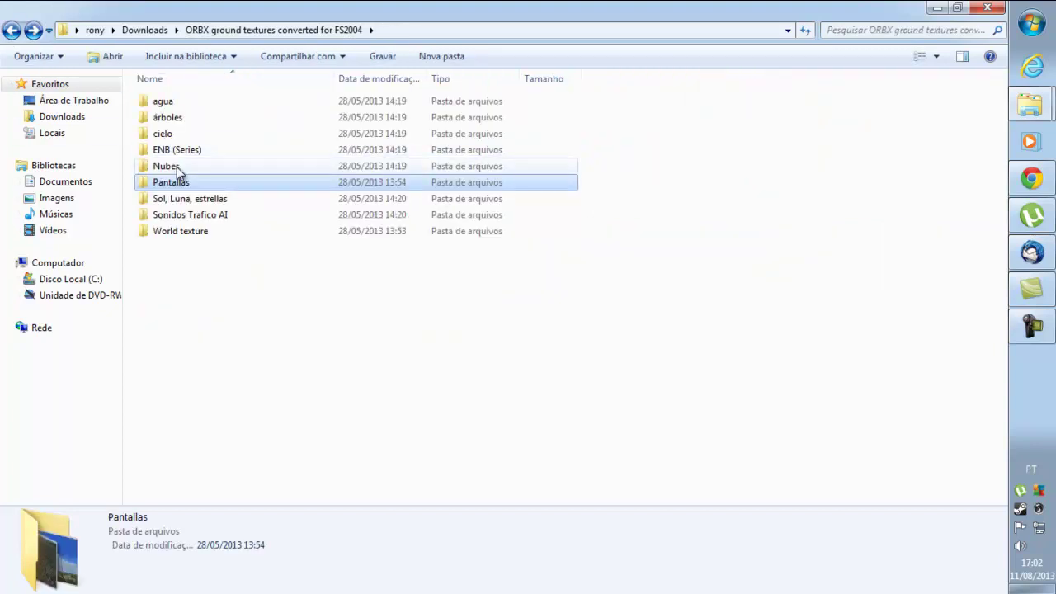
Open the Nubes folder, read its Readme instructions, and close the file.
double_click(176, 167)
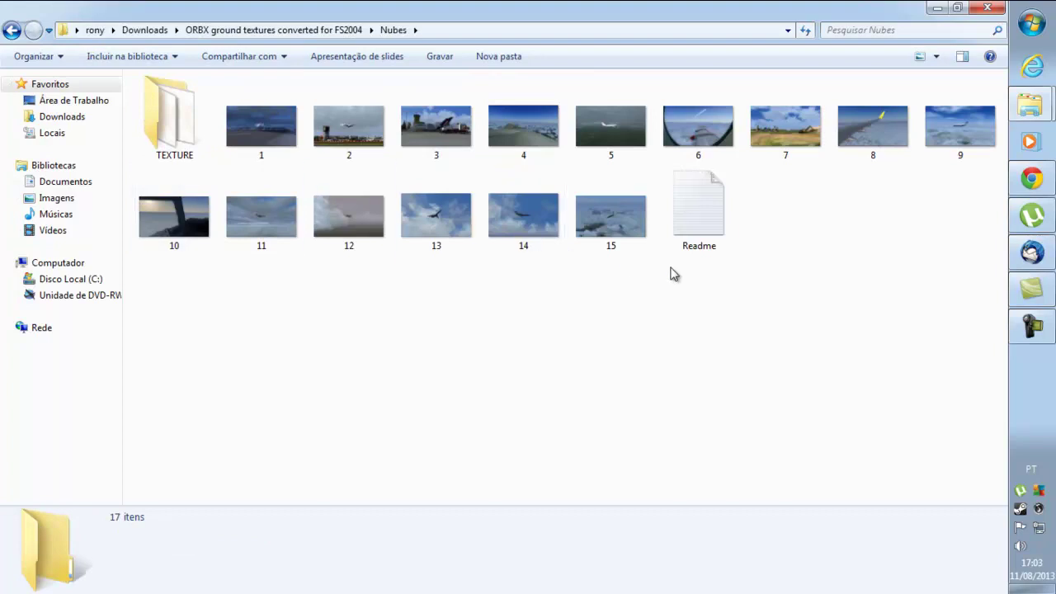
double_click(690, 221)
left_click(974, 96)
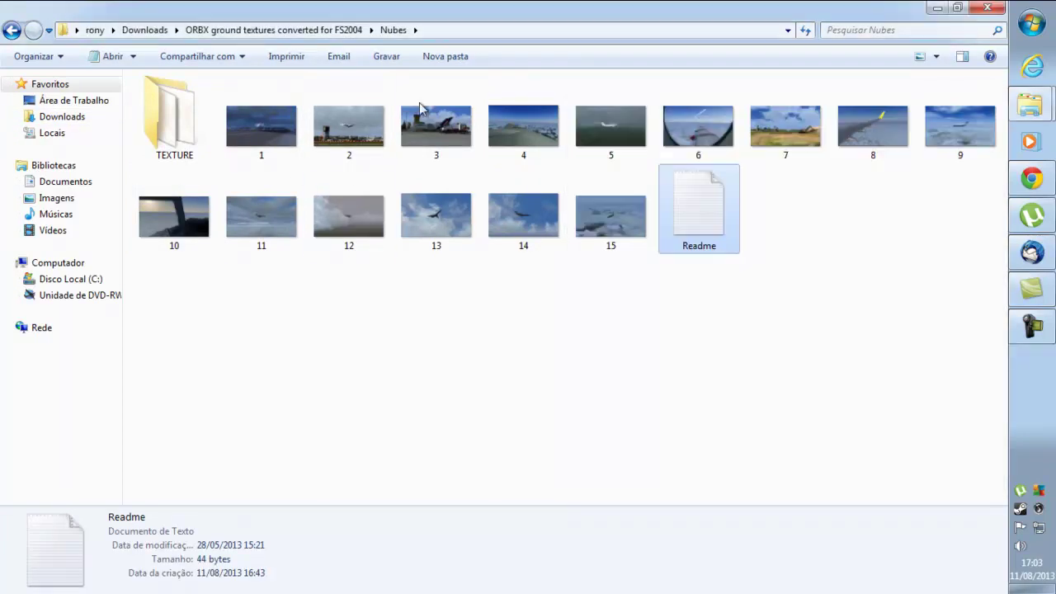
Copy all the cloud textures from the TEXTURE folder inside Nubes and minimize its window.
double_click(198, 113)
left_click(689, 230)
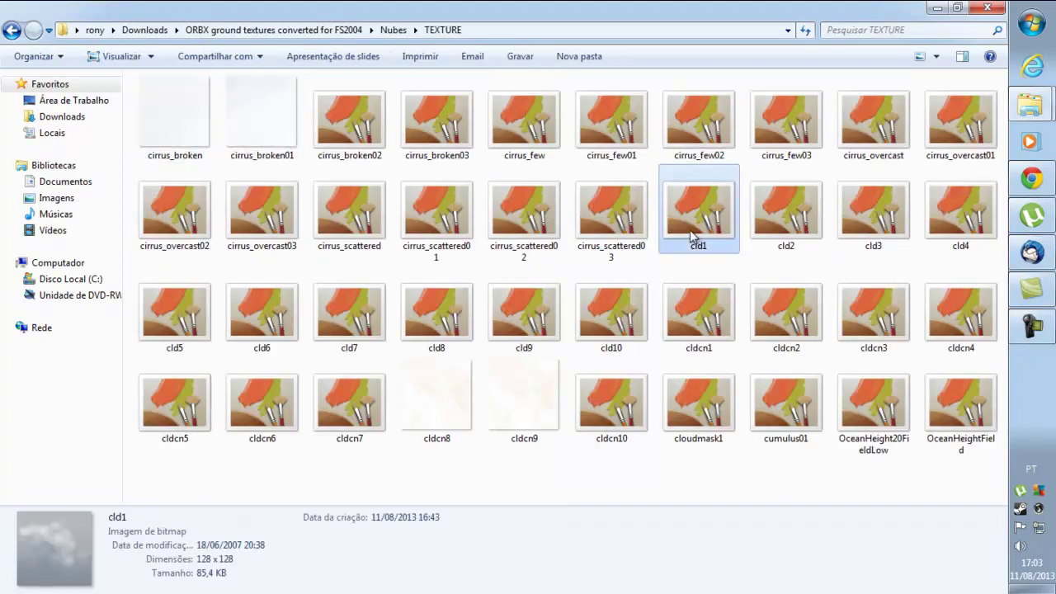
key("ctrl+a")
right_click(689, 228)
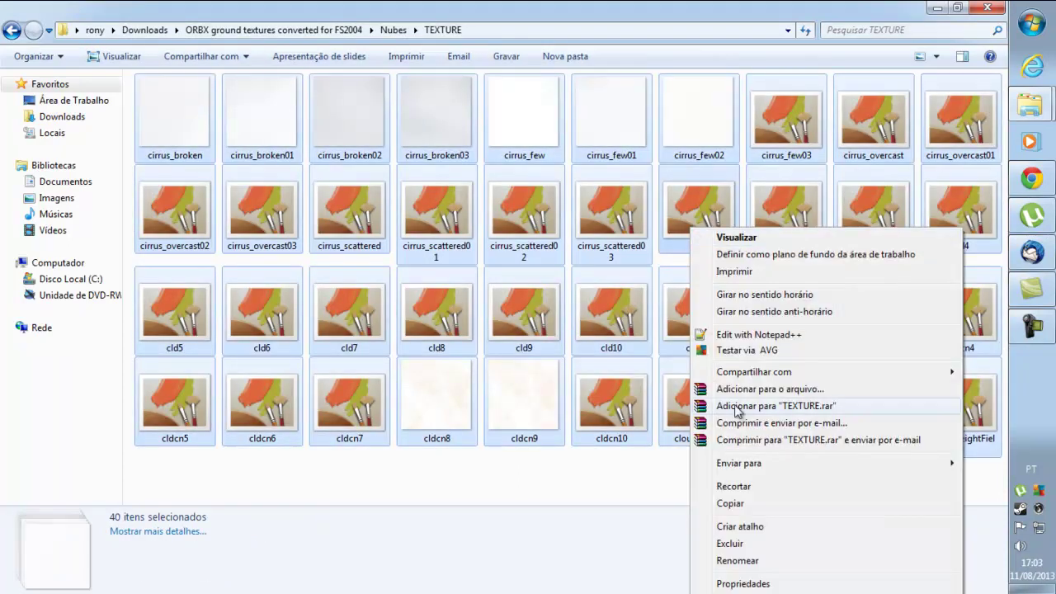
left_click(729, 503)
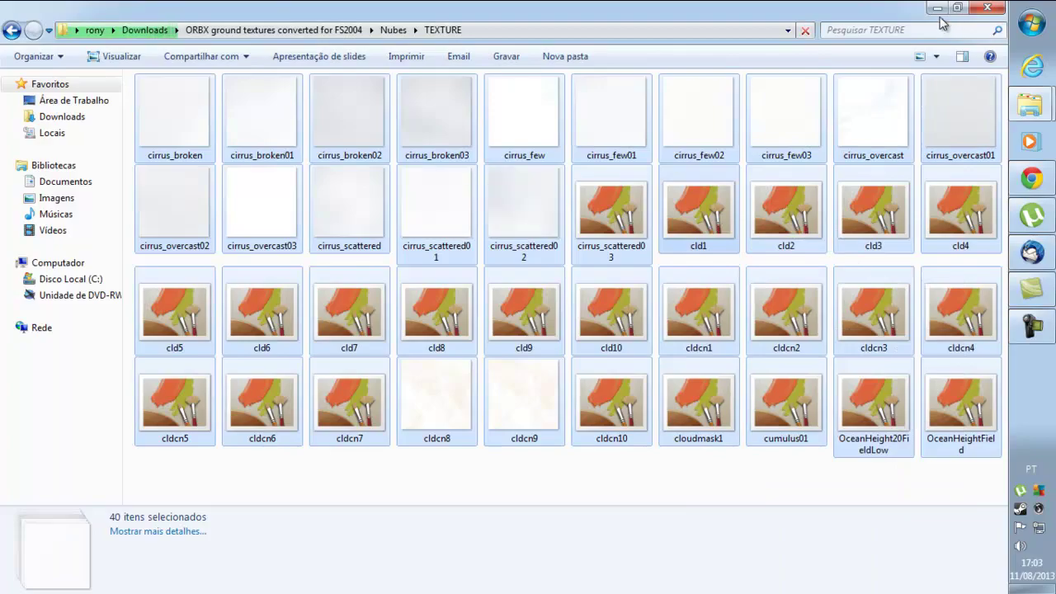
left_click(938, 7)
Paste the cloud textures into the Flight Simulator 9 Texture folder, replacing all conflicting files with administrator permission, and minimize the window.
mouse_move(1029, 105)
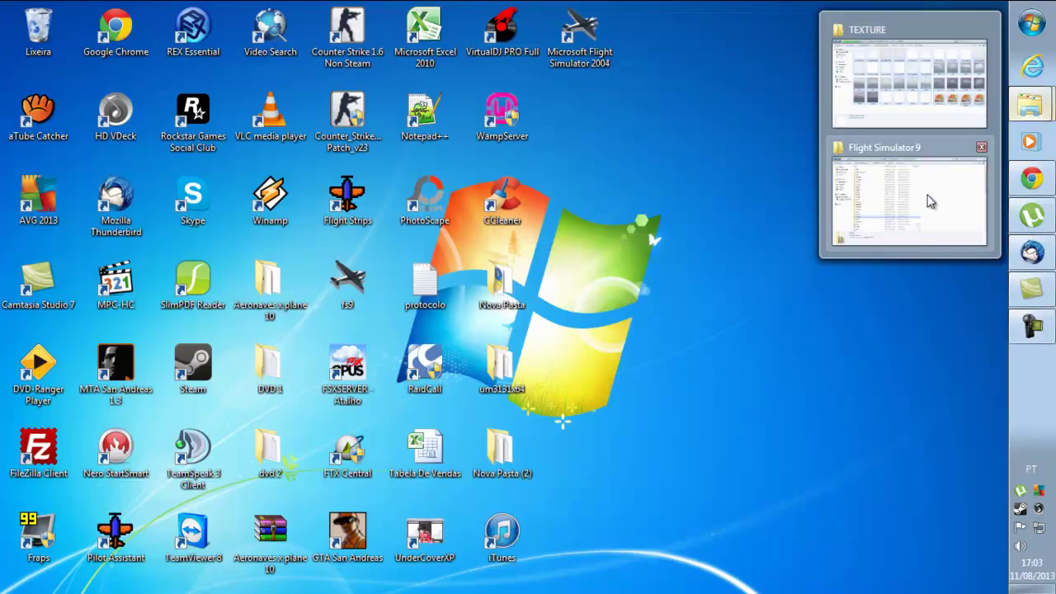
left_click(935, 189)
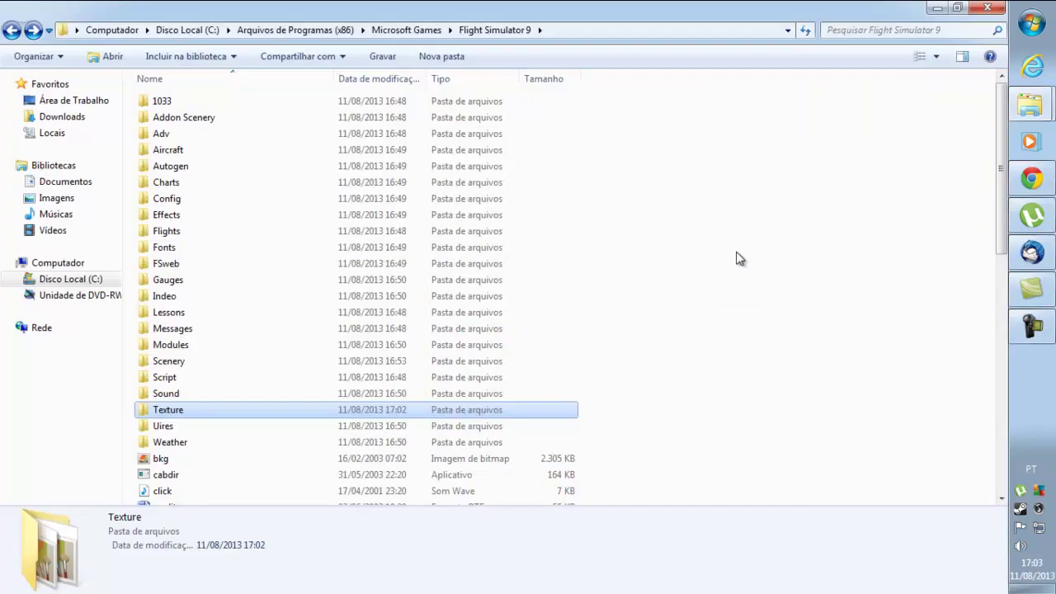
double_click(180, 413)
right_click(912, 264)
left_click(858, 362)
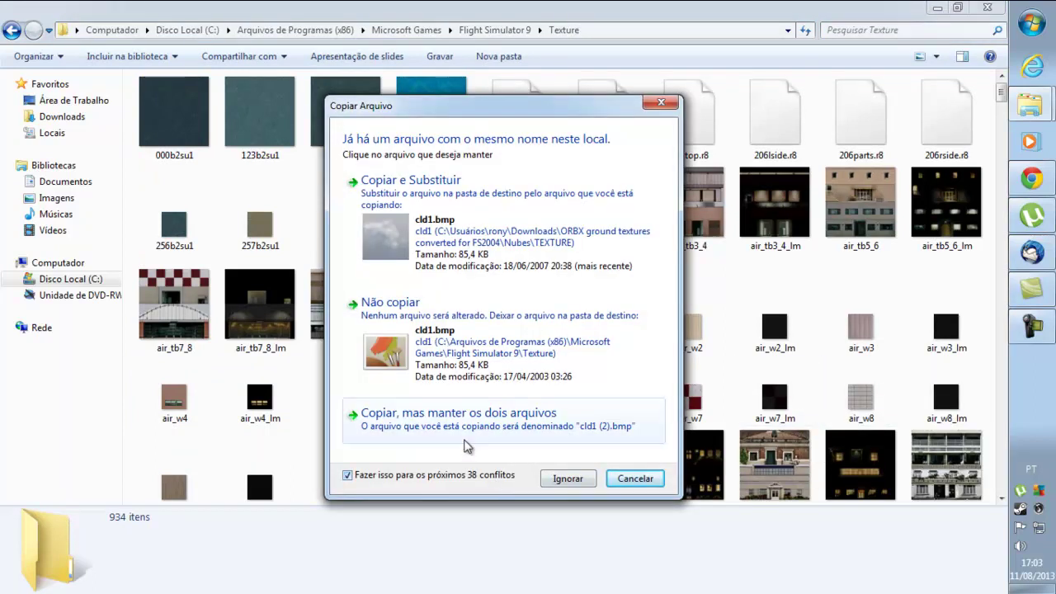
left_click(422, 239)
left_click(473, 355)
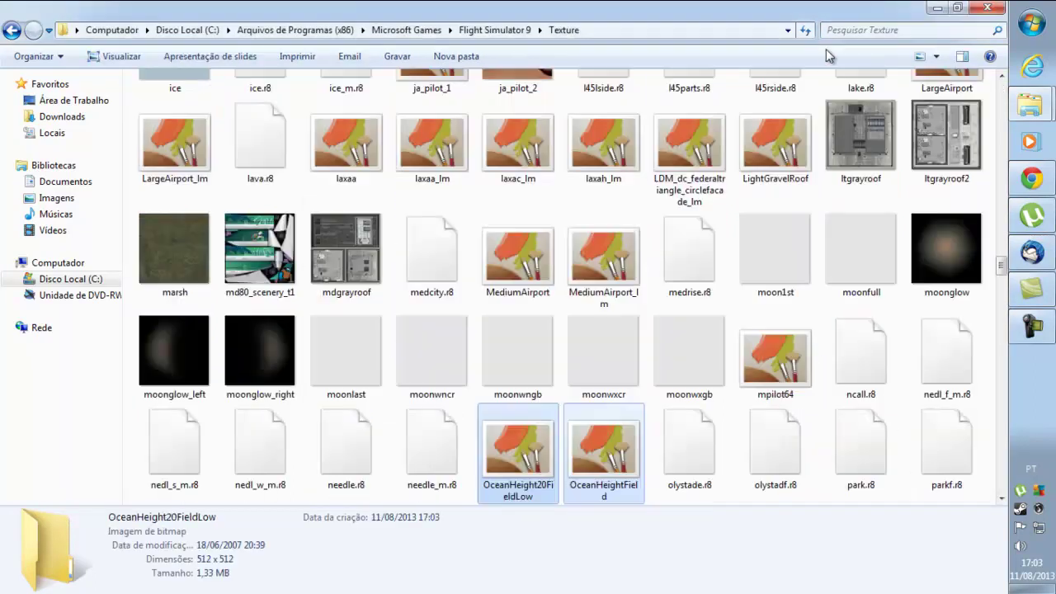
left_click(936, 8)
Return to the main ORBX download folder and open the ENB (Series) folder.
mouse_move(1029, 101)
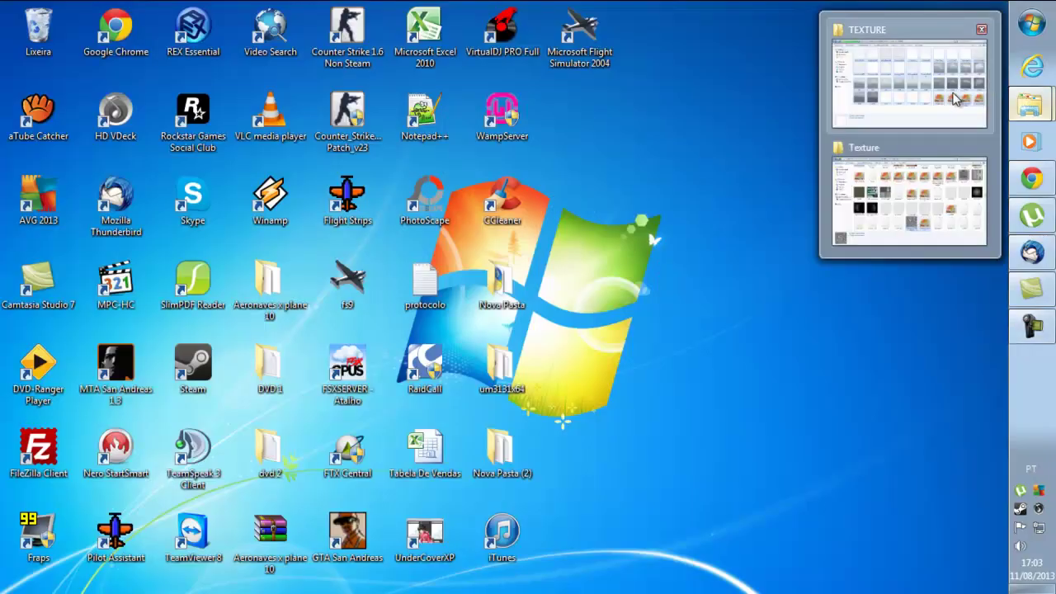
left_click(940, 99)
left_click(13, 31)
left_click(12, 31)
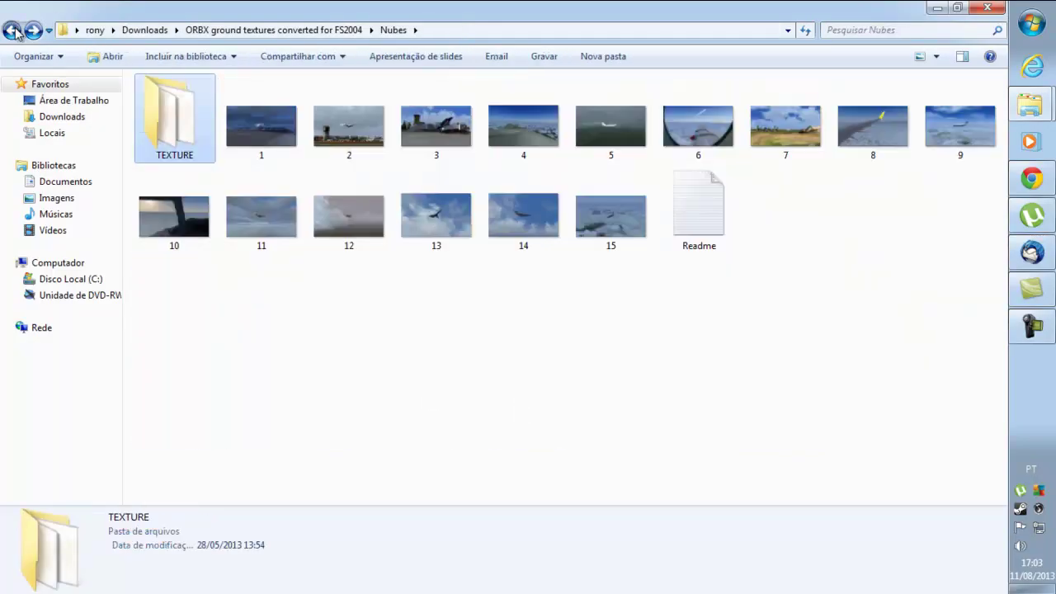
left_click(180, 154)
double_click(180, 154)
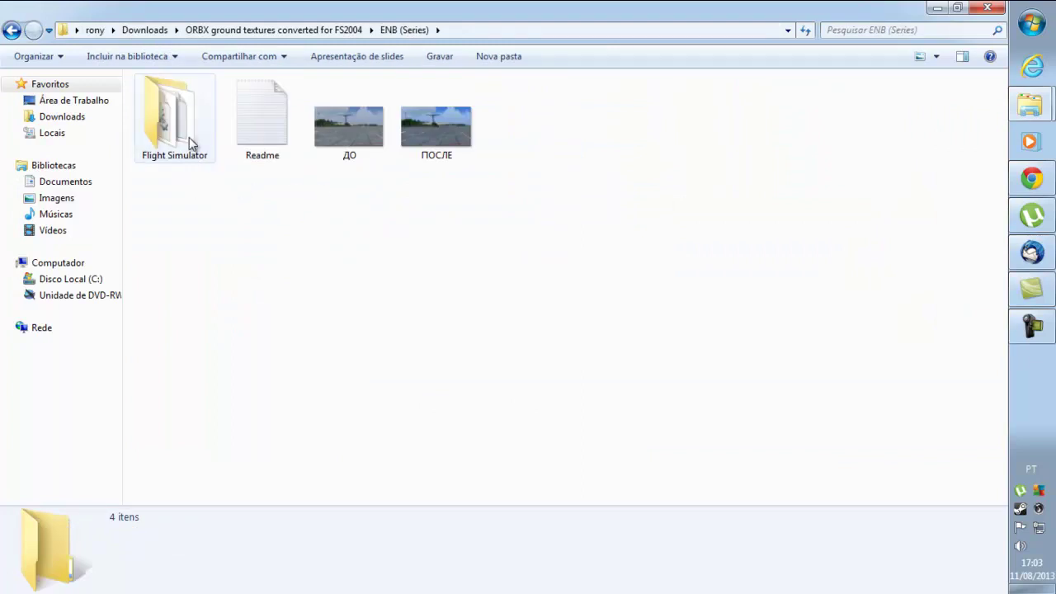
Copy d3d9.dll and enbseries from the Flight Simulator folder inside ENB (Series), go back one folder and minimize the window.
double_click(189, 145)
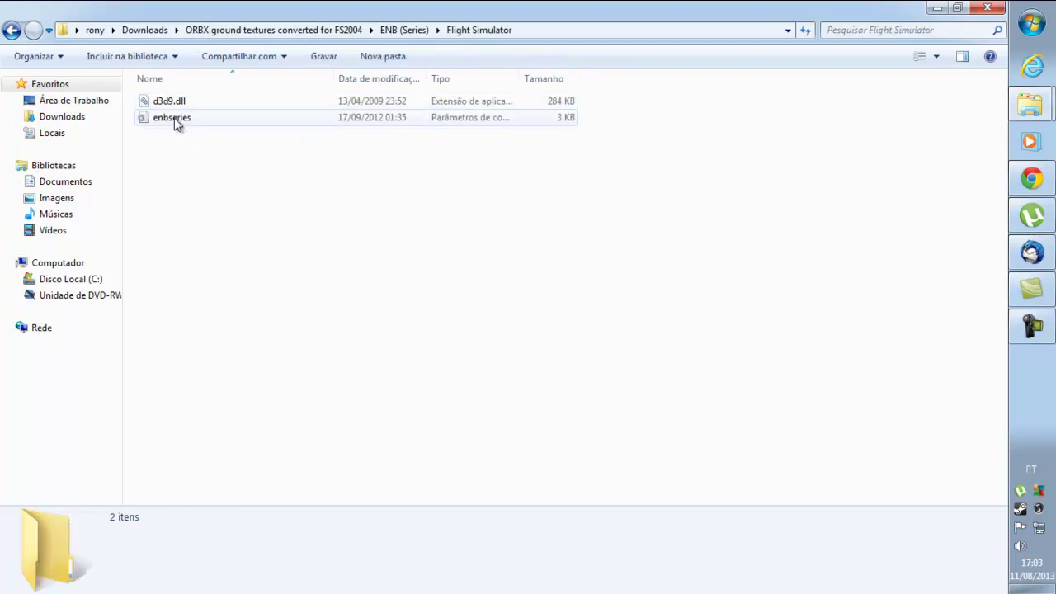
left_click_drag(181, 138, 167, 101)
right_click(167, 101)
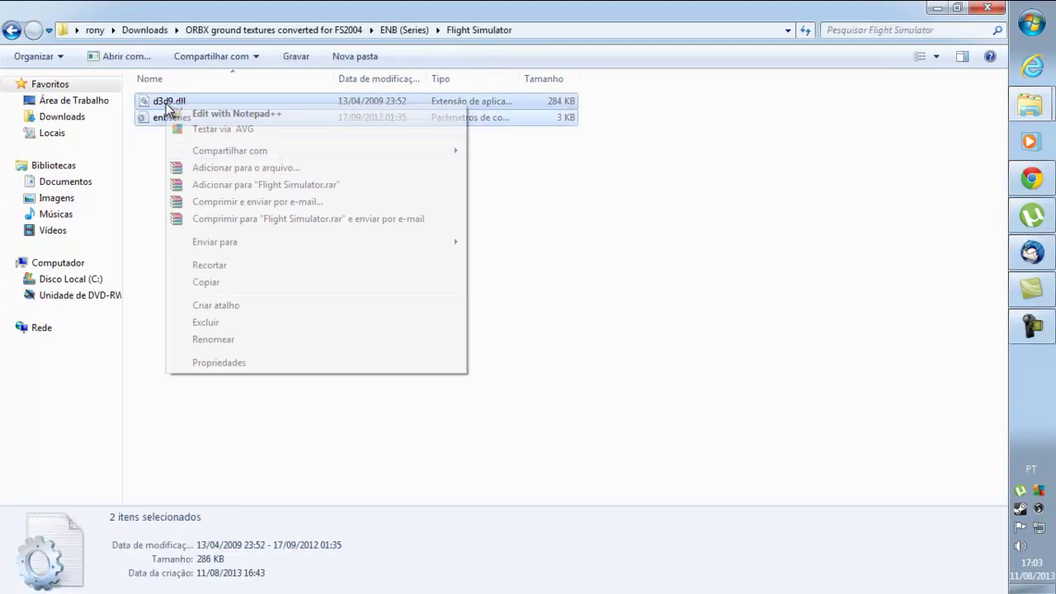
left_click(207, 282)
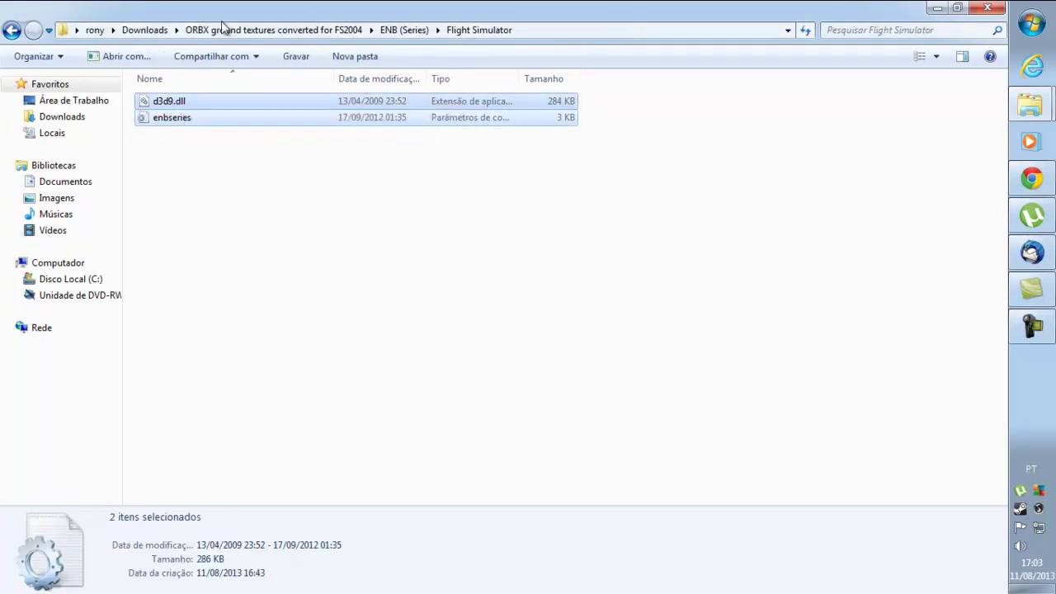
left_click(12, 31)
left_click(936, 8)
Paste d3d9.dll and enbseries directly into the main Flight Simulator 9 folder with administrator permission.
mouse_move(1031, 105)
left_click(921, 204)
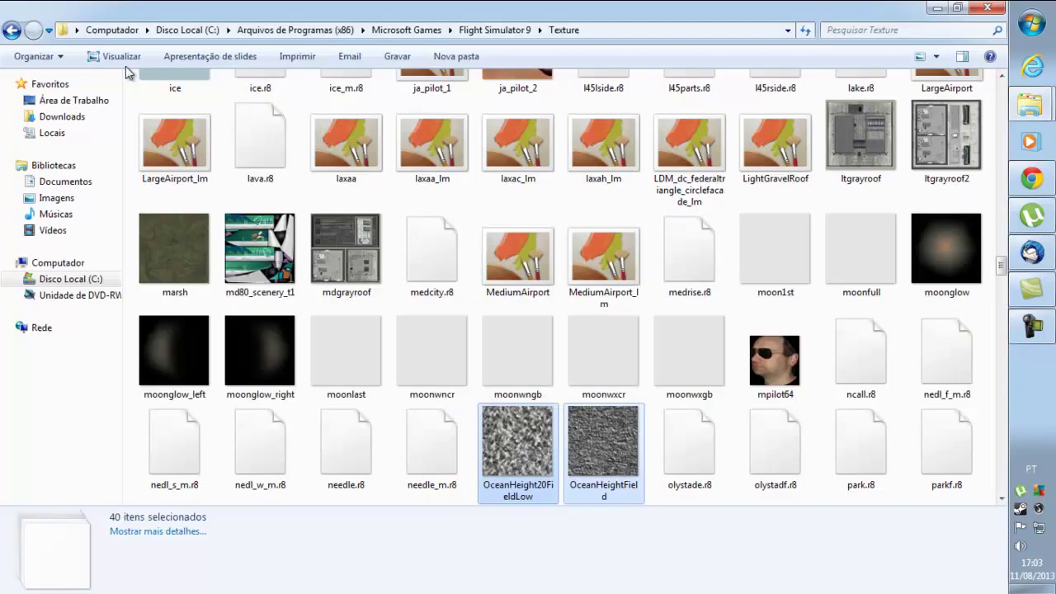
left_click(11, 31)
right_click(935, 301)
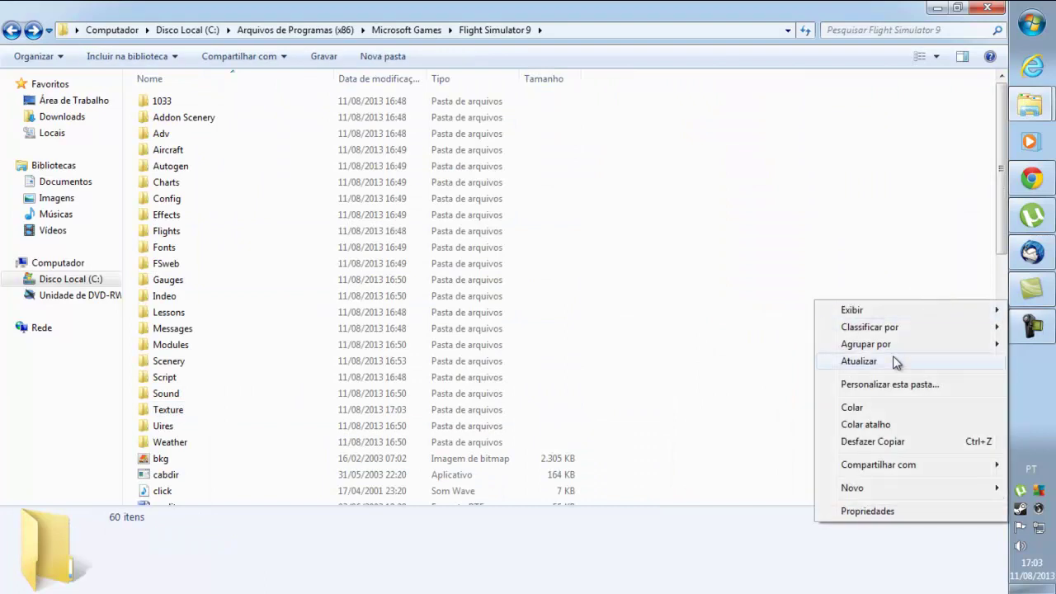
left_click(860, 408)
left_click(474, 358)
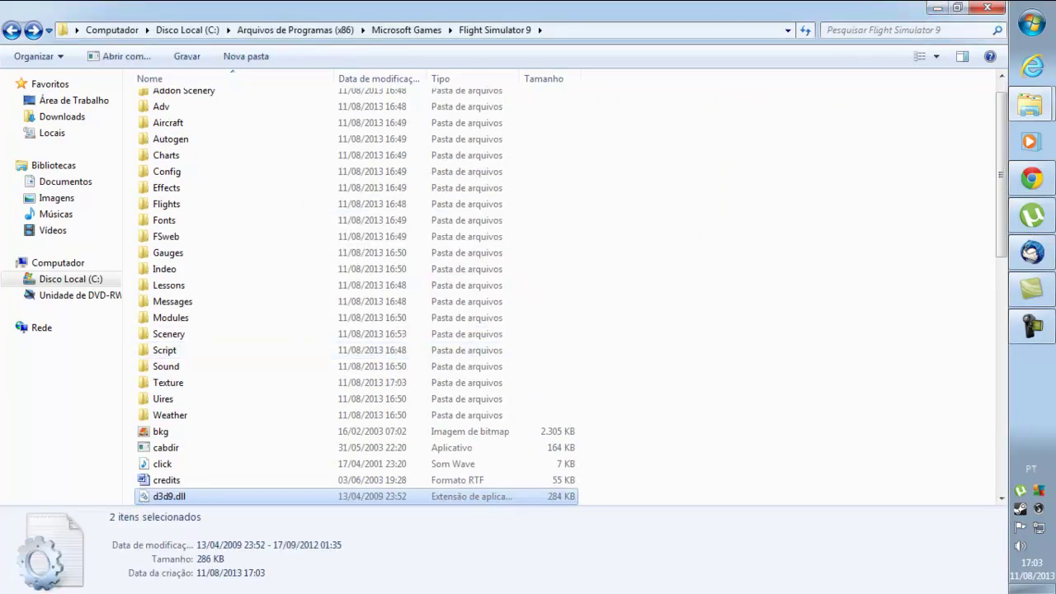
Return to the main ORBX download folder and open the Texture folder inside cielo.
left_click(1030, 105)
left_click(913, 102)
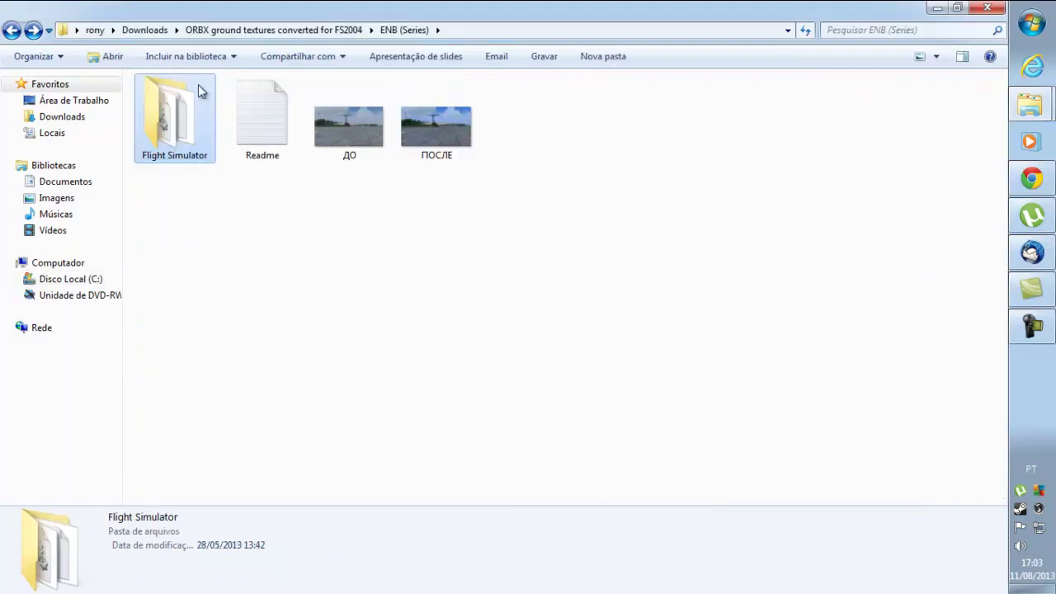
left_click(13, 31)
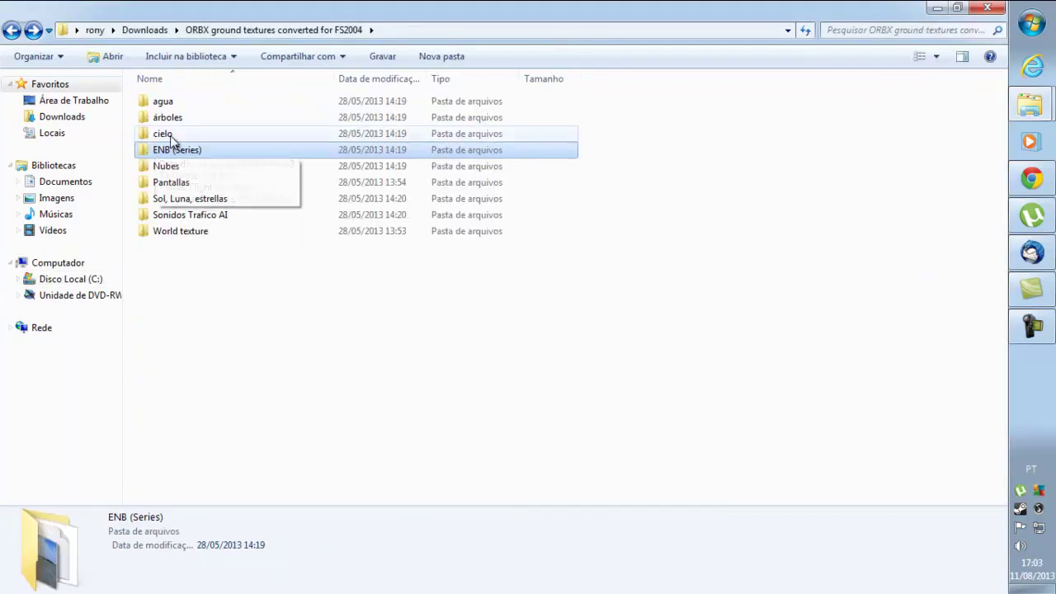
double_click(163, 133)
double_click(171, 119)
Copy all the sky textures from the cielo Texture folder and minimize its window.
left_click(344, 201)
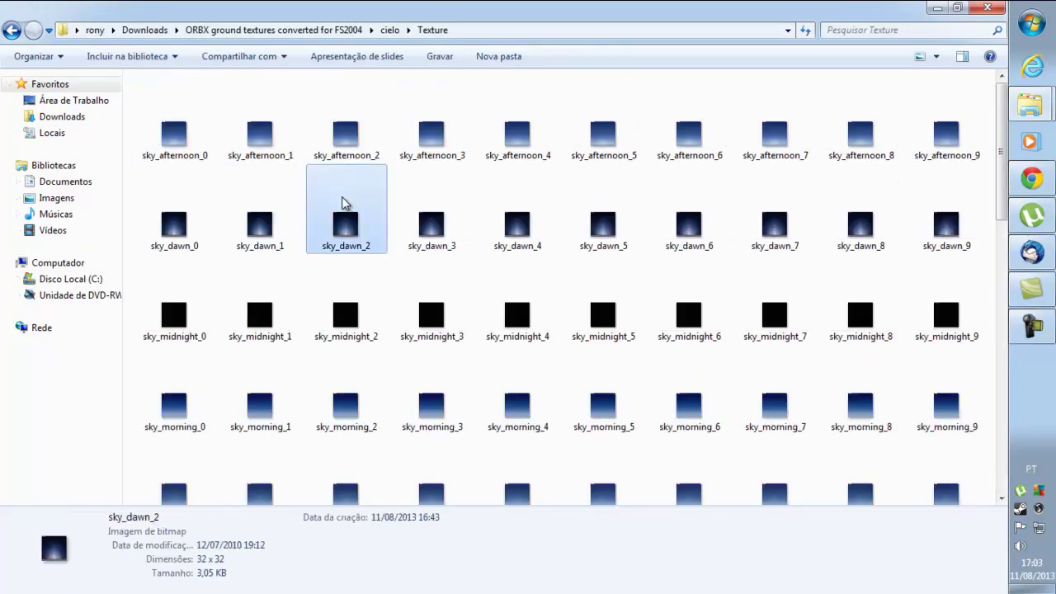
key("ctrl+a")
right_click(347, 204)
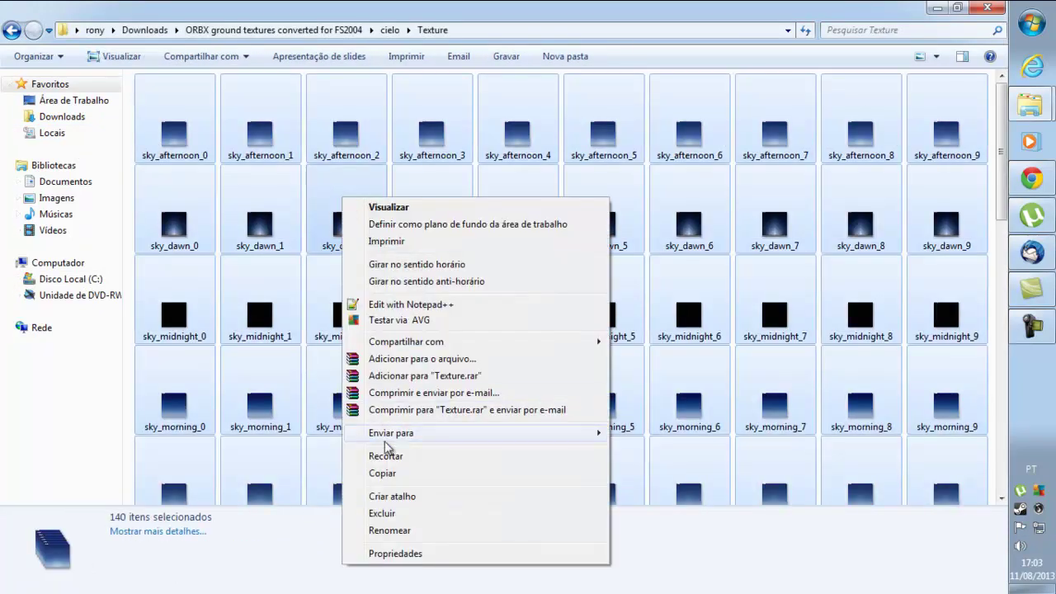
left_click(383, 473)
left_click(935, 10)
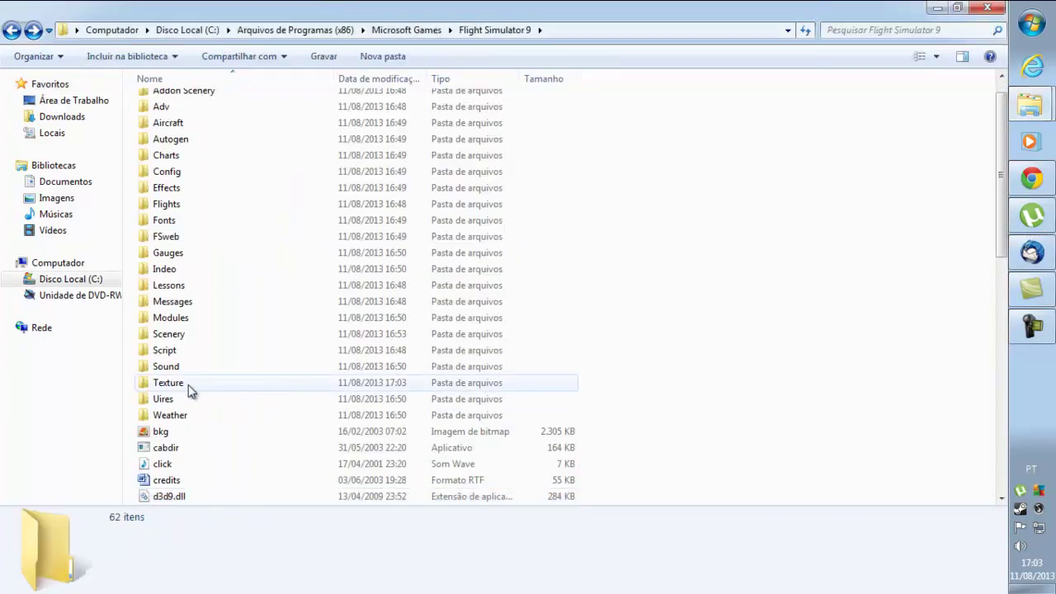
Paste the sky textures into the Flight Simulator 9 Texture folder, replacing all conflicting files with administrator permission, and minimize the window.
double_click(169, 383)
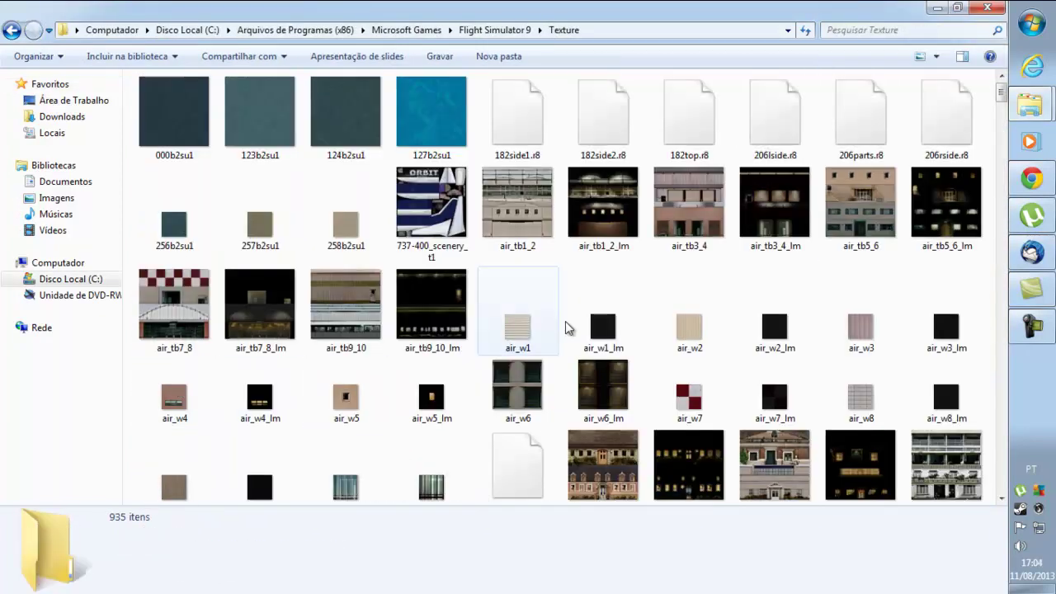
right_click(735, 274)
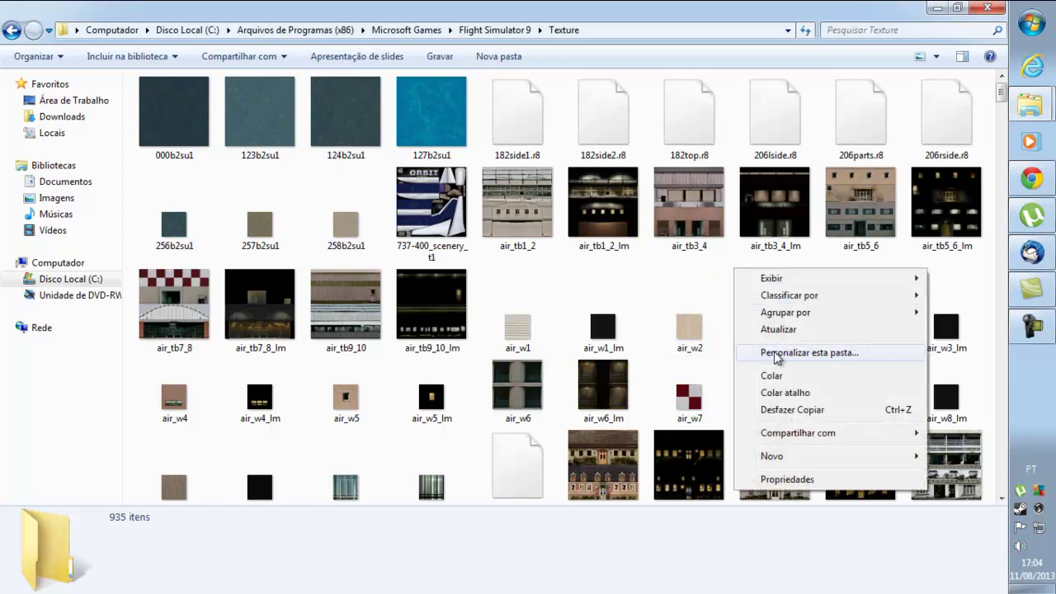
left_click(761, 374)
left_click(432, 486)
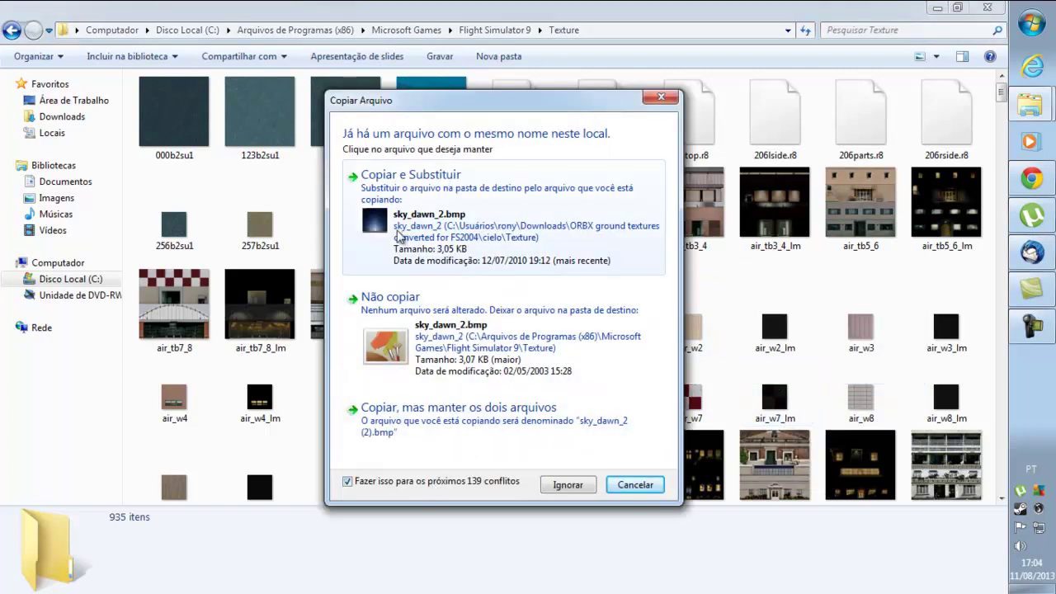
left_click(437, 239)
left_click(487, 356)
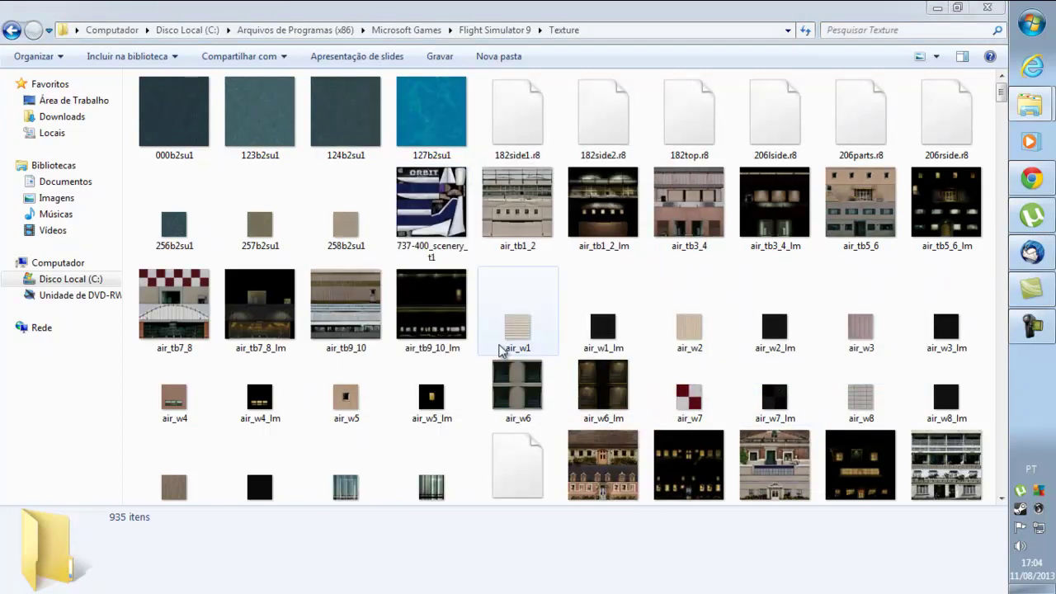
left_click(937, 10)
Return to the main ORBX download folder and open the árboles folder.
mouse_move(1034, 109)
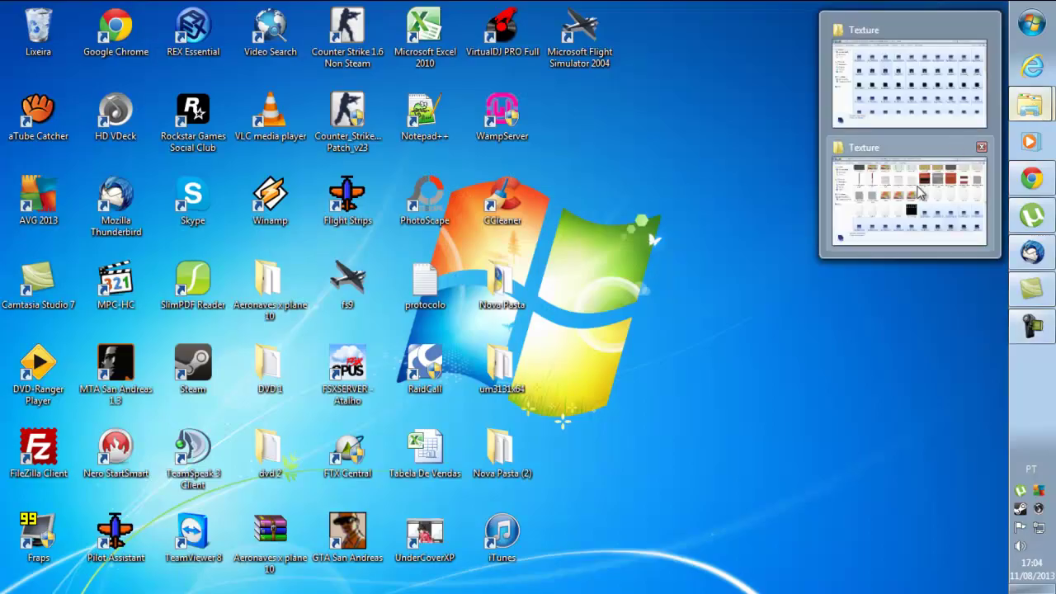
left_click(904, 95)
left_click(12, 31)
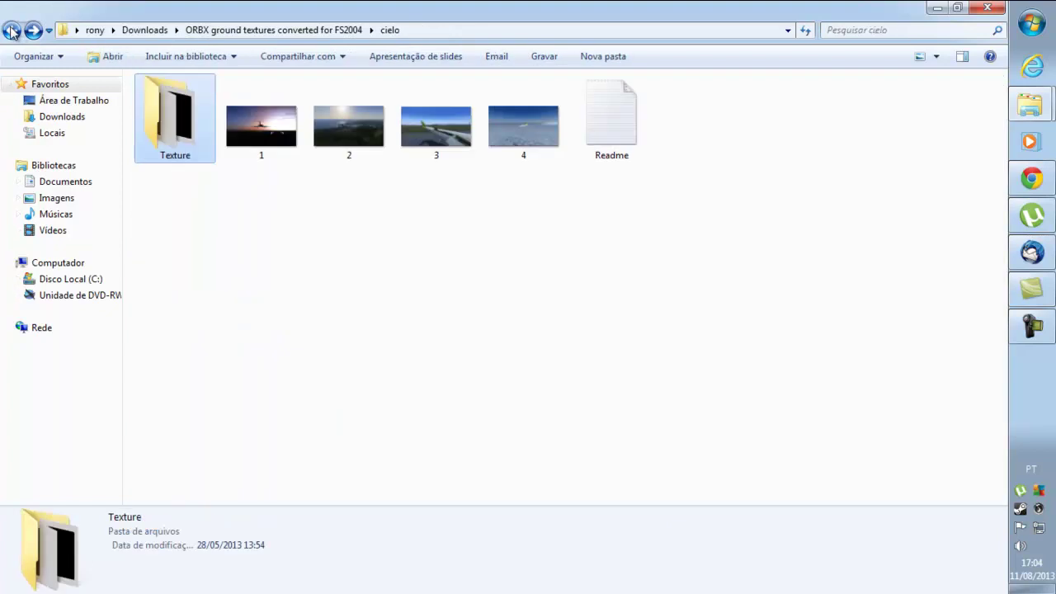
left_click(12, 32)
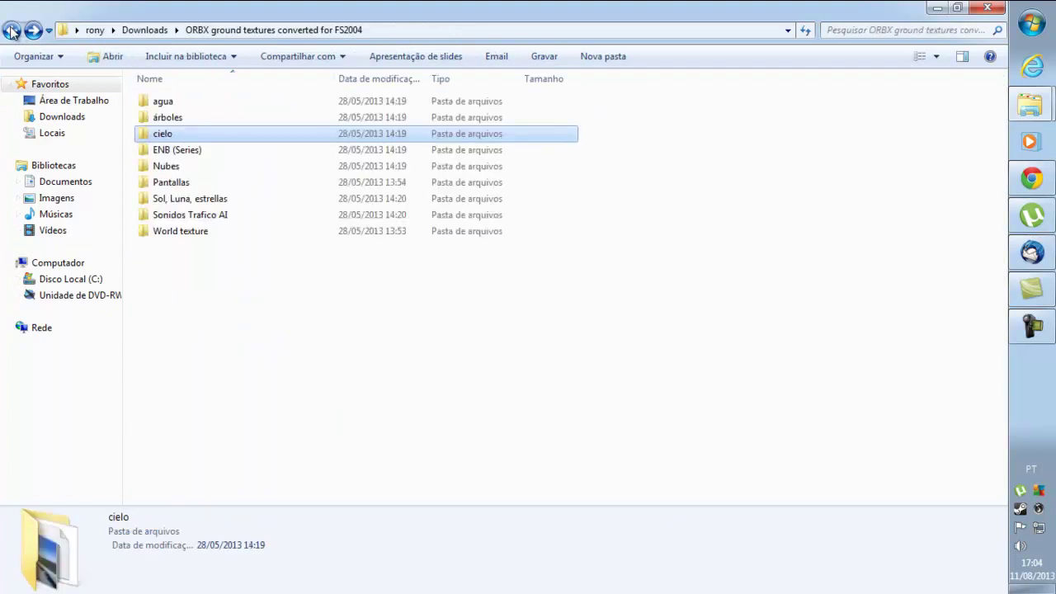
double_click(168, 118)
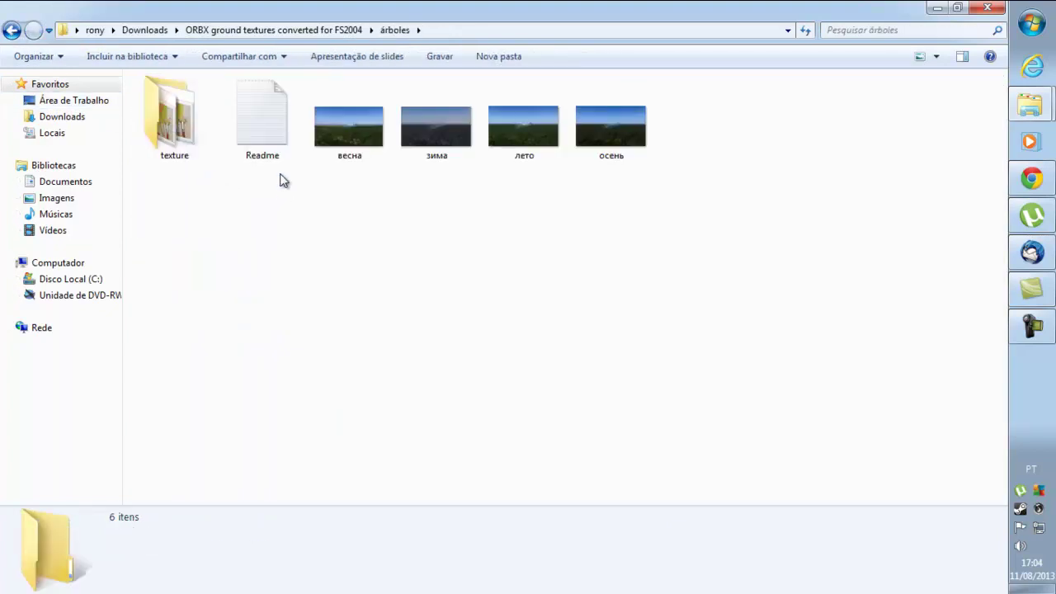
Copy the tree textures treesFA, treeshw, treesSP, treesSU and treeswi from the texture folder inside árboles.
double_click(196, 149)
left_click_drag(648, 124, 161, 126)
right_click(161, 126)
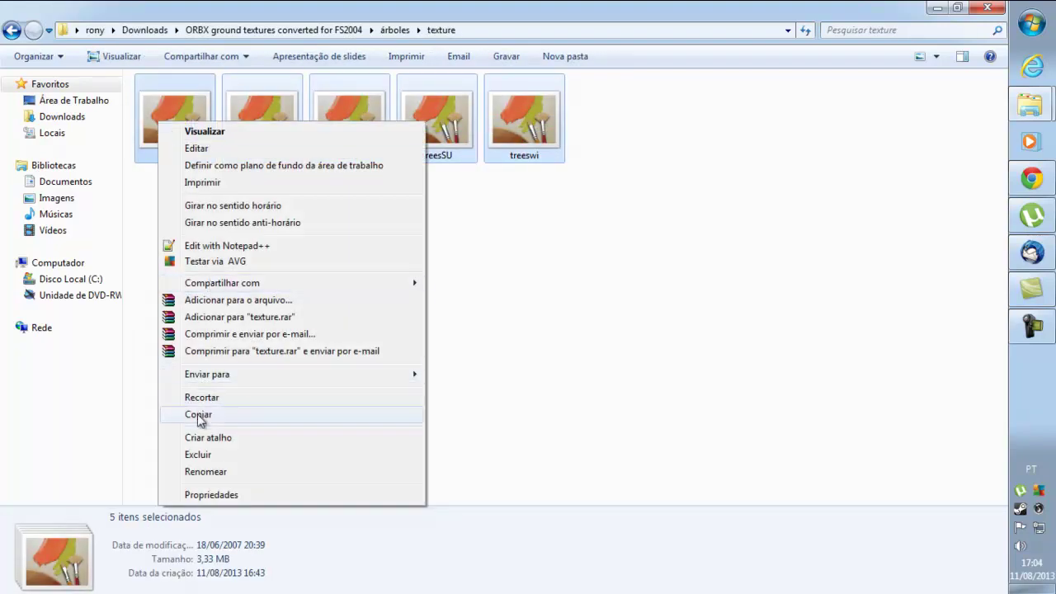
left_click(330, 417)
Paste the tree textures into the Flight Simulator 9 Texture folder, replacing all conflicting files with administrator permission, and return to the árboles folder.
mouse_move(1031, 103)
left_click(903, 191)
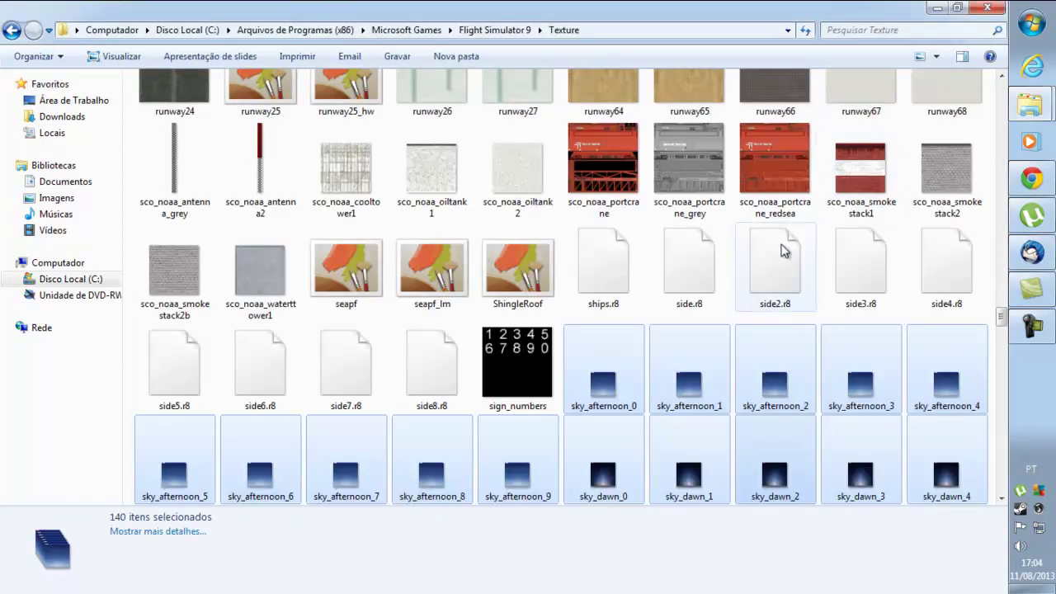
right_click(733, 314)
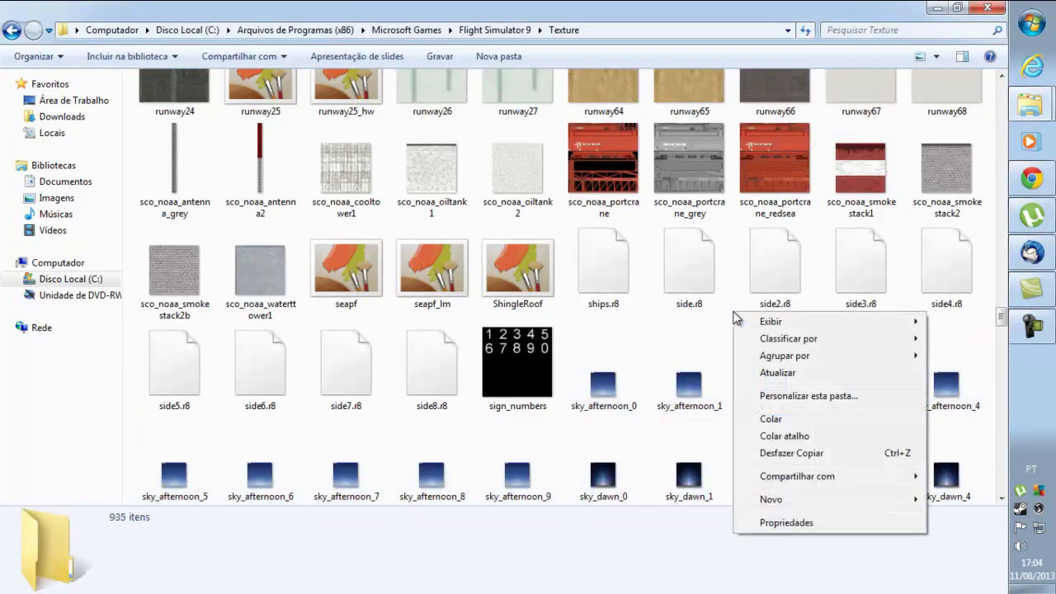
left_click(773, 419)
left_click(476, 475)
left_click(462, 239)
left_click(481, 360)
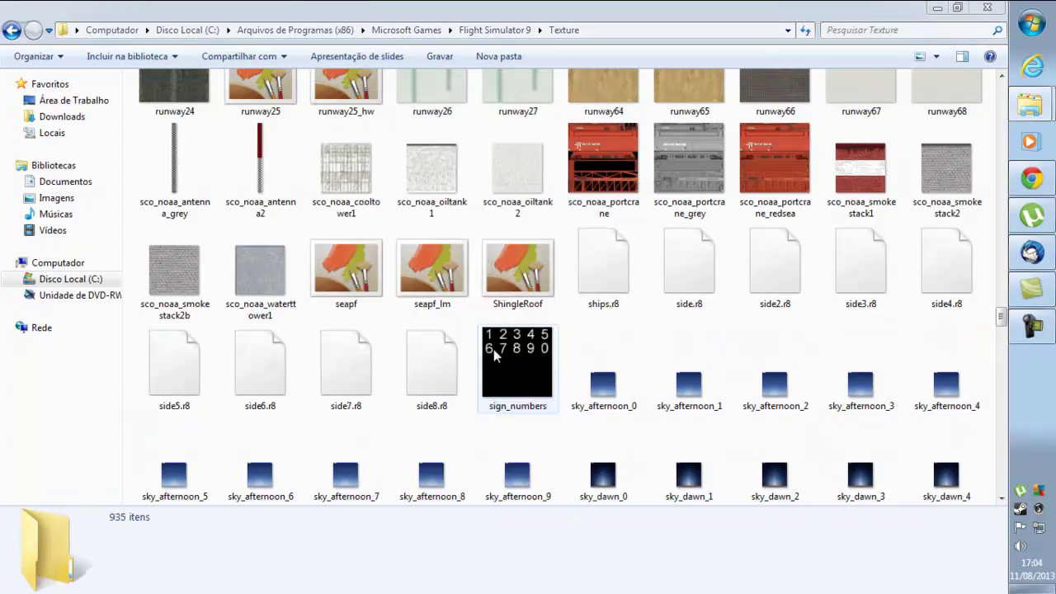
left_click(937, 8)
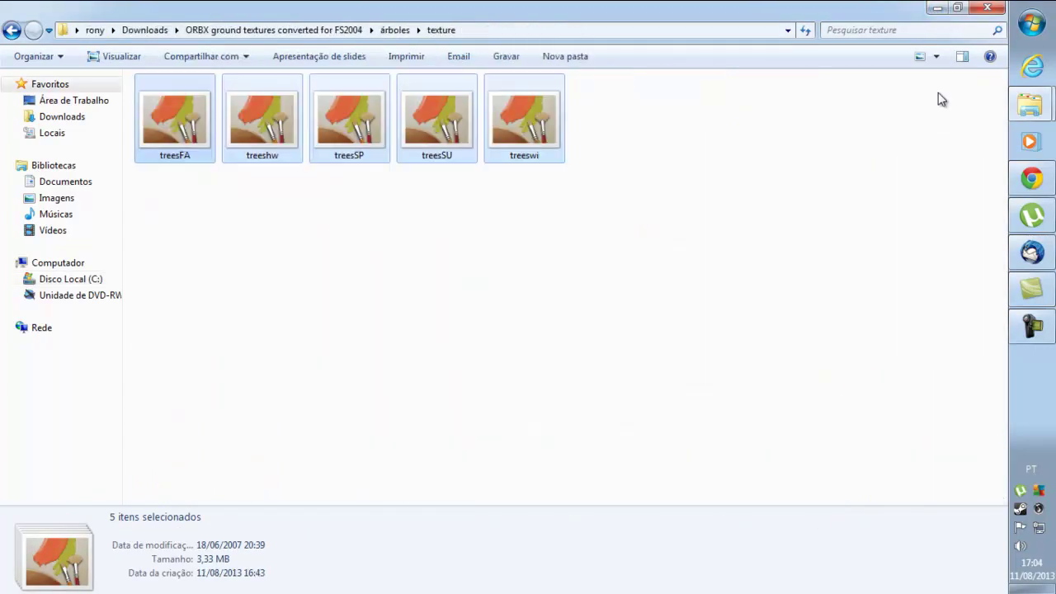
left_click(13, 31)
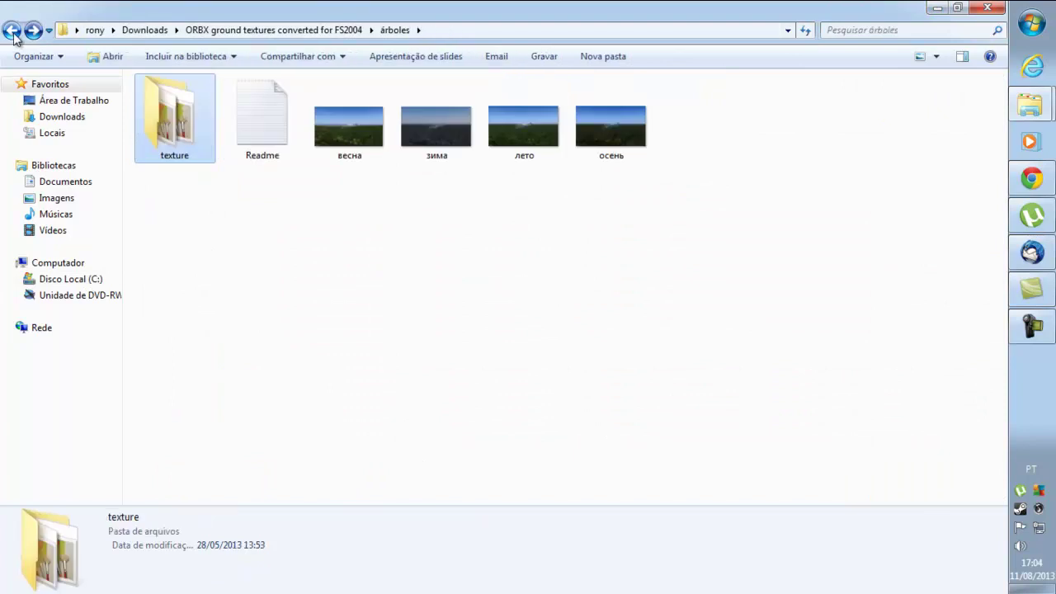
Copy all the water textures from the WORLD TEXTURA (AGUA) folder inside agua and minimize the window.
left_click(14, 30)
double_click(162, 101)
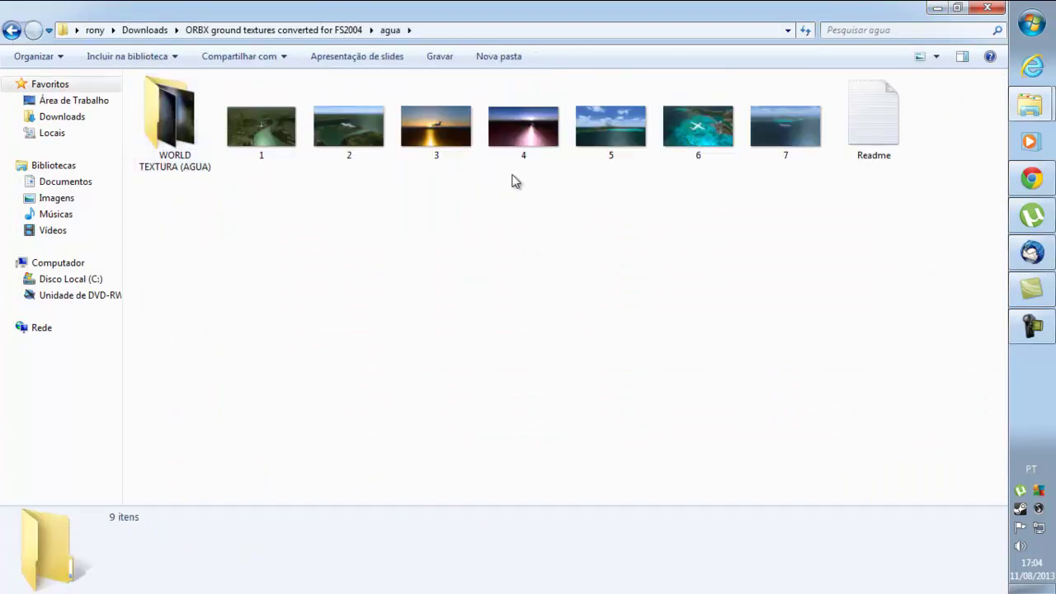
double_click(198, 122)
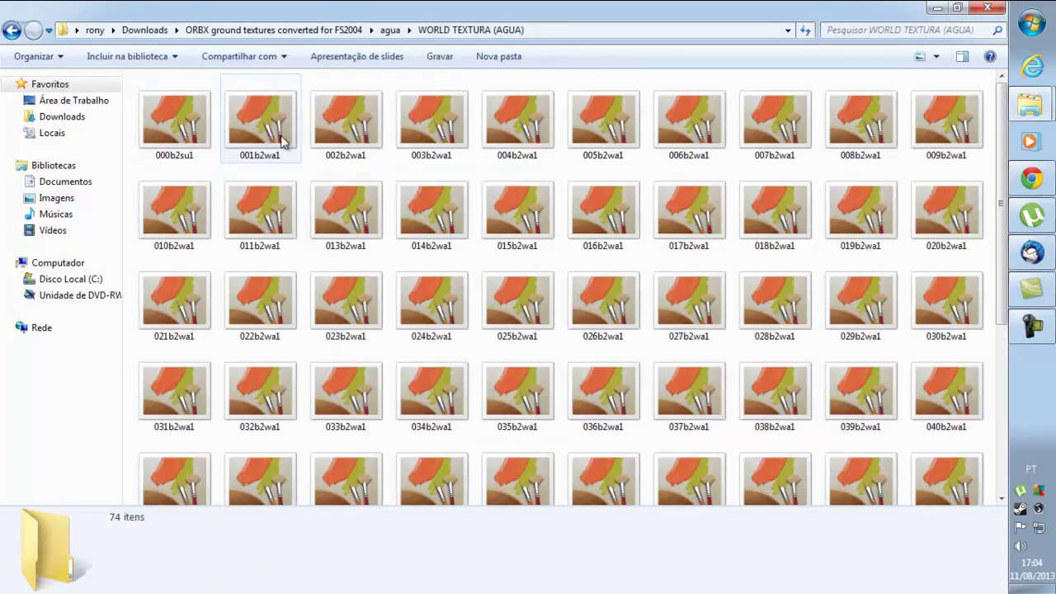
left_click(281, 142)
key("ctrl+a")
right_click(281, 142)
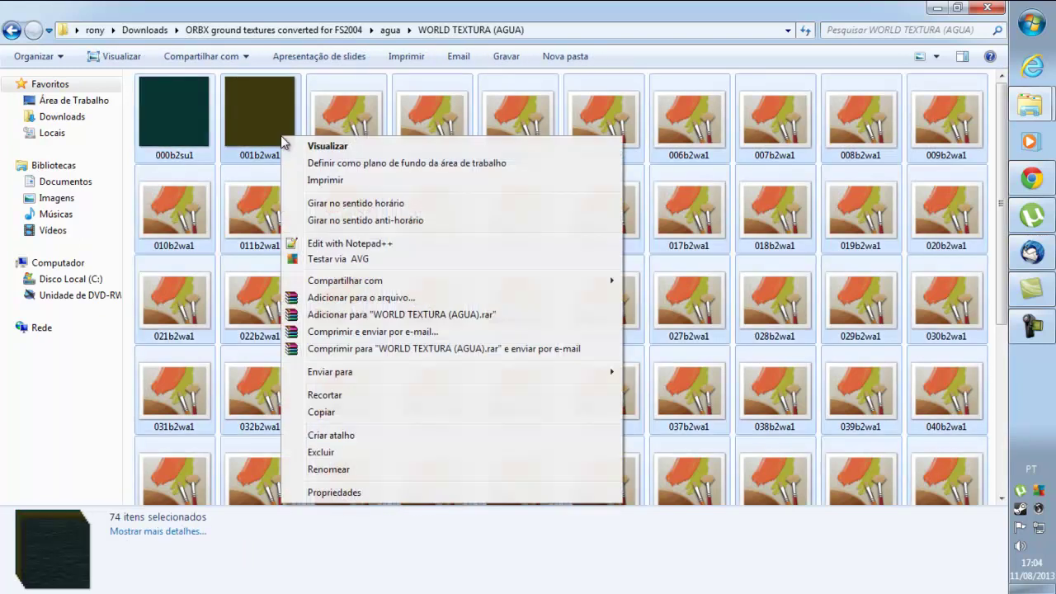
left_click(345, 412)
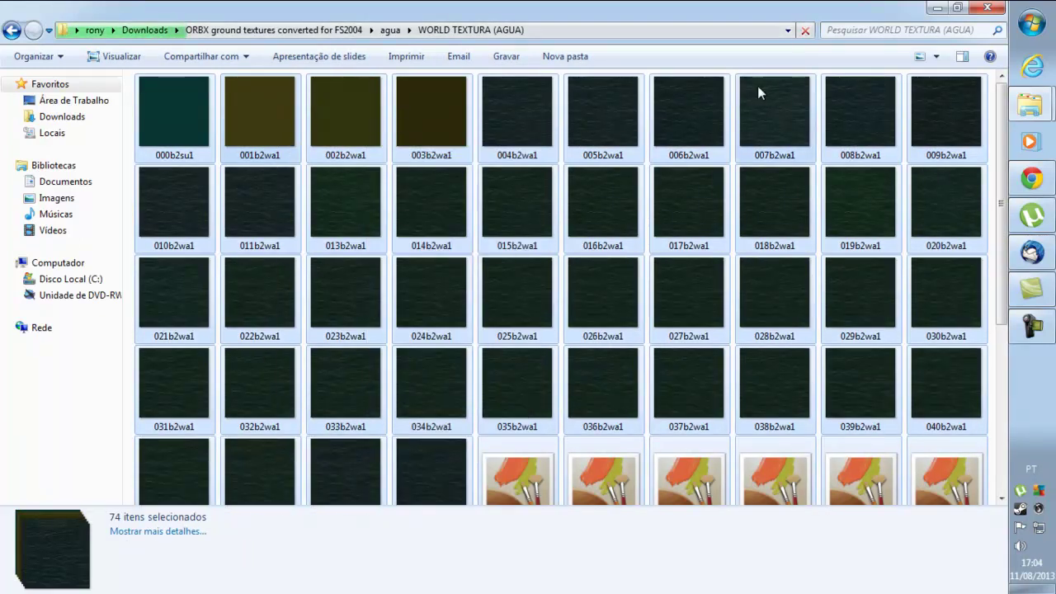
left_click(935, 7)
Paste the water textures into the Flight Simulator 9 Texture folder, replacing all conflicting files with administrator permission.
mouse_move(1030, 106)
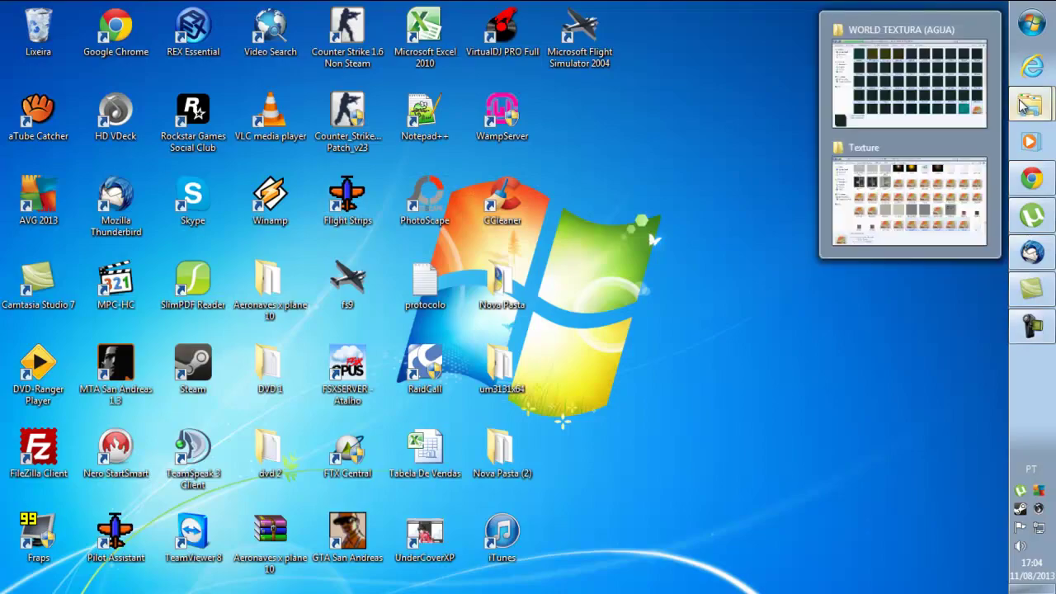
left_click(919, 176)
scroll(311, 175, "up", 15)
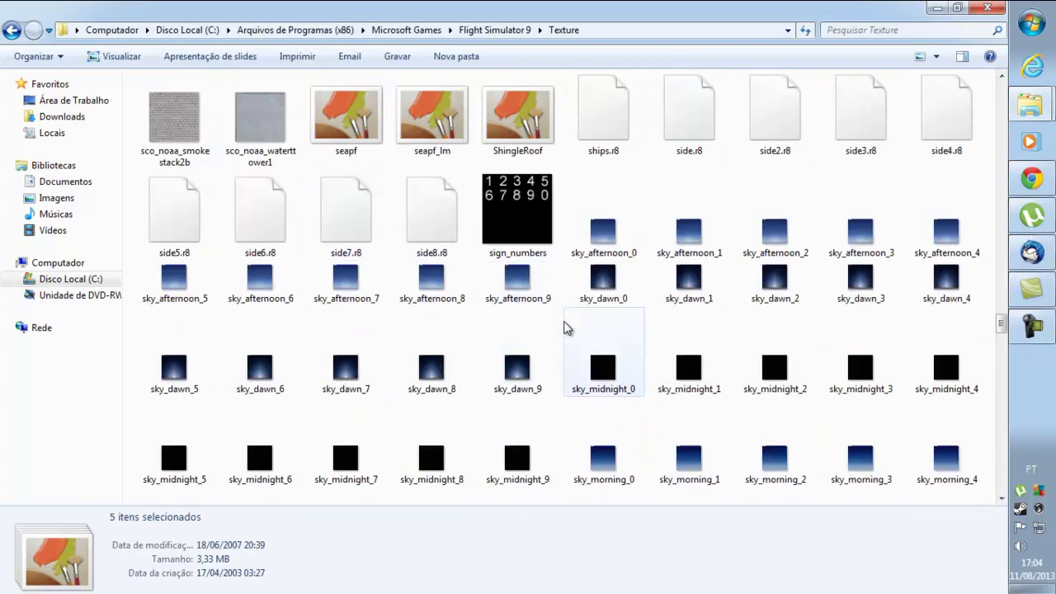
right_click(563, 310)
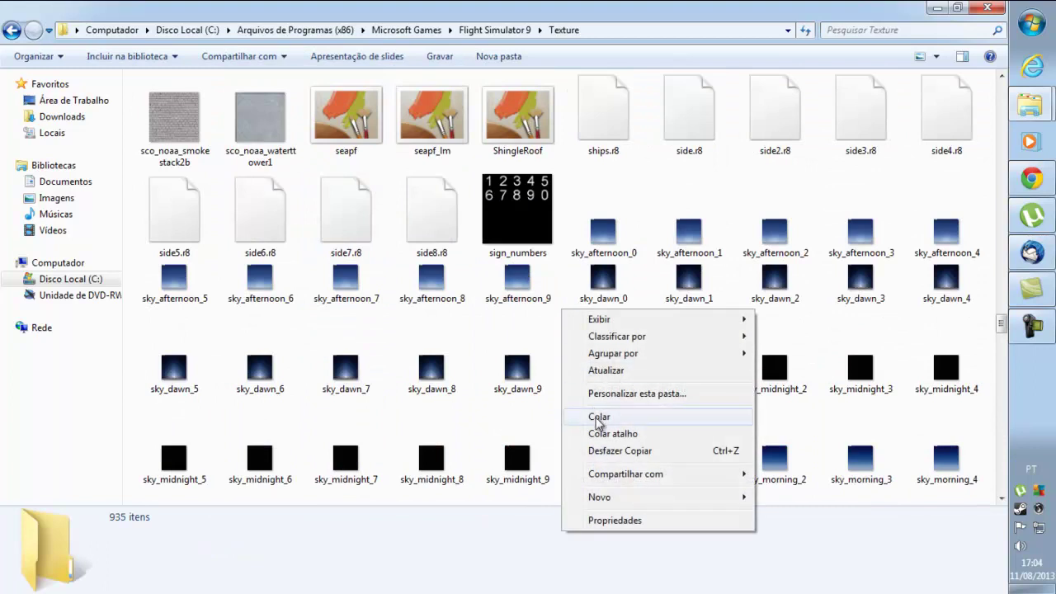
left_click(599, 417)
left_click(462, 481)
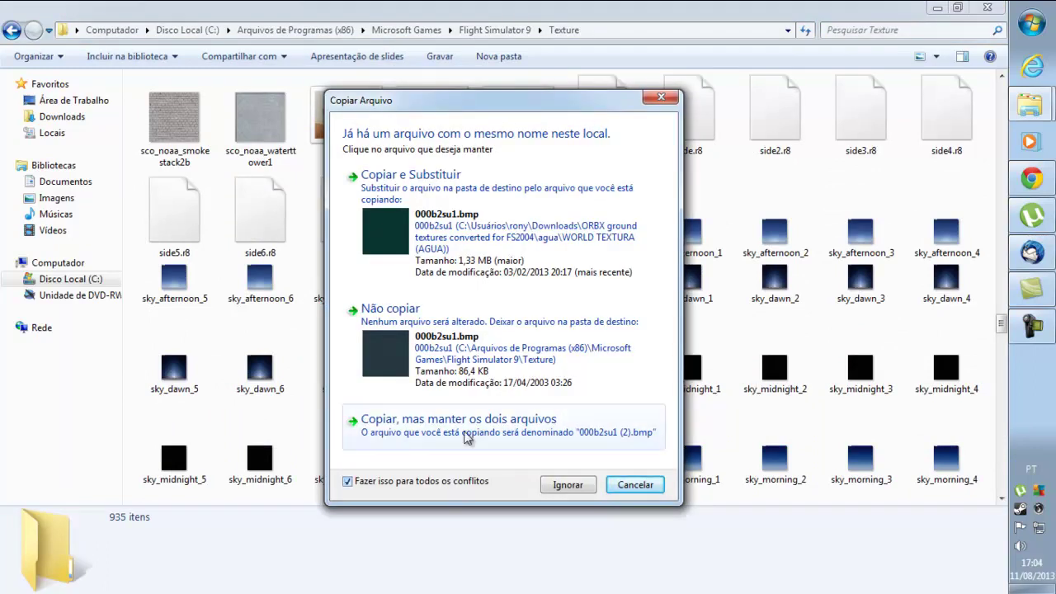
left_click(445, 261)
left_click(482, 358)
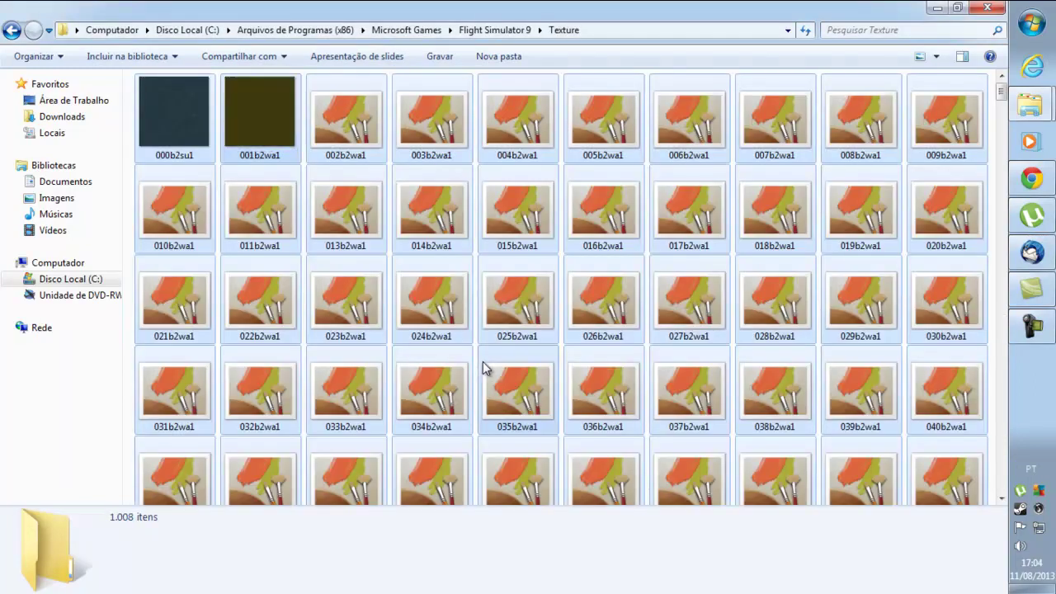
Close the Texture and WORLD TEXTURA (AGUA) folder windows and launch Microsoft Flight Simulator 2004.
left_click(988, 8)
left_click(1032, 105)
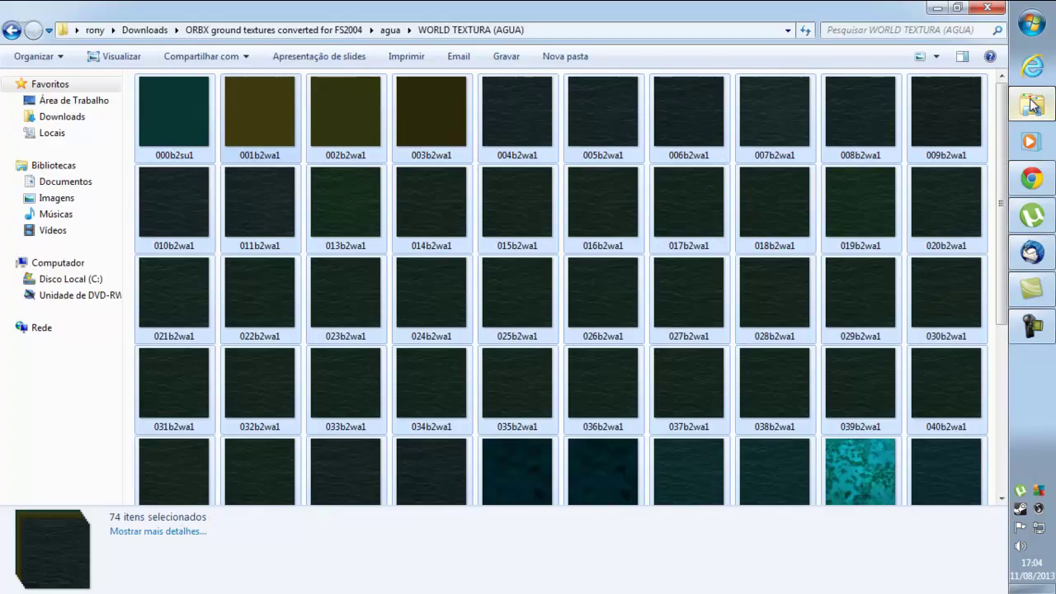
left_click(989, 9)
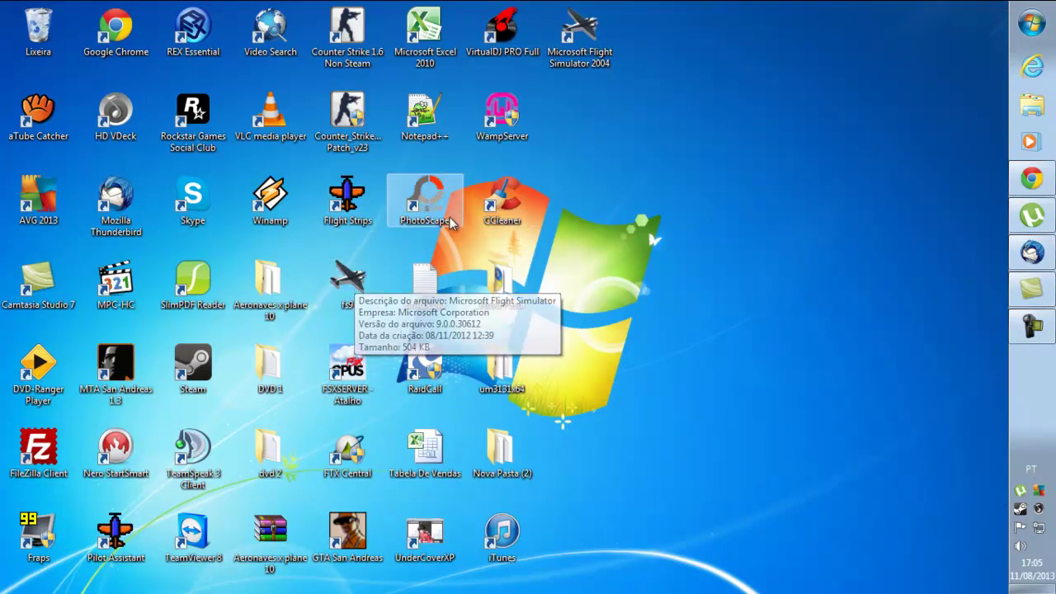
left_click(585, 45)
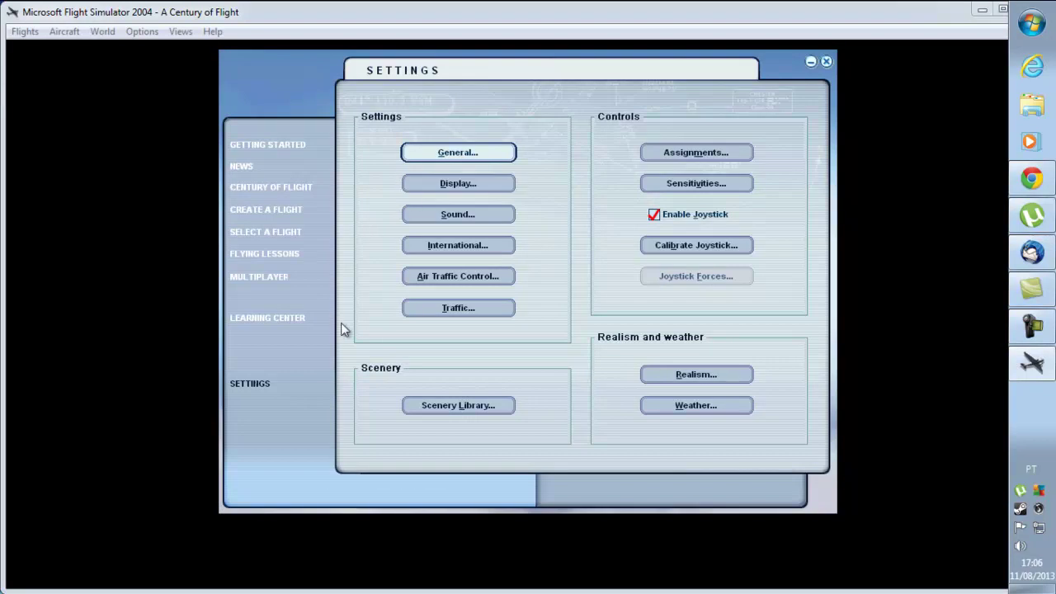
Review the simulator's scenery display settings and leave them without making changes.
left_click(480, 184)
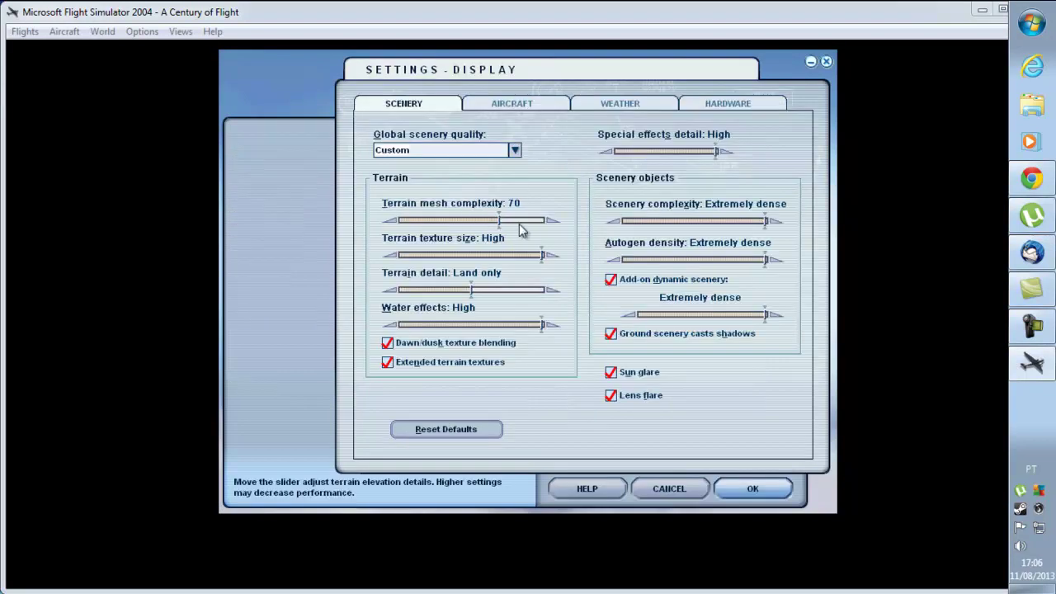
left_click(692, 490)
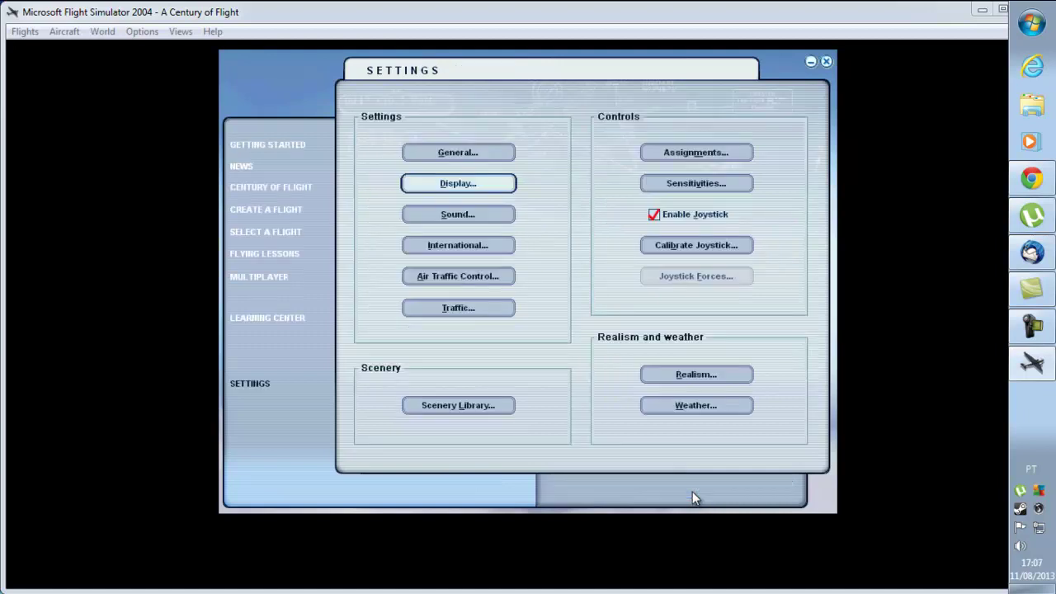
left_click(259, 182)
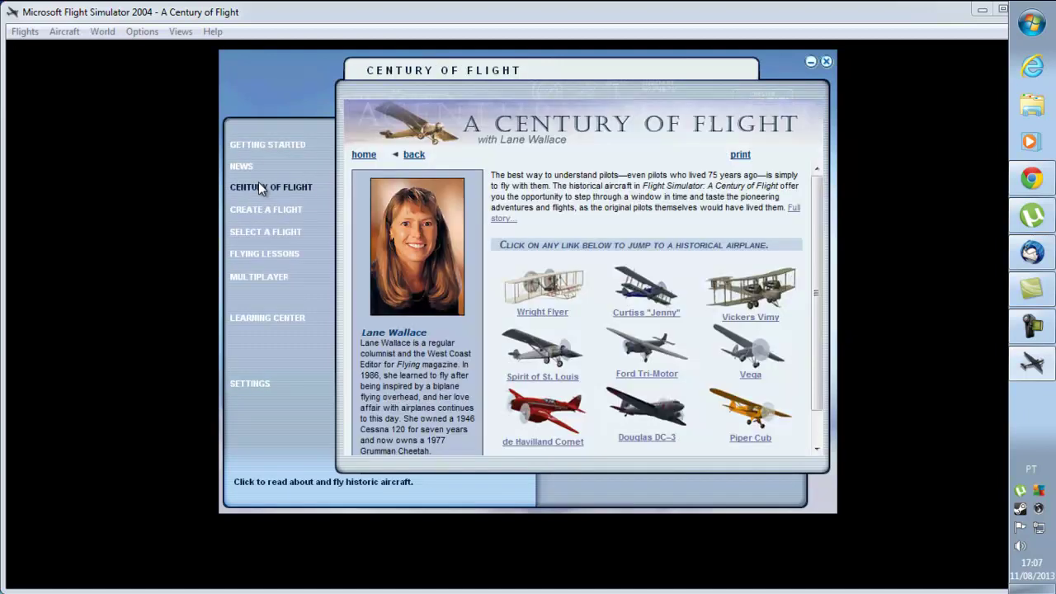
left_click(250, 167)
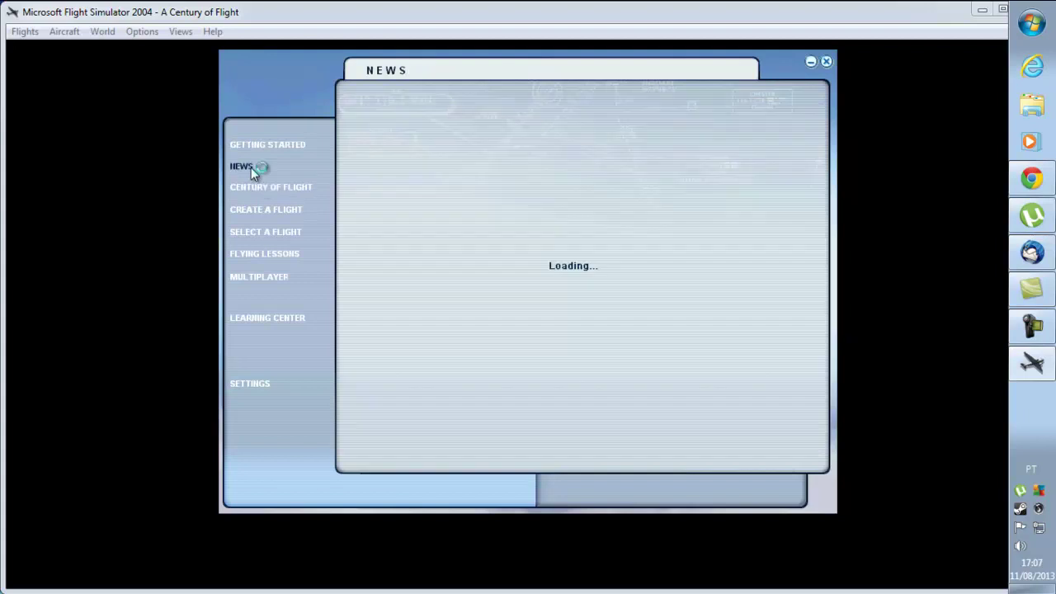
Start creating a flight and keep the Cessna C172SP Skyhawk, White with blue and gray, as the aircraft.
left_click(260, 208)
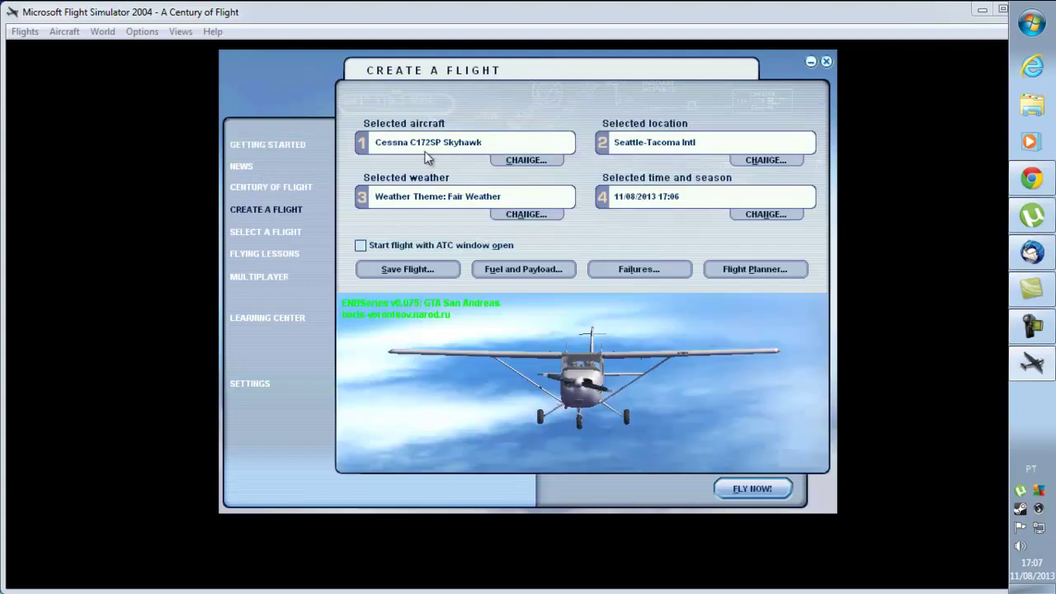
left_click(529, 161)
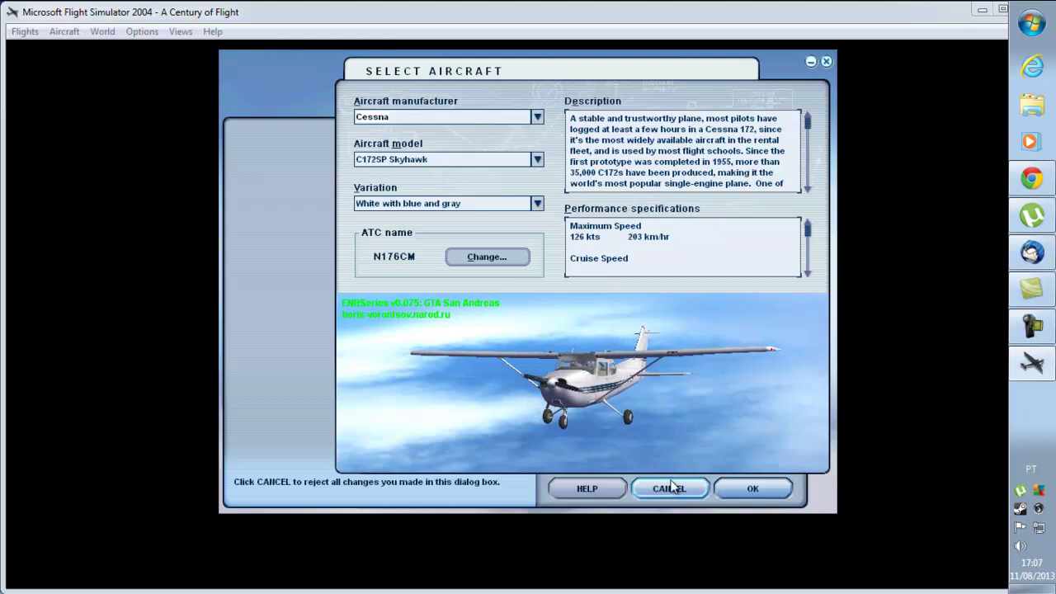
left_click(753, 489)
Set the flight's location to Viracopos Intl by searching for airport ID sbkp.
left_click(773, 164)
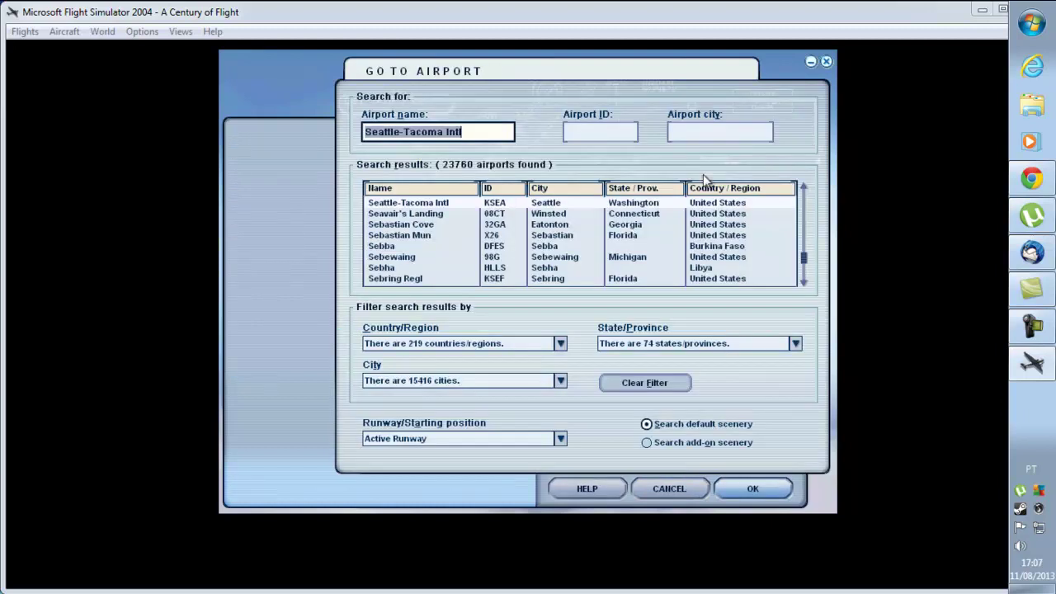
left_click(593, 134)
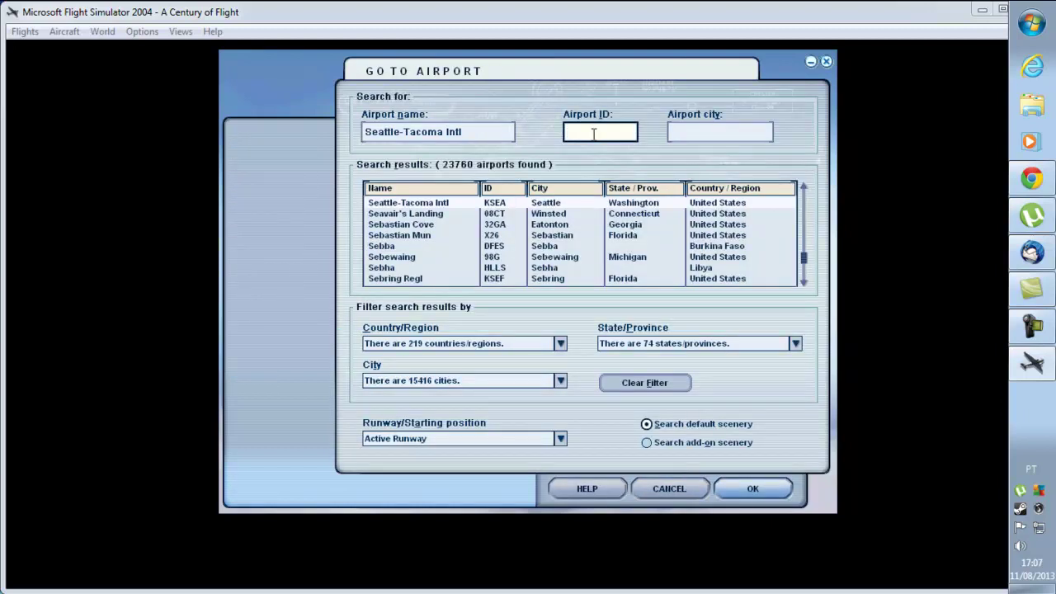
type("sb")
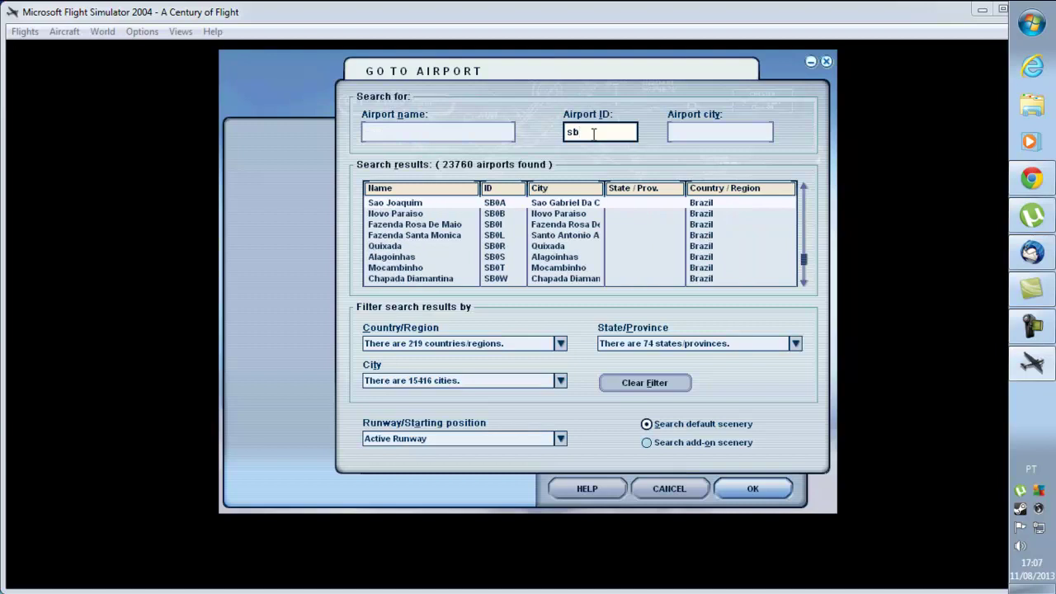
type("ct")
key("BackSpace")
key("BackSpace")
type("kp")
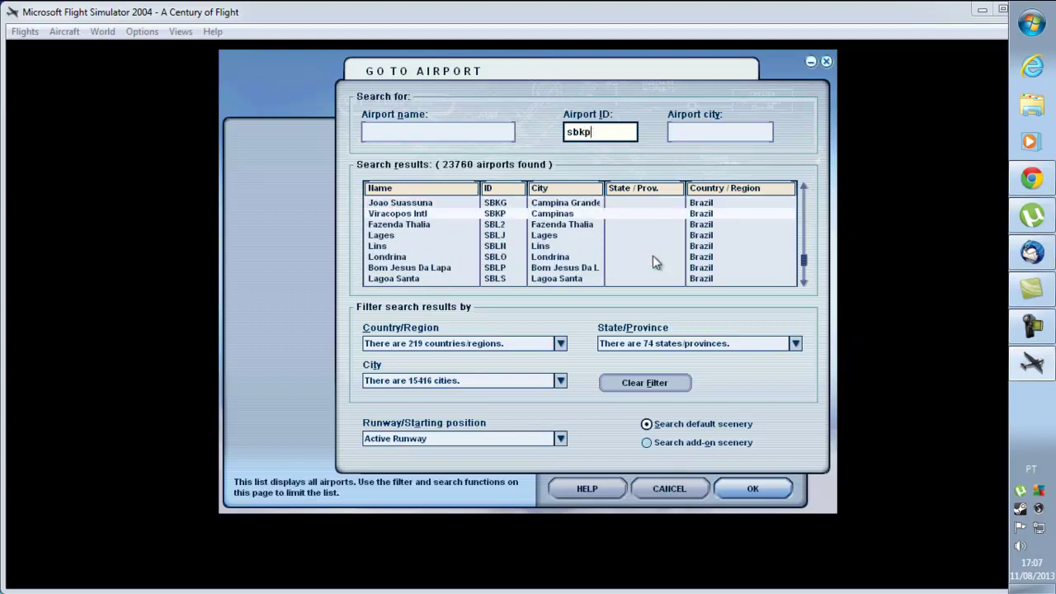
left_click(783, 488)
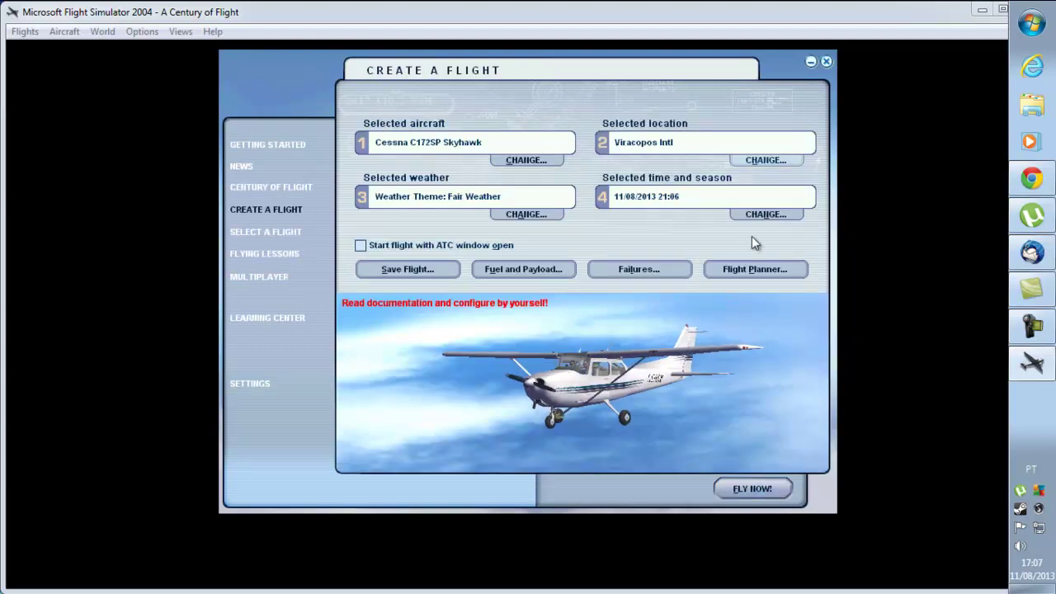
Set the flight's time of day to Day and start flying.
left_click(768, 217)
left_click(528, 150)
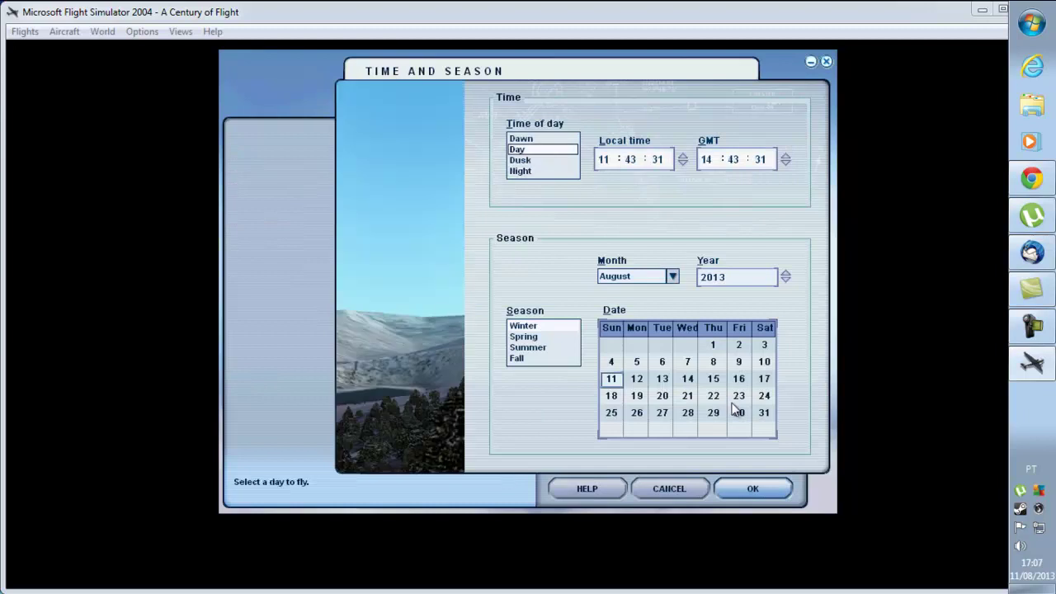
left_click(739, 482)
left_click(753, 488)
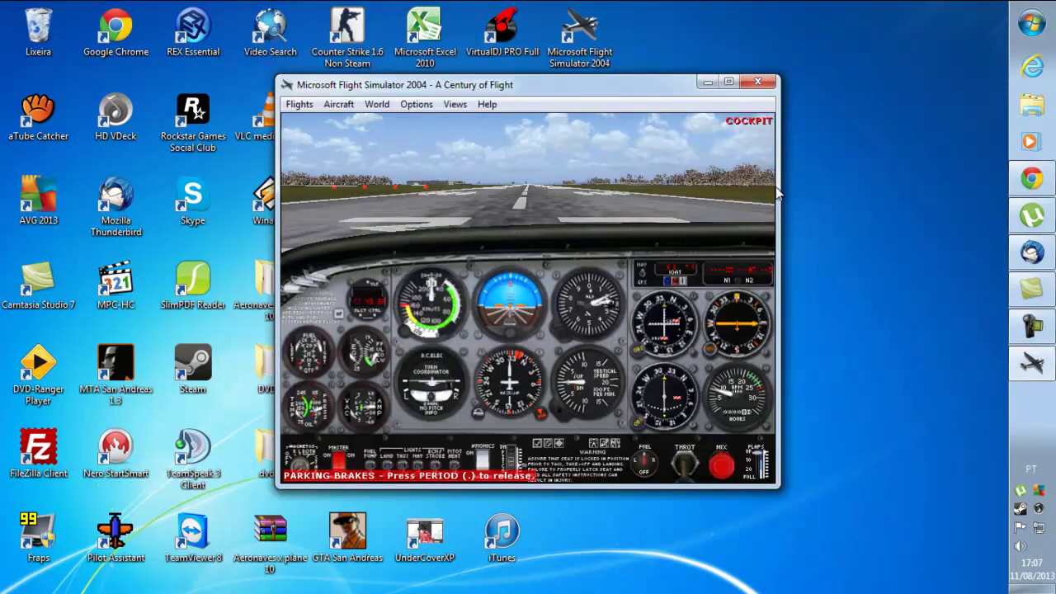
Maximize the simulator window and zoom the 2D cockpit view out to 0.31.
left_click(729, 81)
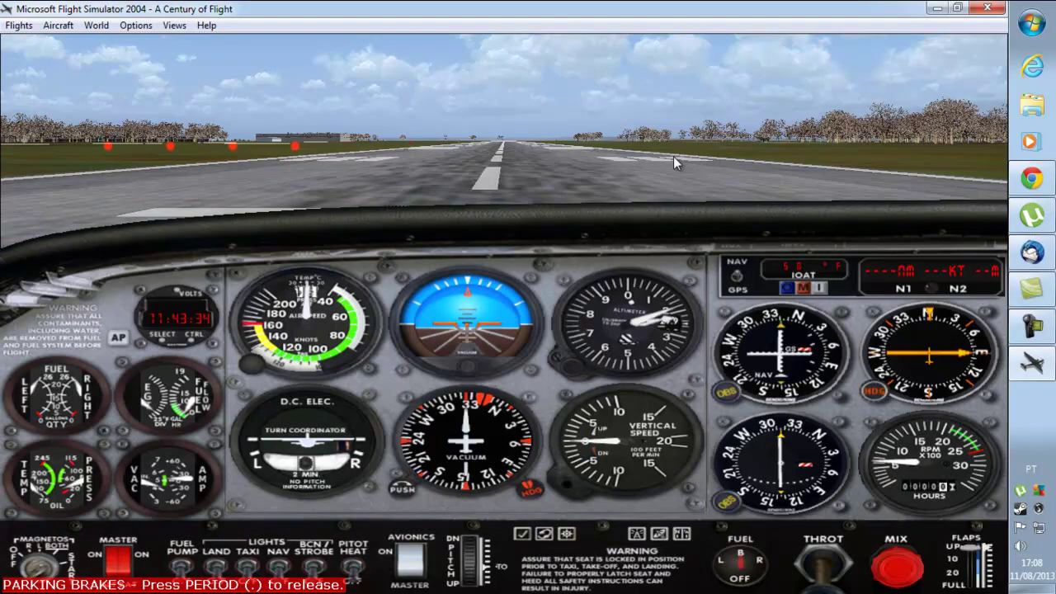
key("minus")
key("minus")
key("minus")
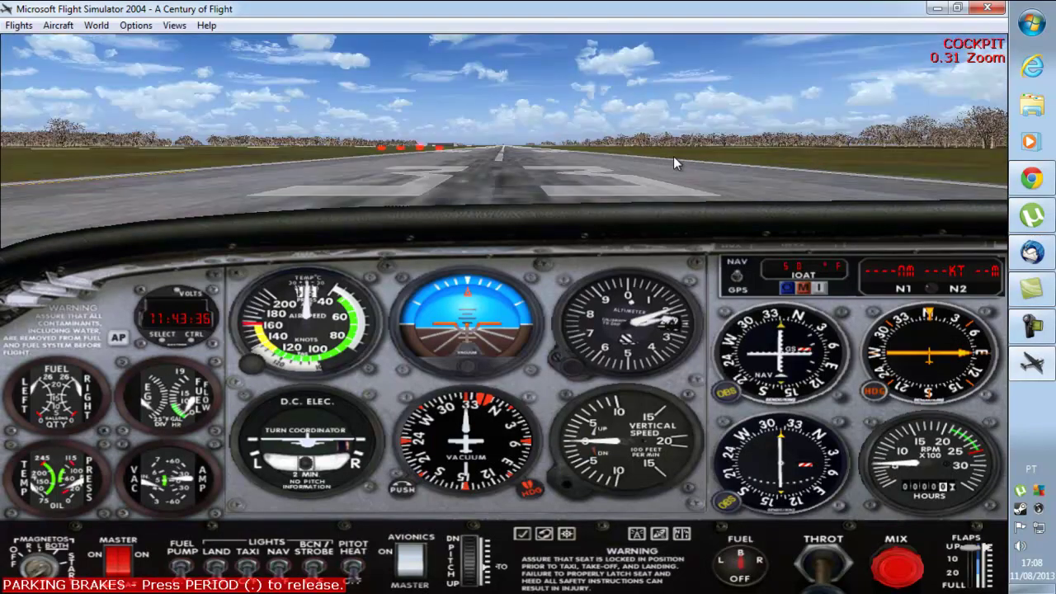
Switch to the virtual cockpit view and zoom it out to 0.31.
key("s")
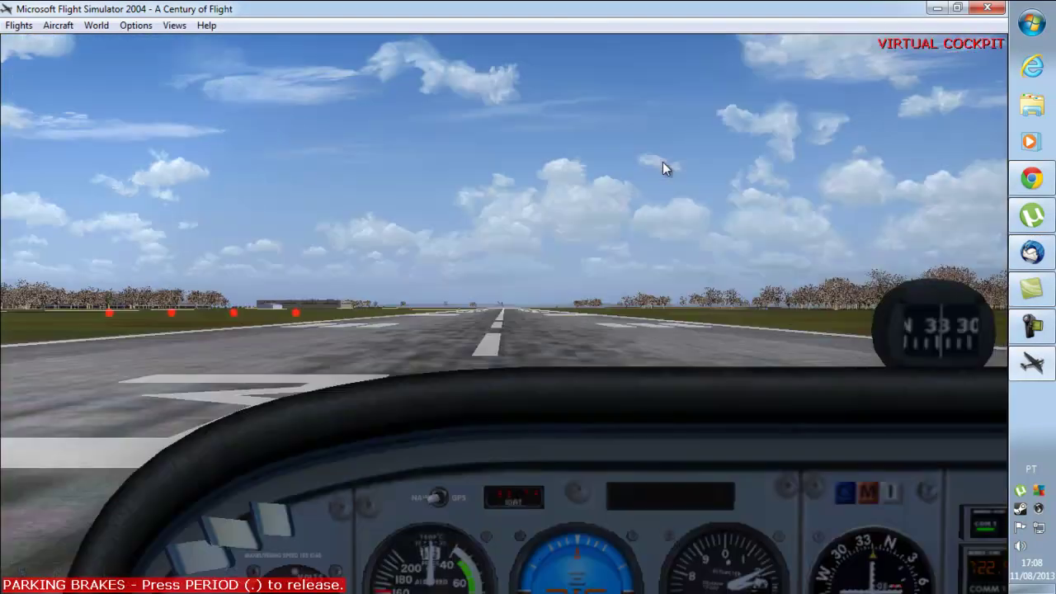
key("minus")
key("minus")
key("minus")
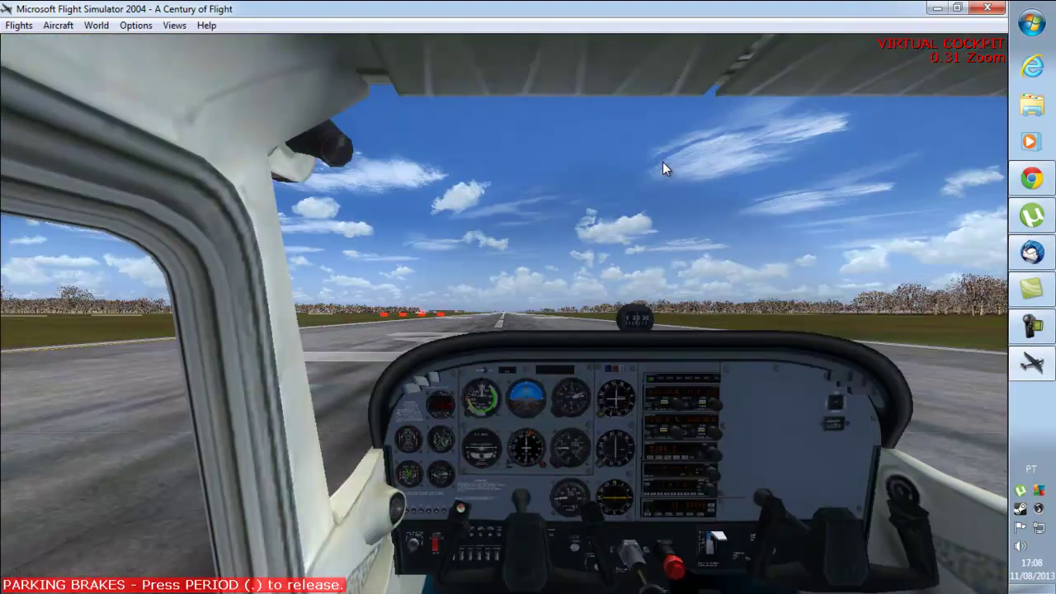
Increase the throttle, release the parking brakes and take off, switching through the tower view to the spot view.
key("F3")
key("period")
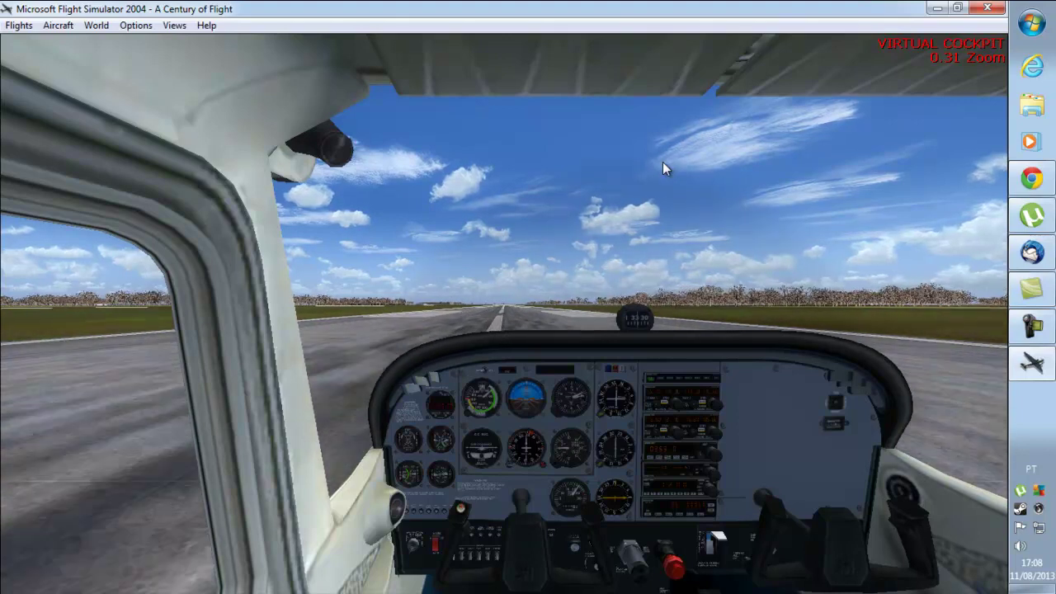
key("Down")
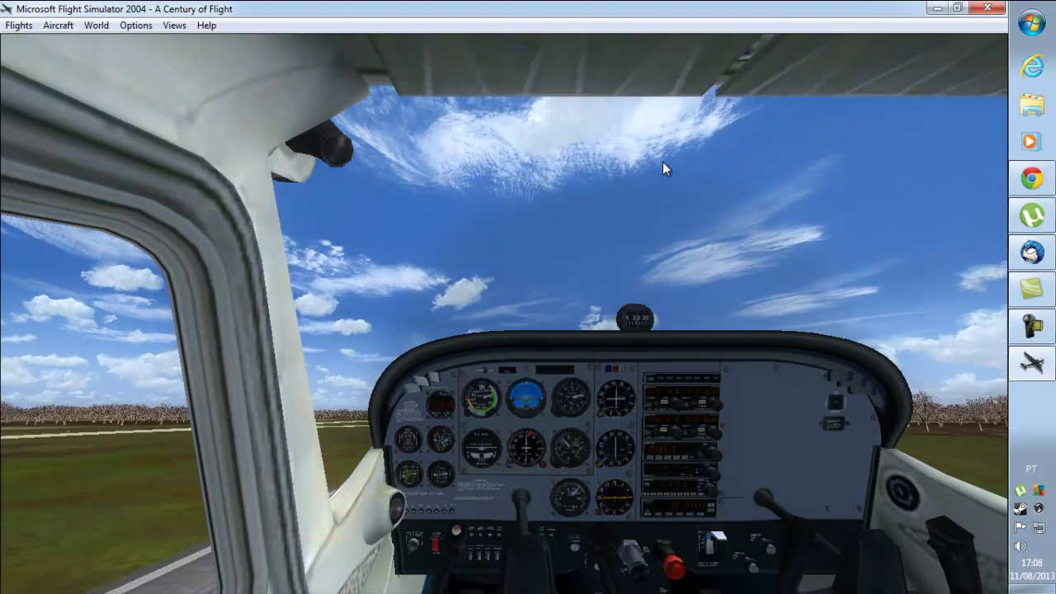
key("s")
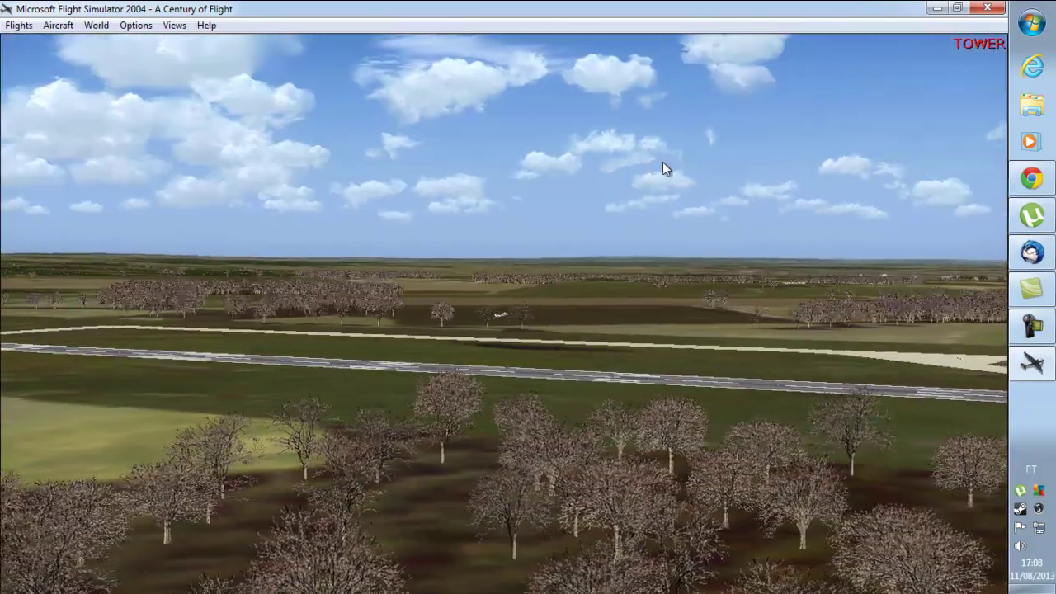
key("s")
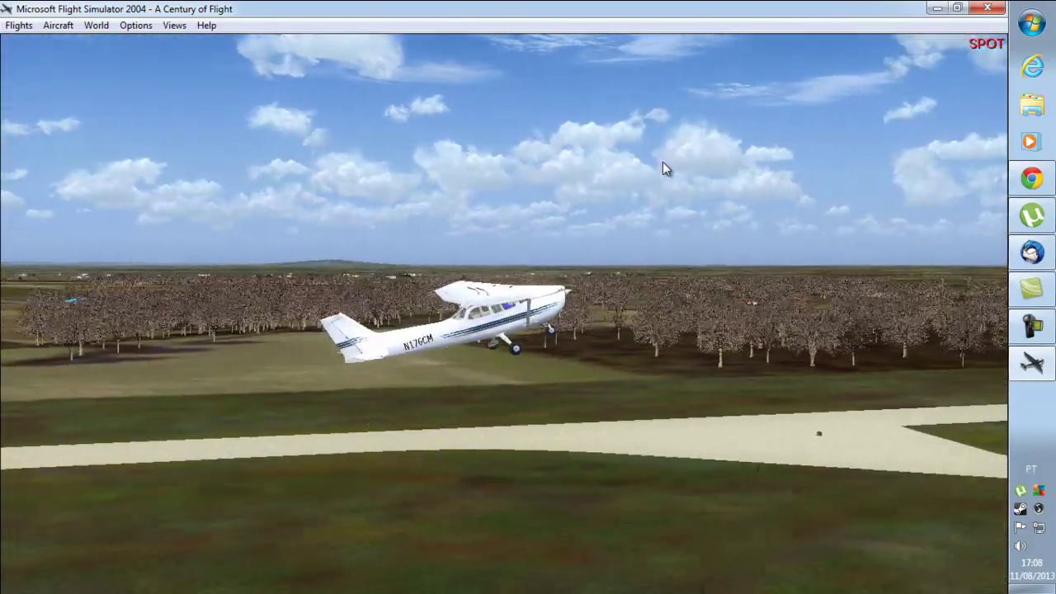